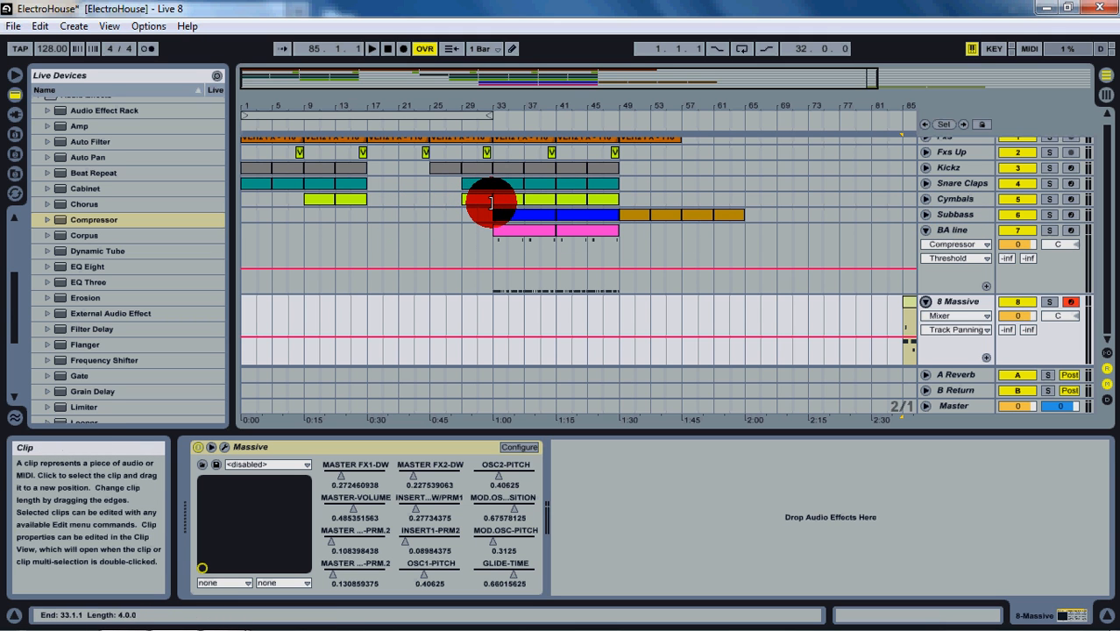
Step: Rename the 8 Massive track as Melody
left_click(946, 302)
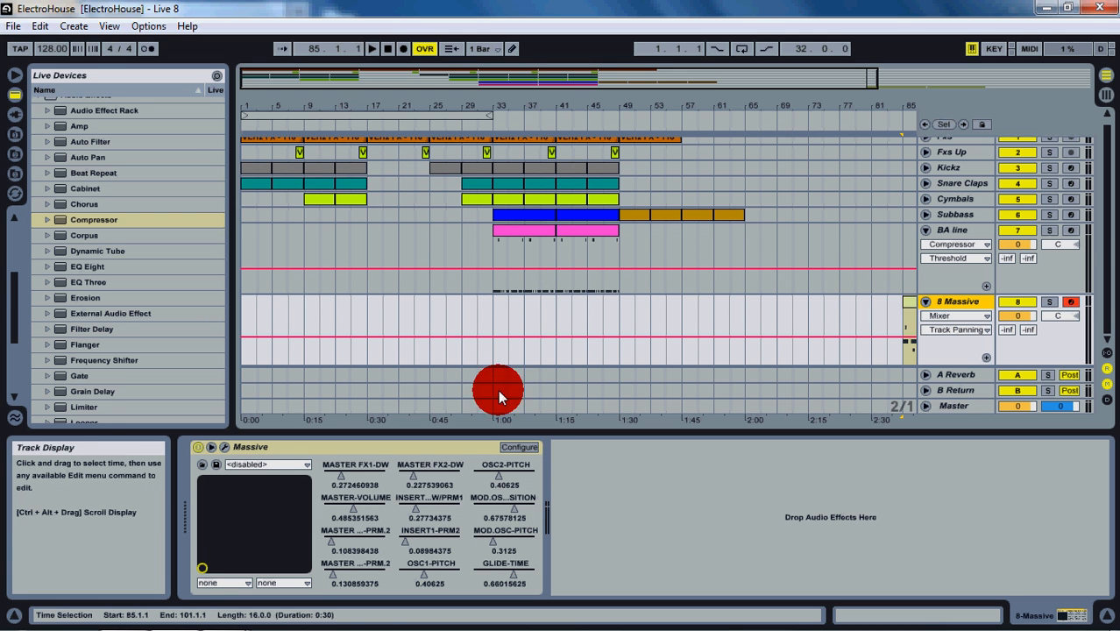
right_click(960, 303)
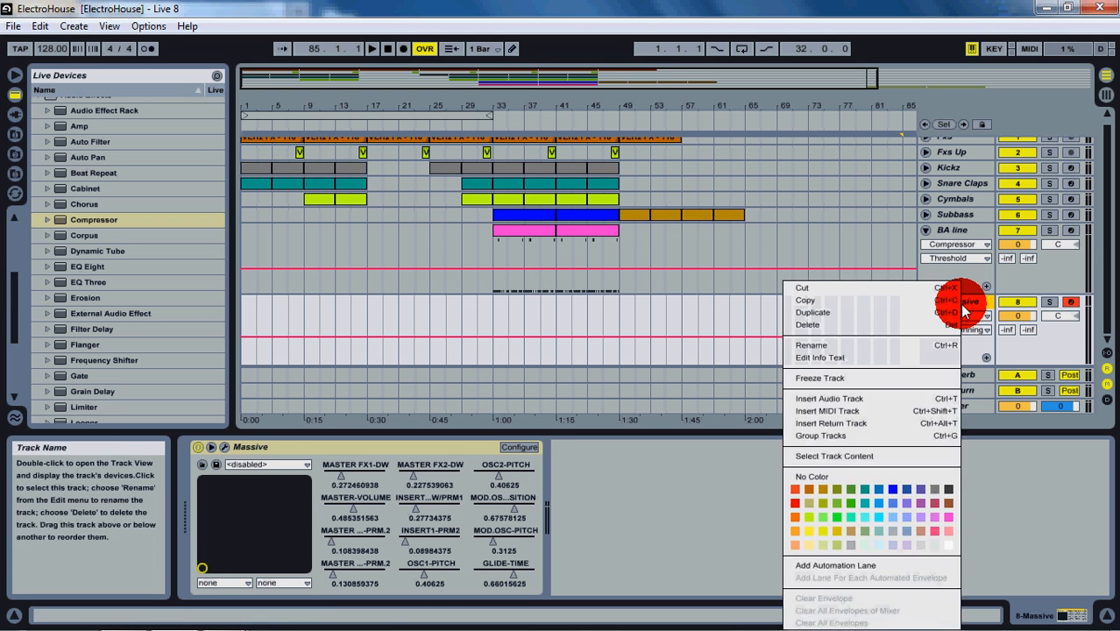
left_click(837, 347)
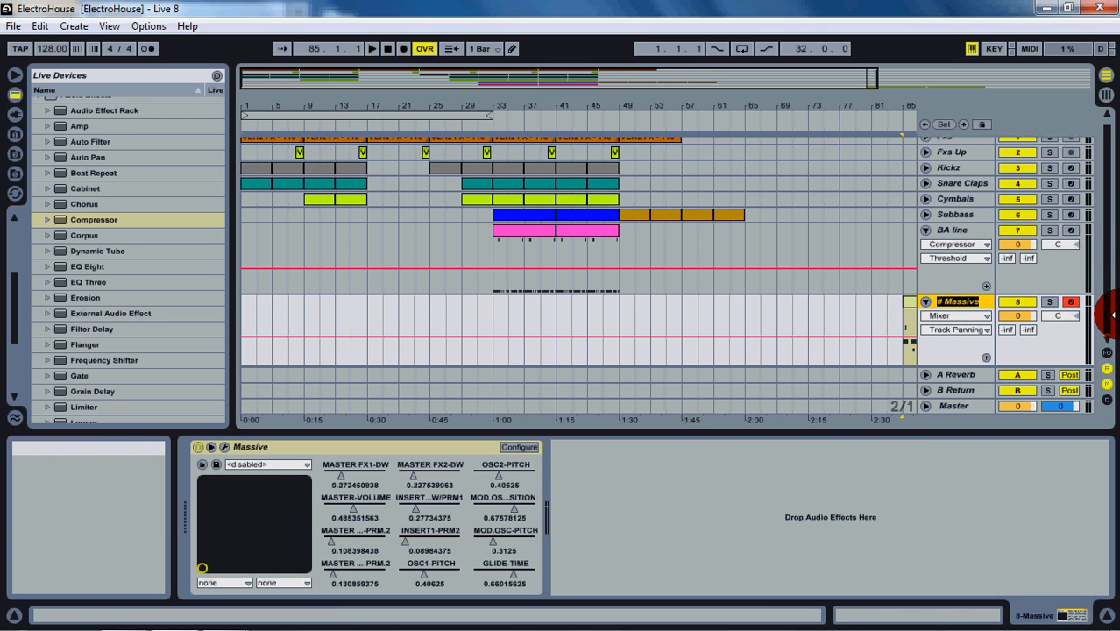
type("Melody")
key("Return")
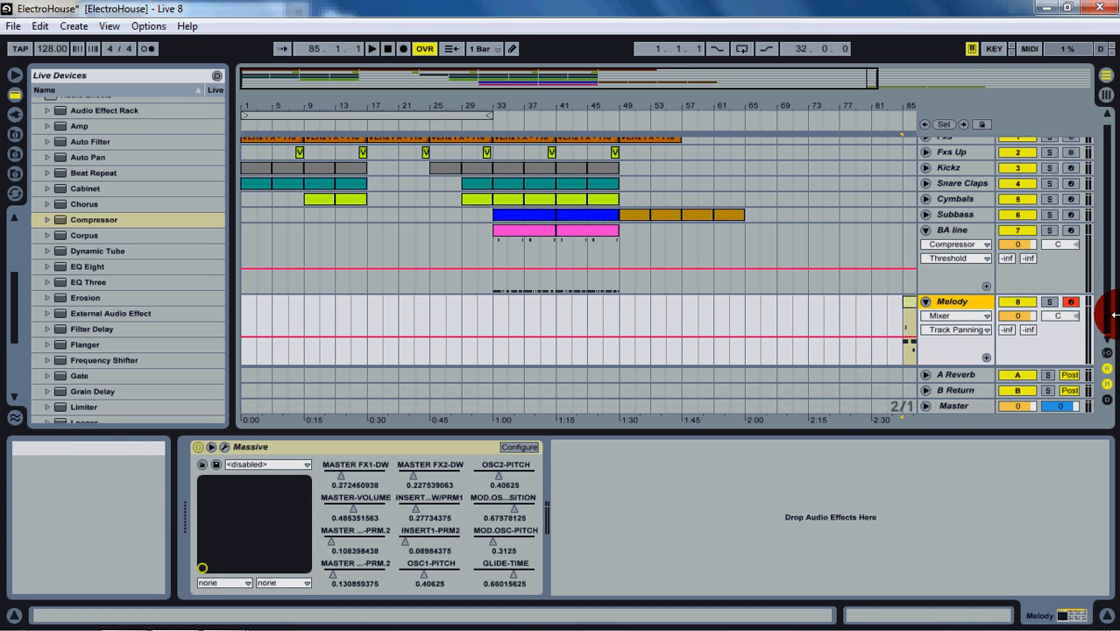
Step: Open the Massive editor, set OSC1 to Polysaw I routed fully to Filter 1, and set the Filter 1 cutoff
left_click(517, 447)
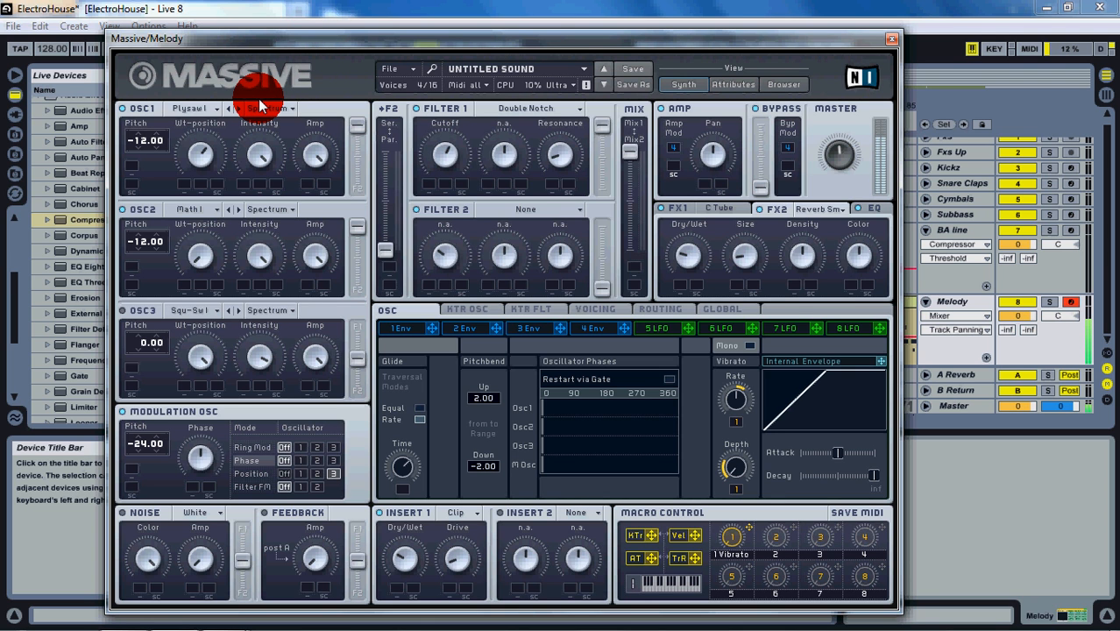
left_click(197, 108)
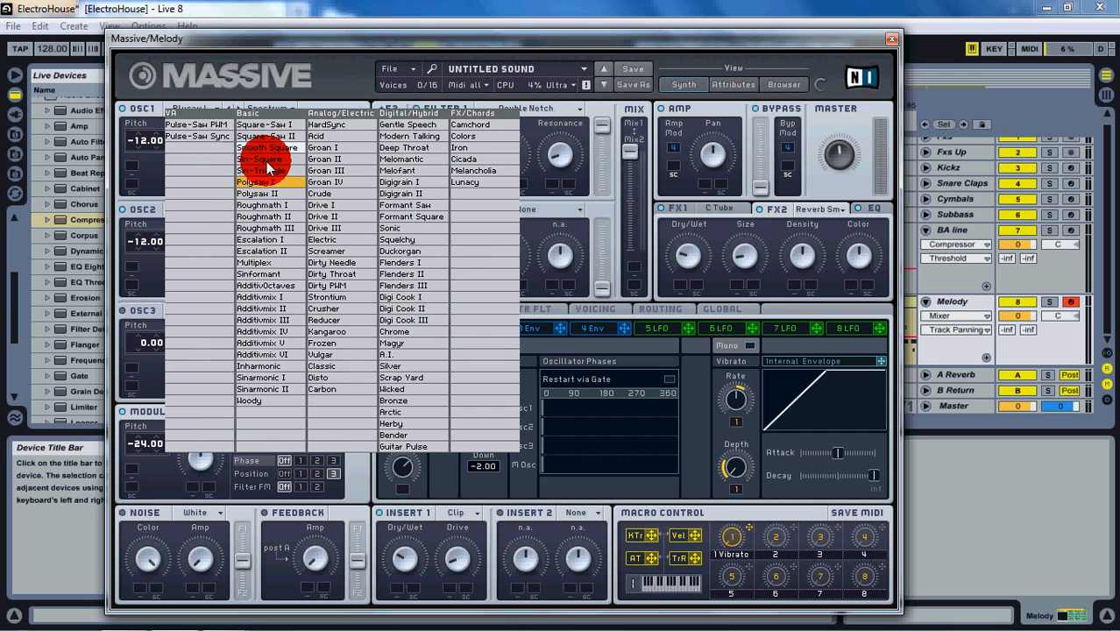
left_click(261, 181)
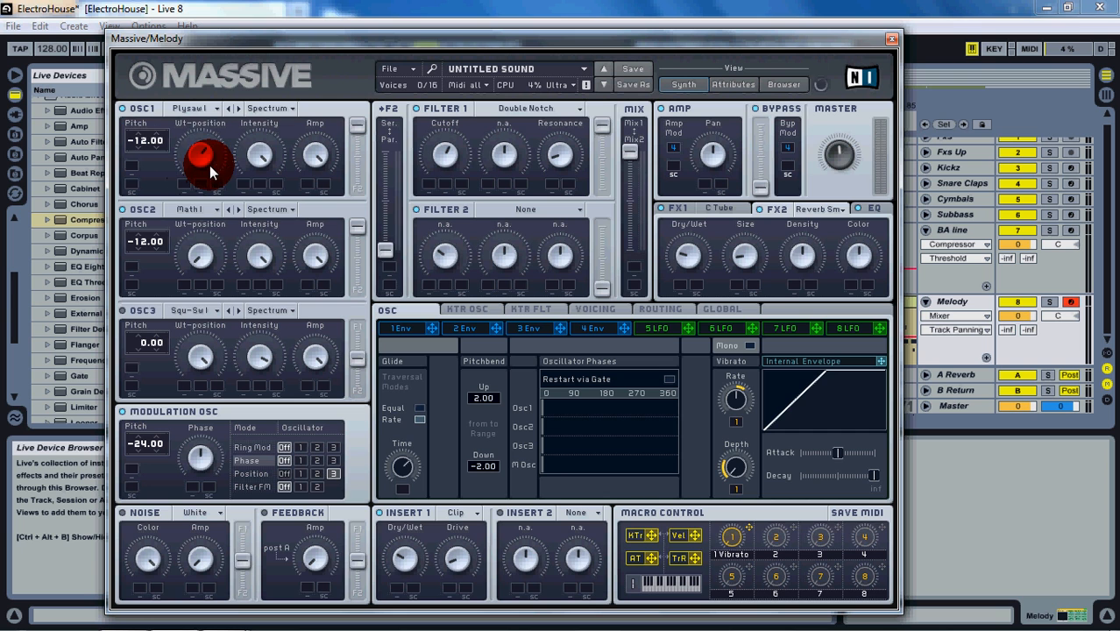
mouse_move(206, 161)
left_mouse_down()
mouse_move(212, 137)
mouse_move(217, 158)
left_mouse_up()
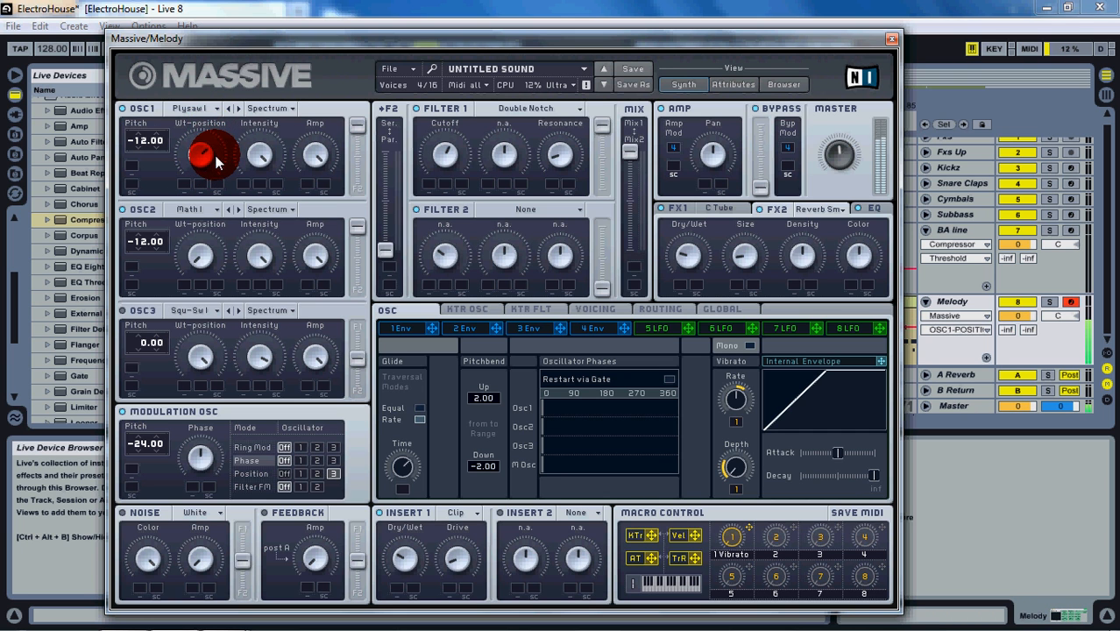
left_click_drag(356, 132, 357, 127)
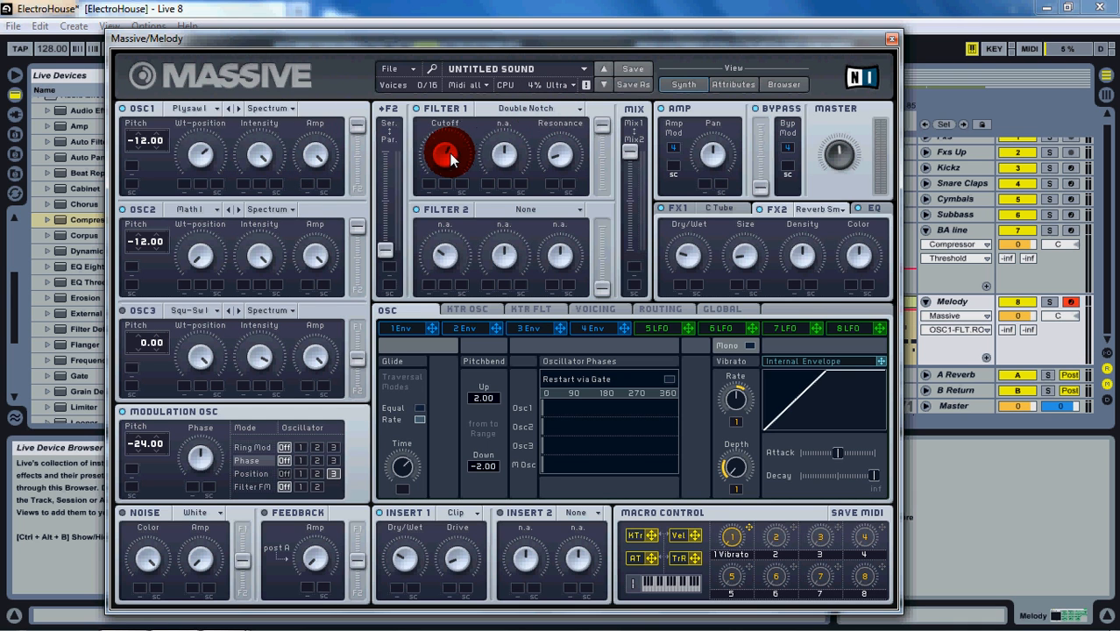
mouse_move(451, 152)
left_mouse_down()
mouse_move(458, 119)
mouse_move(459, 145)
left_mouse_up()
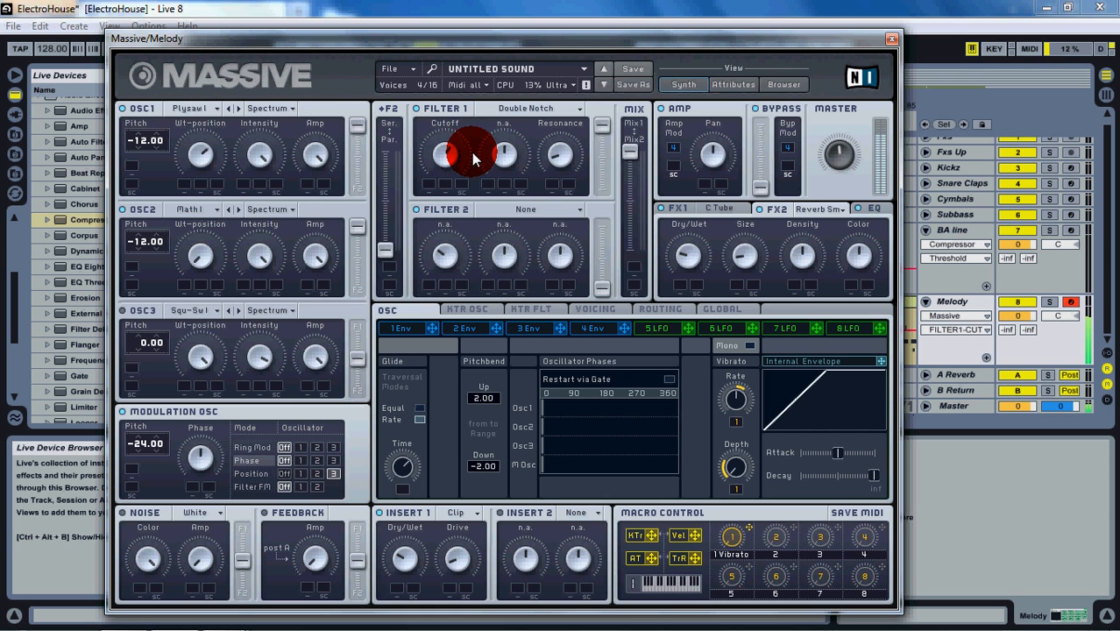
Step: Set OSC2 to Roughmath I with wavetable position at minimum and Intensity at maximum, and keep both oscillators' Amp at maximum
left_click(201, 214)
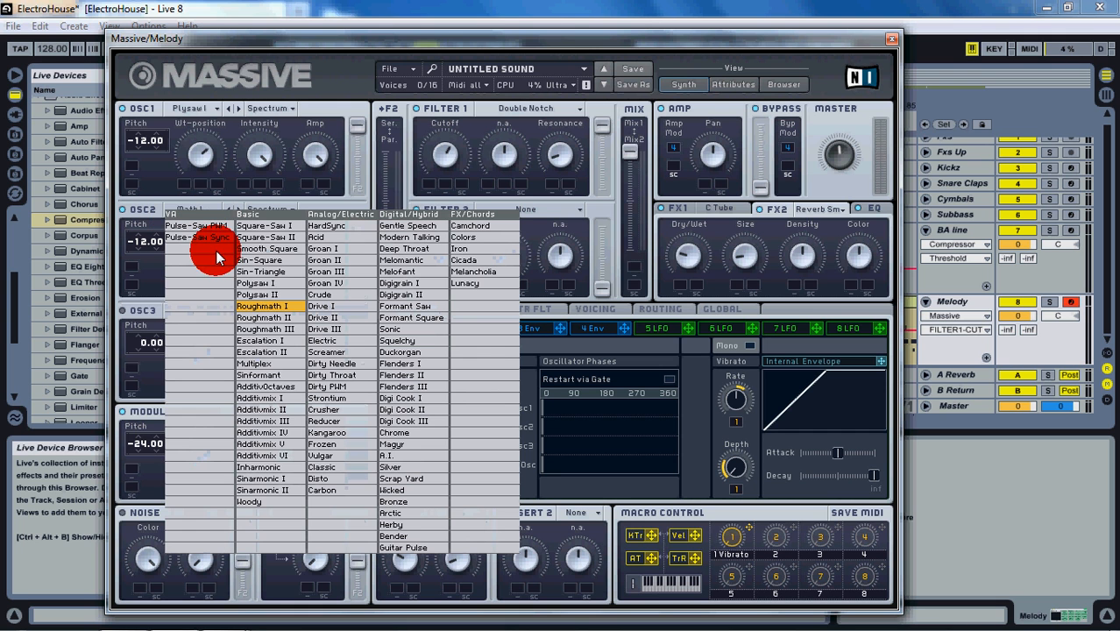
left_click(268, 308)
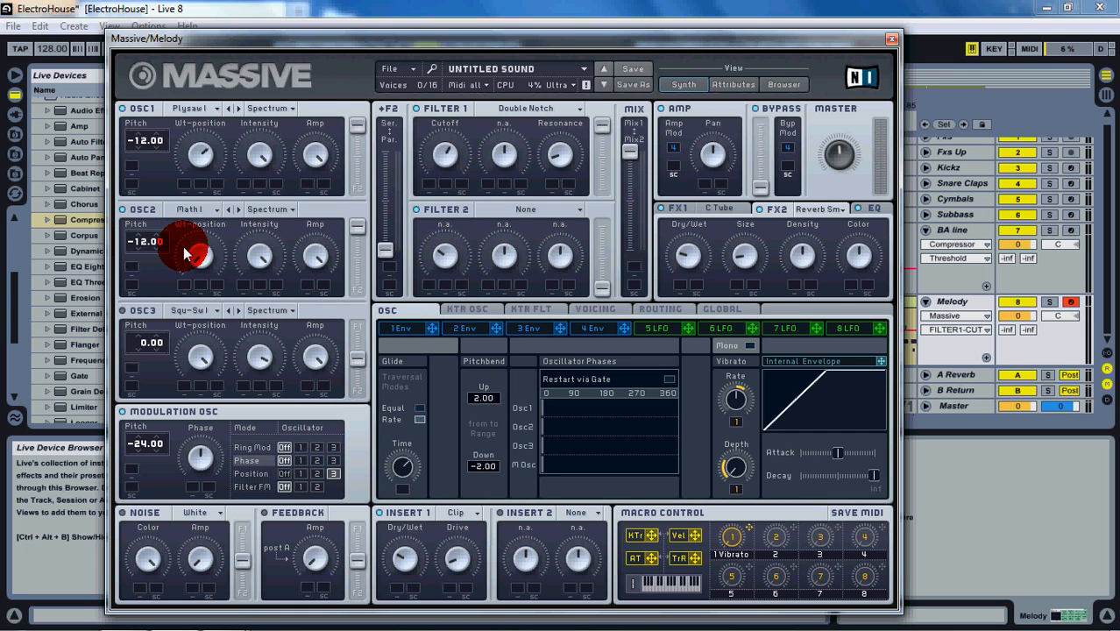
left_click_drag(197, 259, 266, 217)
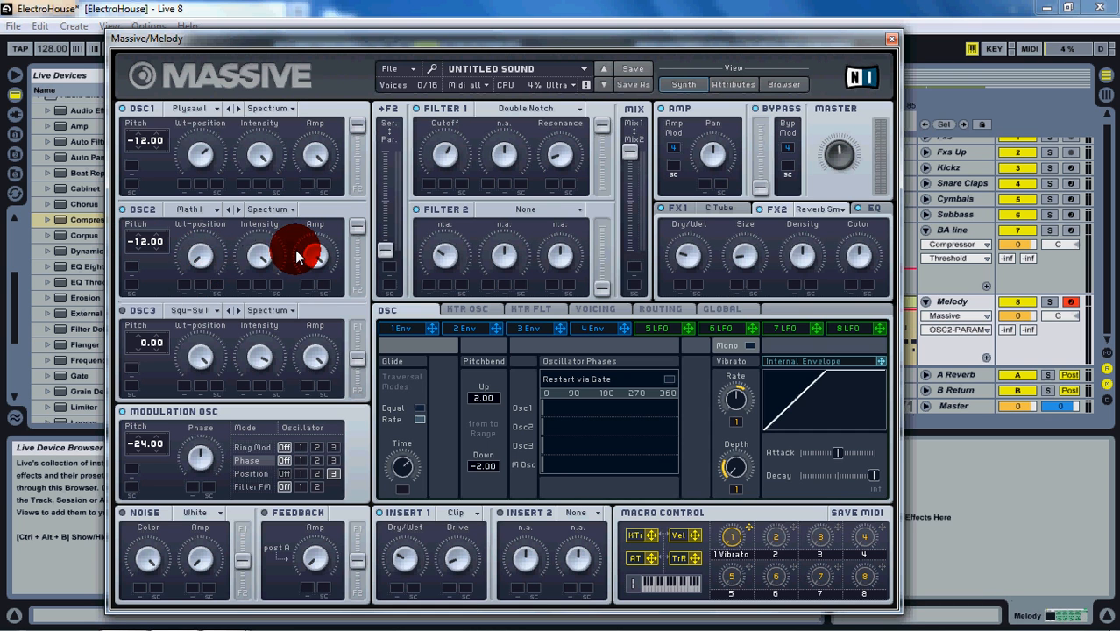
left_click_drag(318, 256, 318, 167)
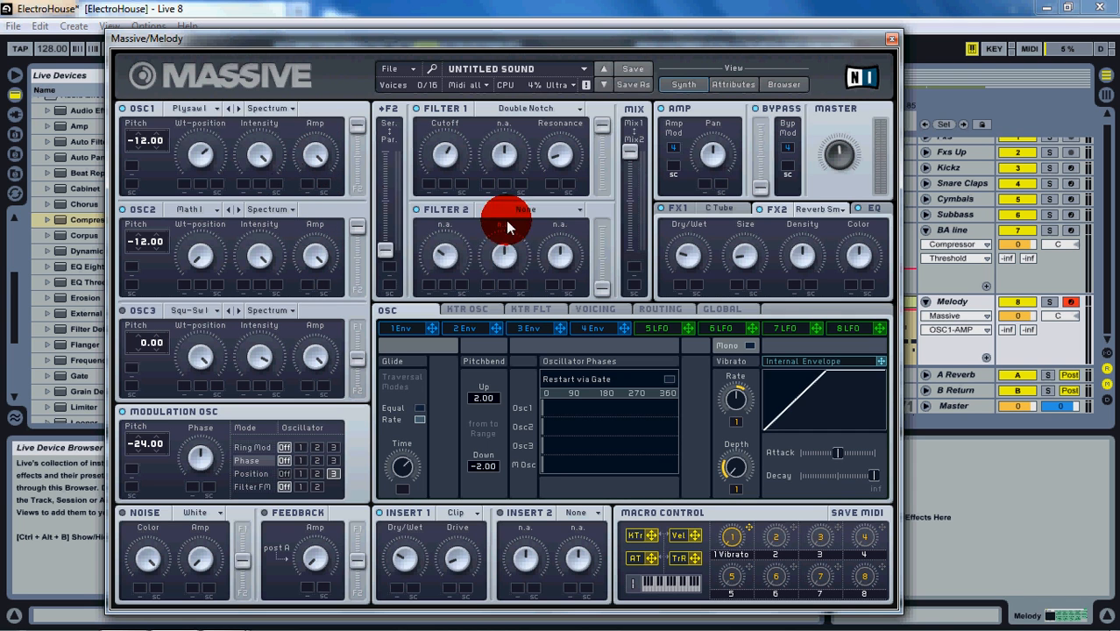
Step: Set Massive's FX1 effect to Classic Tube
left_click(707, 207)
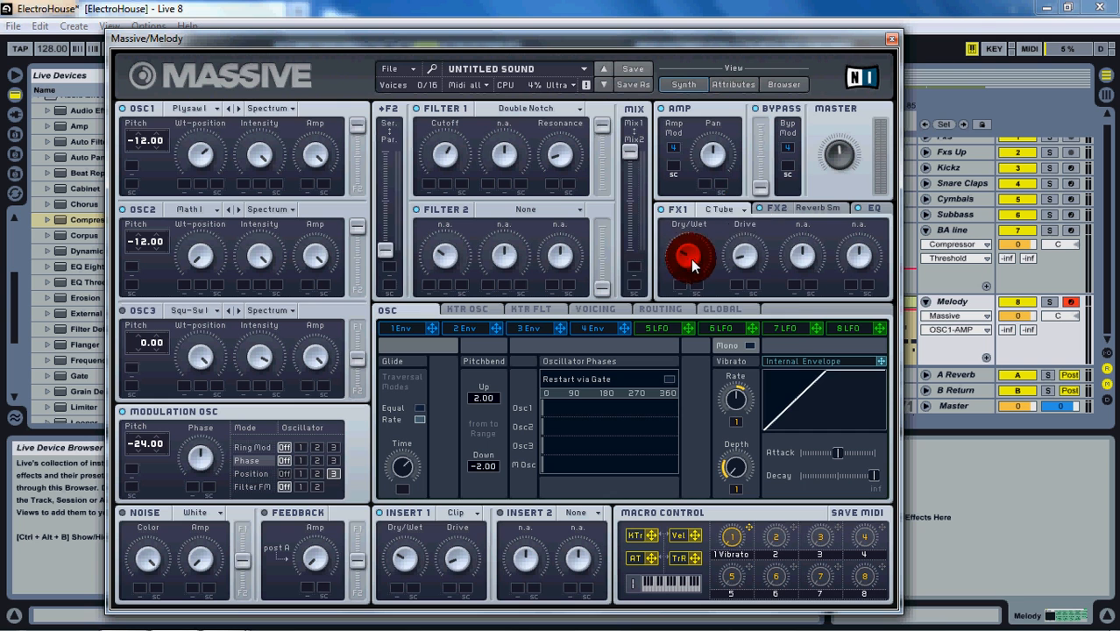
left_click(731, 217)
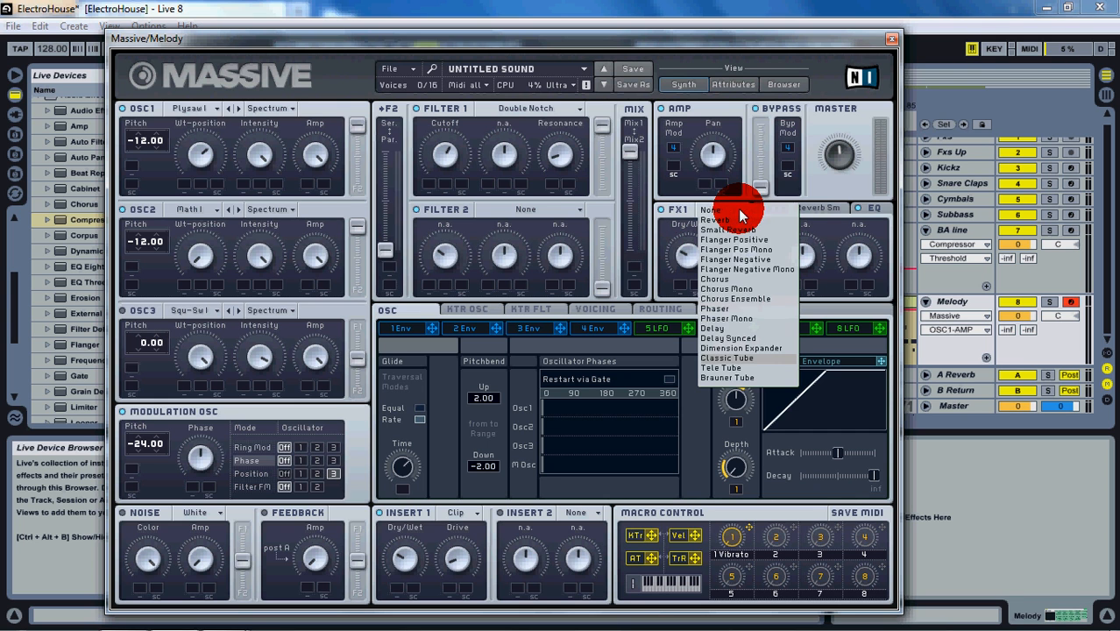
left_click(735, 360)
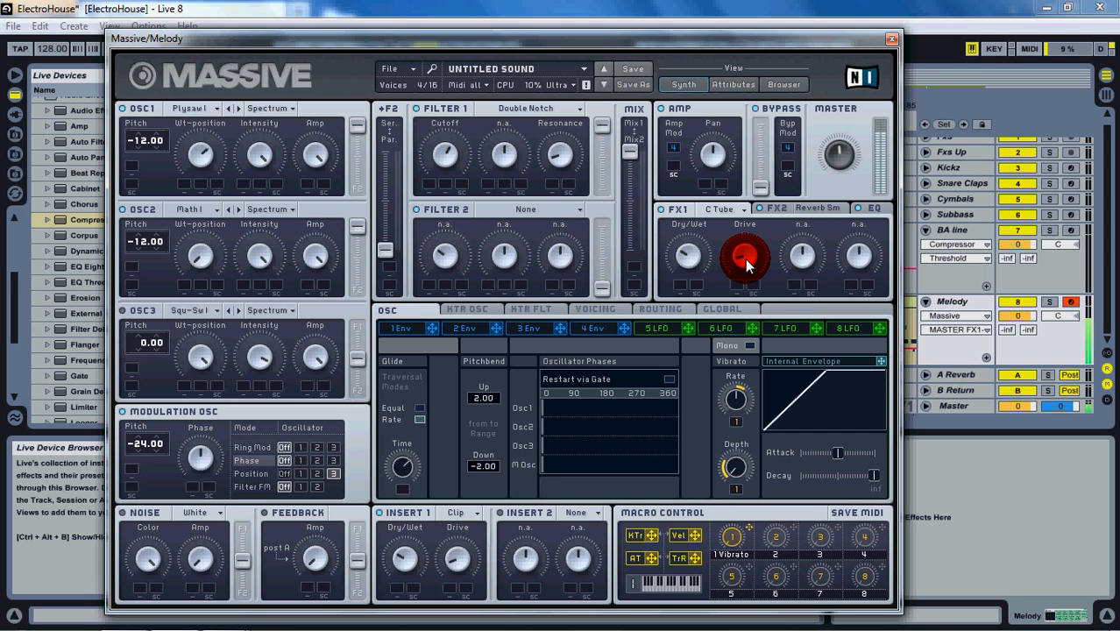
Step: Set Massive's FX2 effect to Small Reverb and display the EQ controls
left_click(780, 208)
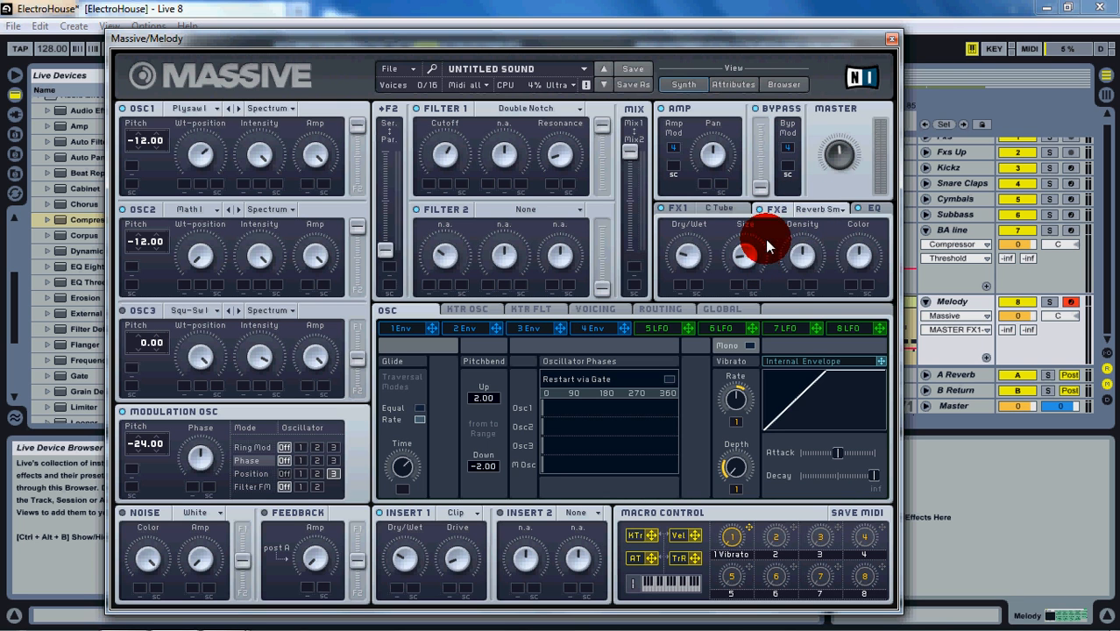
left_click(821, 209)
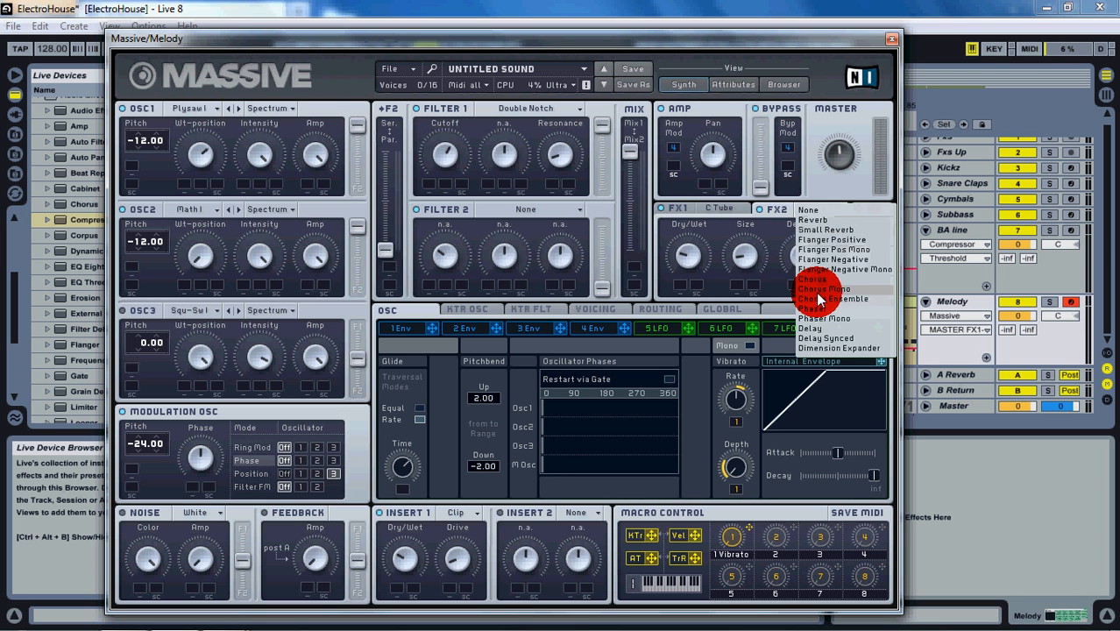
left_click(827, 230)
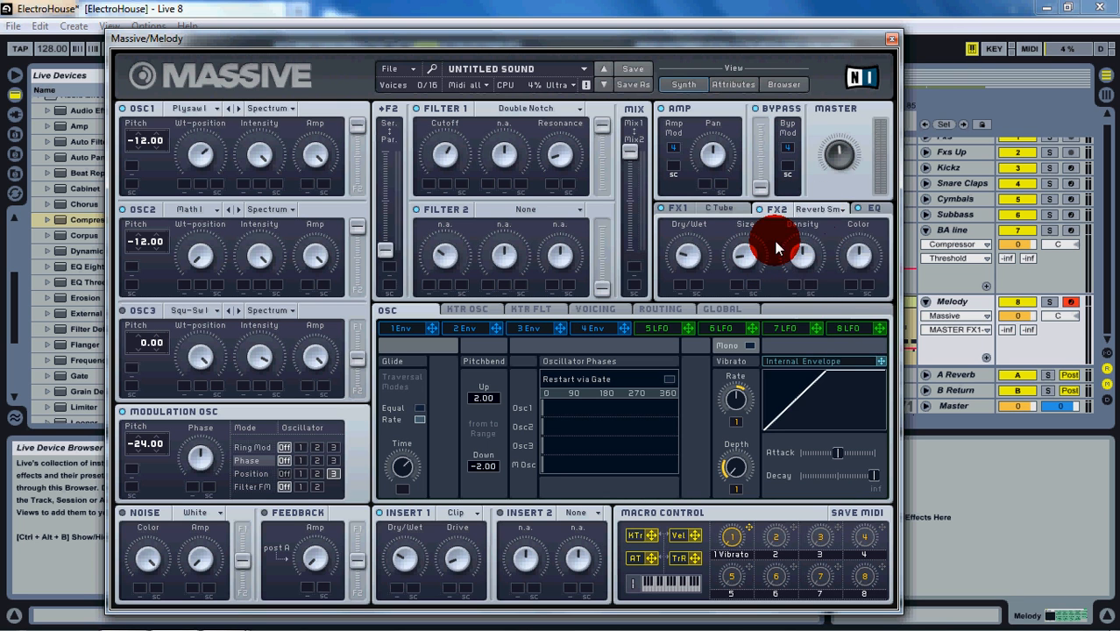
left_click(873, 211)
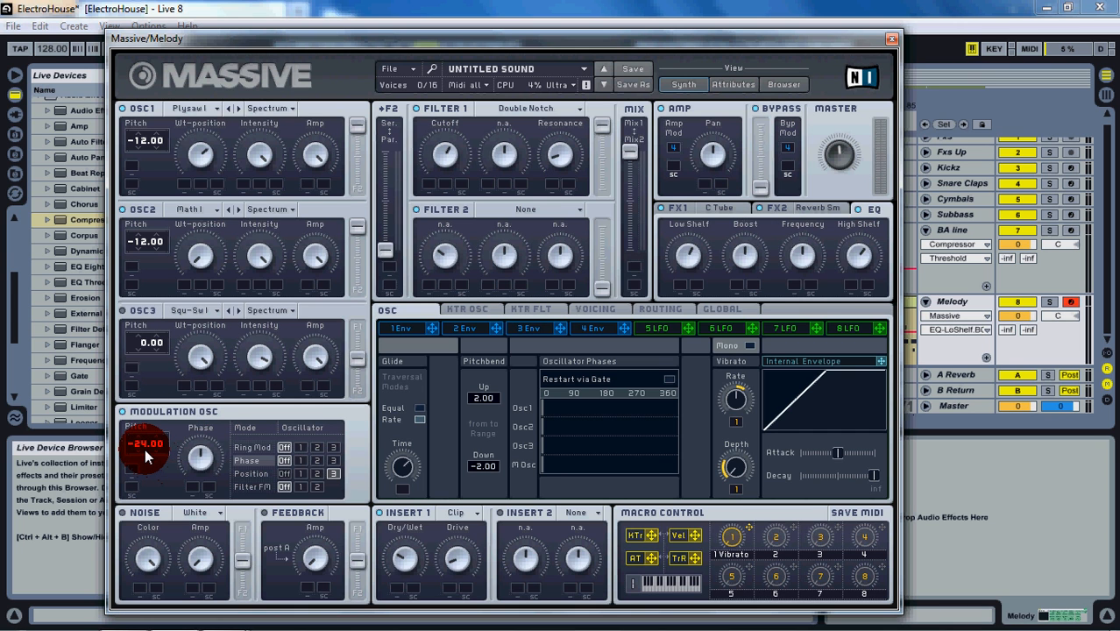
Step: Set the modulation oscillator to Position mode on oscillator 3 and use Clip for Insert 1
left_click(333, 474)
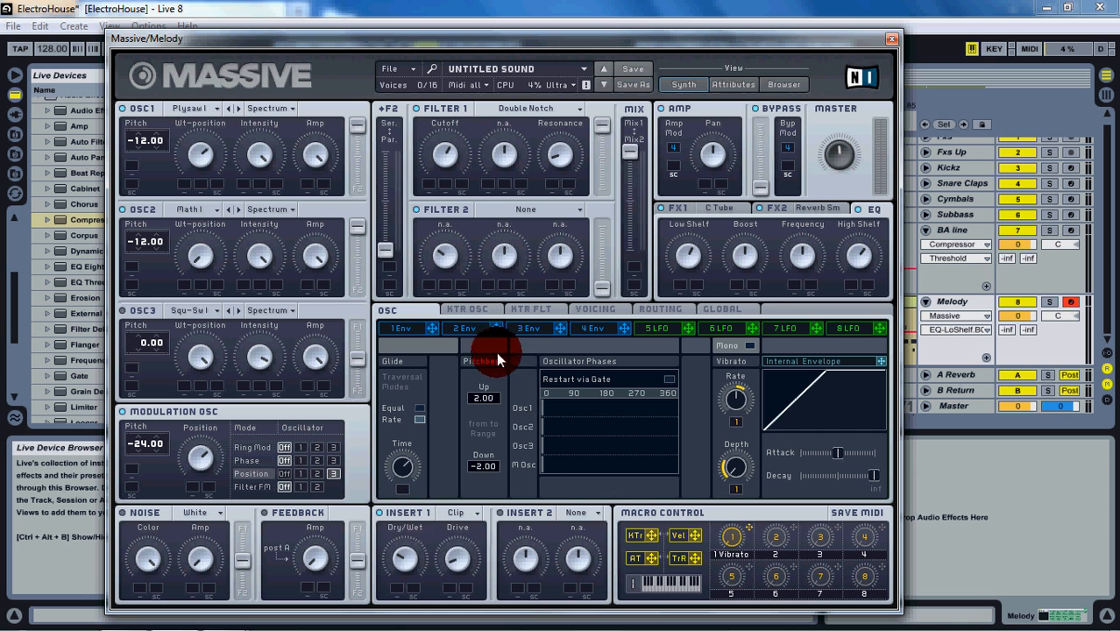
left_click(456, 512)
left_click(470, 591)
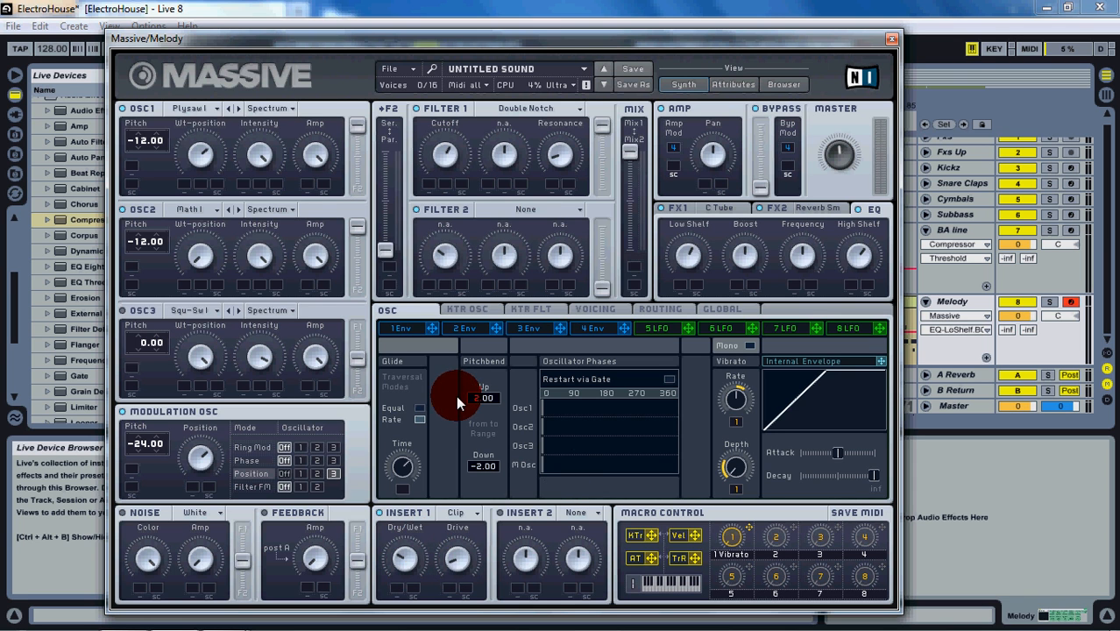
Step: Examine Massive's voicing, oscillator, global, routing and key-tracking settings, and close the plug-in editor
left_click(599, 307)
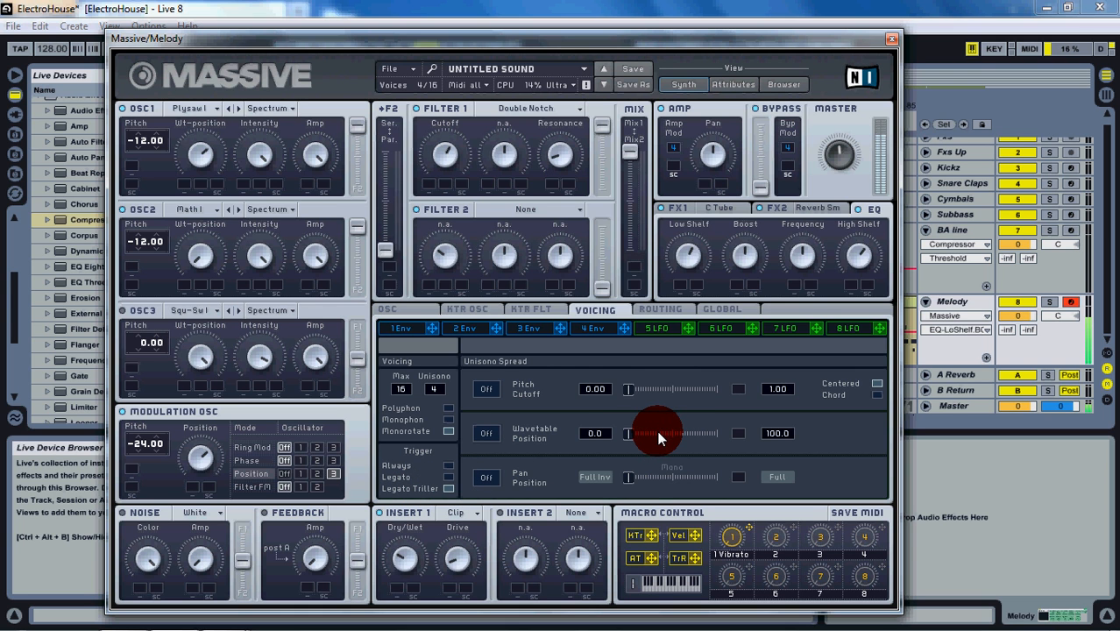
left_click(428, 312)
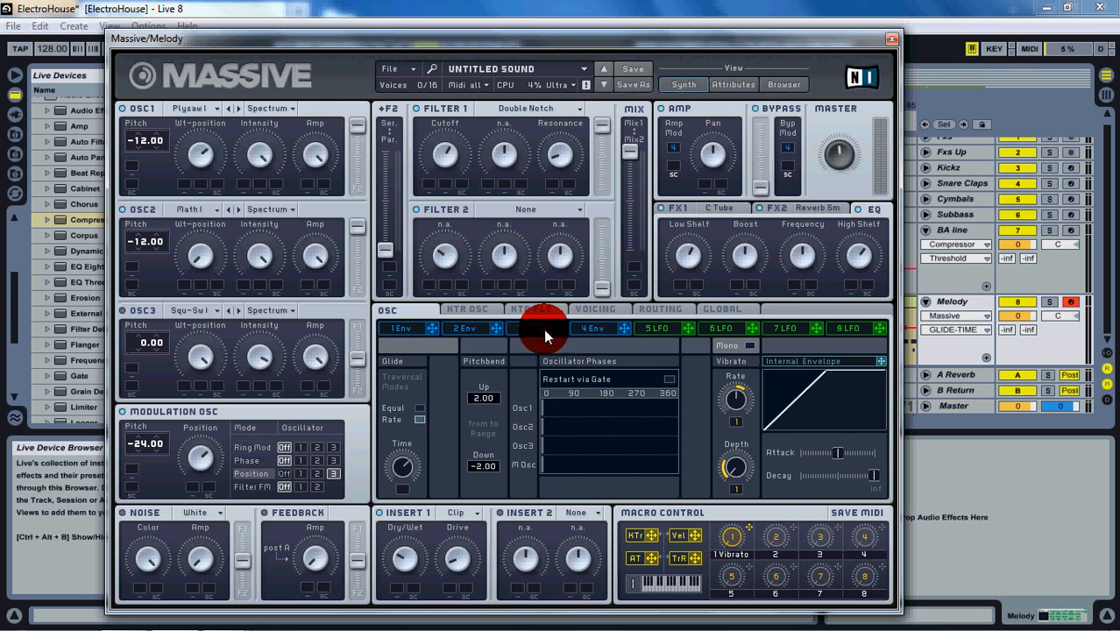
left_click(694, 309)
left_click(631, 311)
left_click(593, 309)
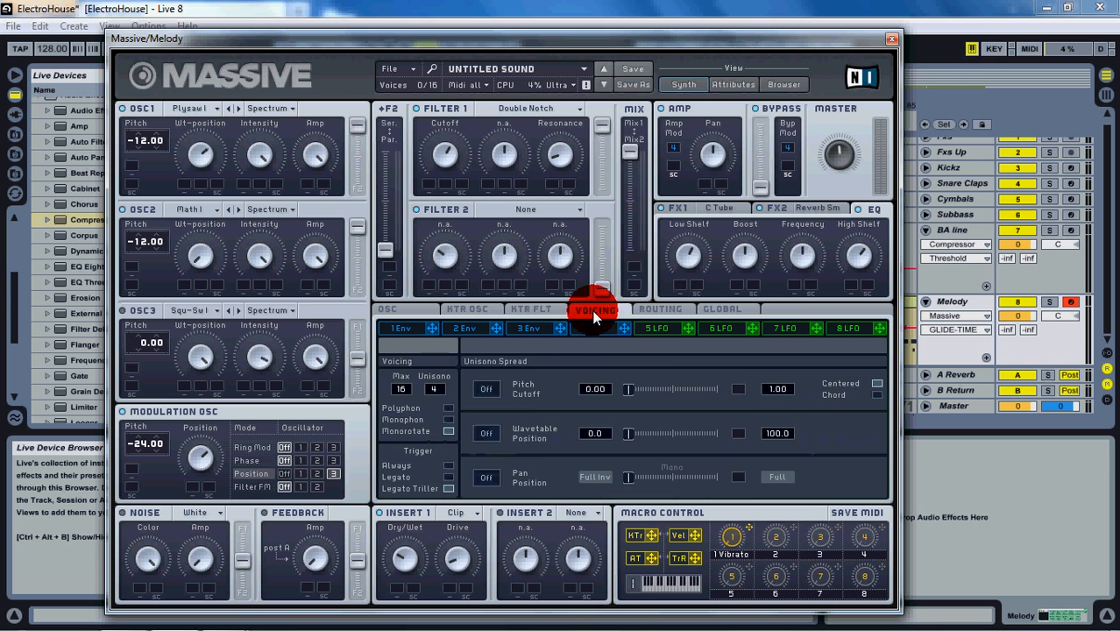
left_click(533, 310)
left_click(463, 309)
left_click(407, 307)
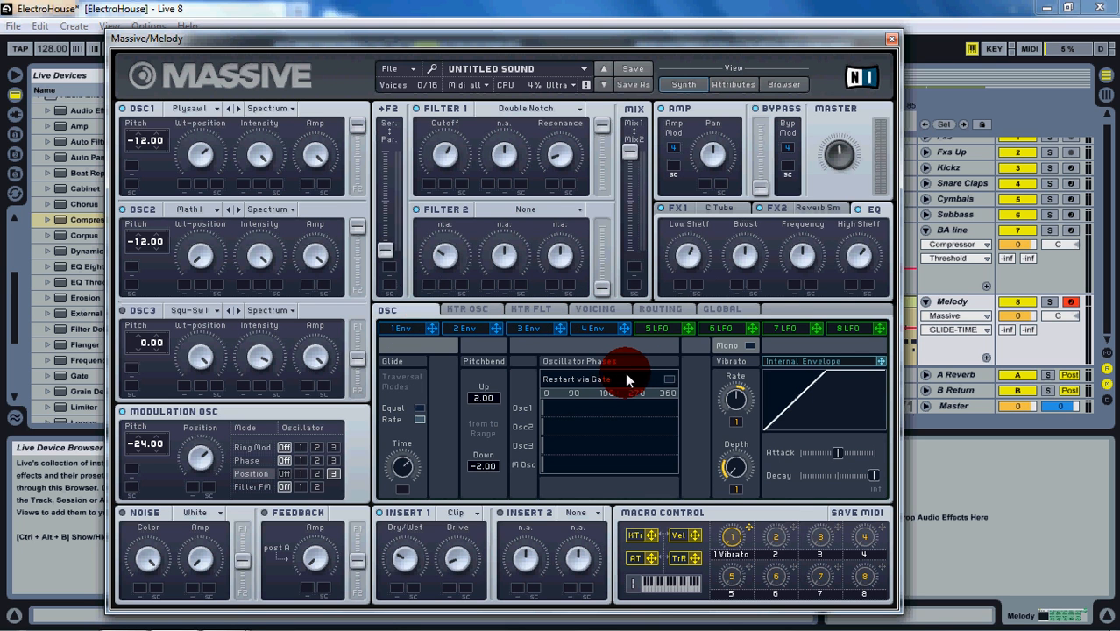
left_click(890, 44)
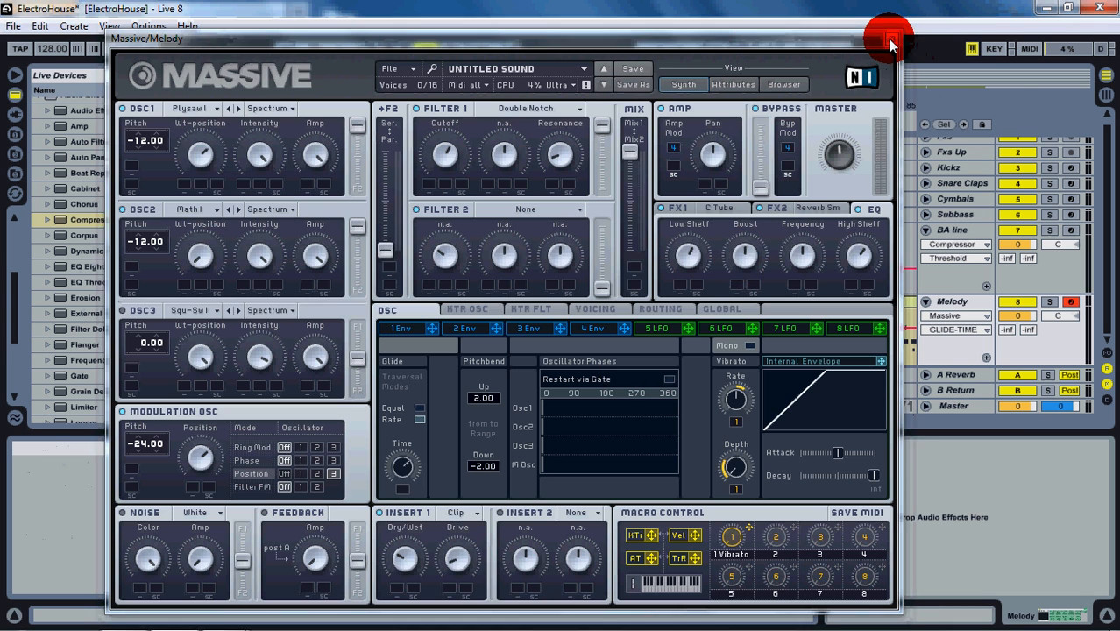
Step: Insert an empty MIDI clip on the Melody track from bar 17 to bar 33
mouse_move(362, 344)
left_mouse_down()
mouse_move(490, 348)
mouse_move(470, 343)
left_mouse_up()
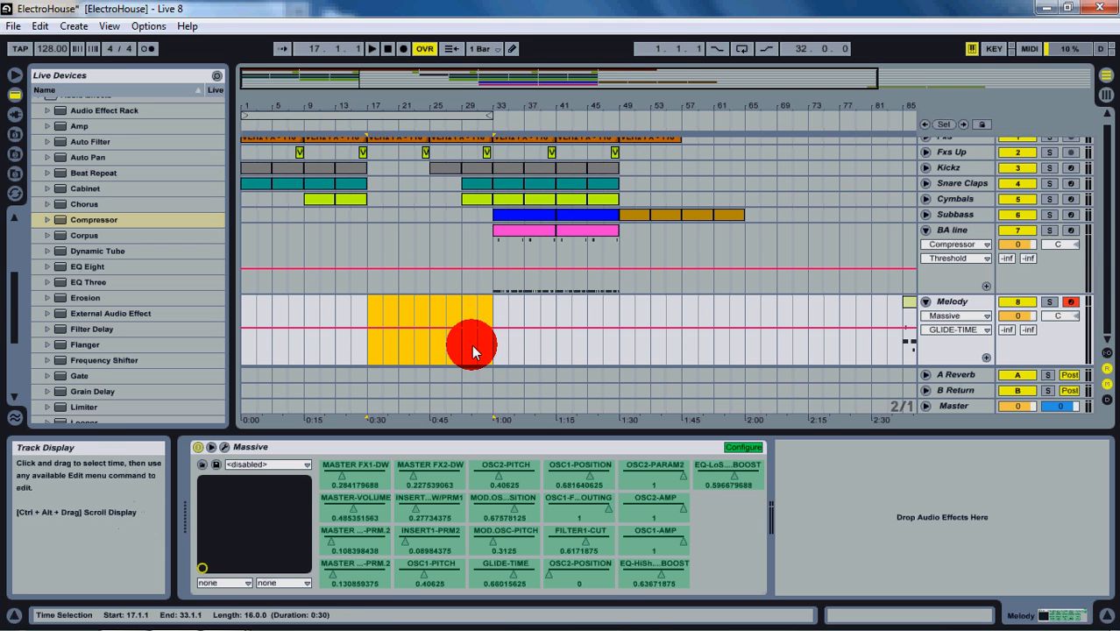
right_click(473, 351)
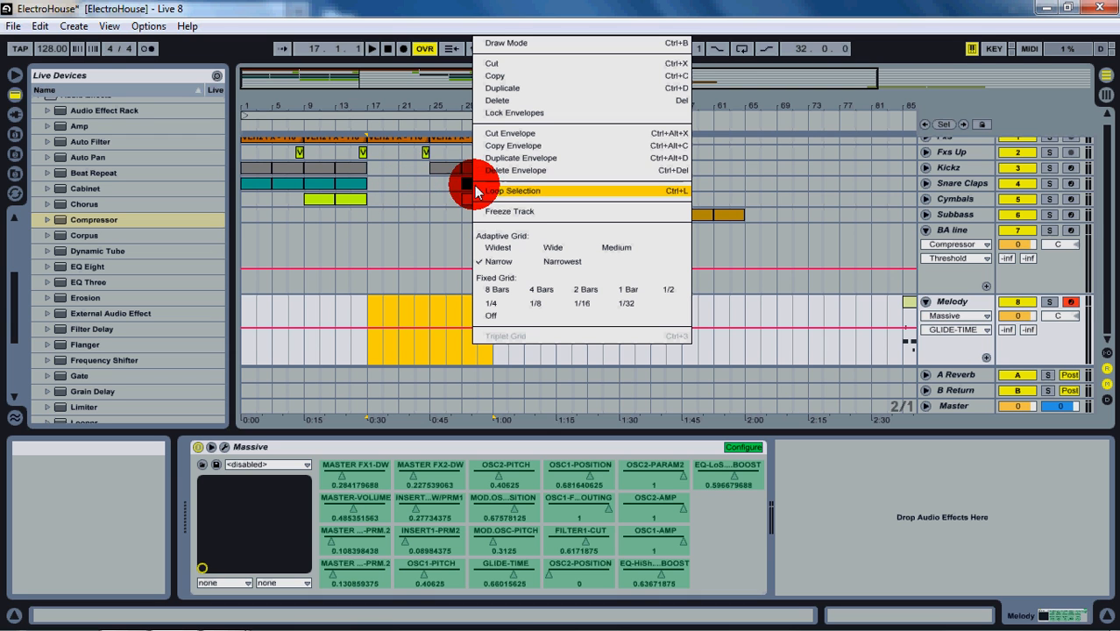
left_click(364, 348)
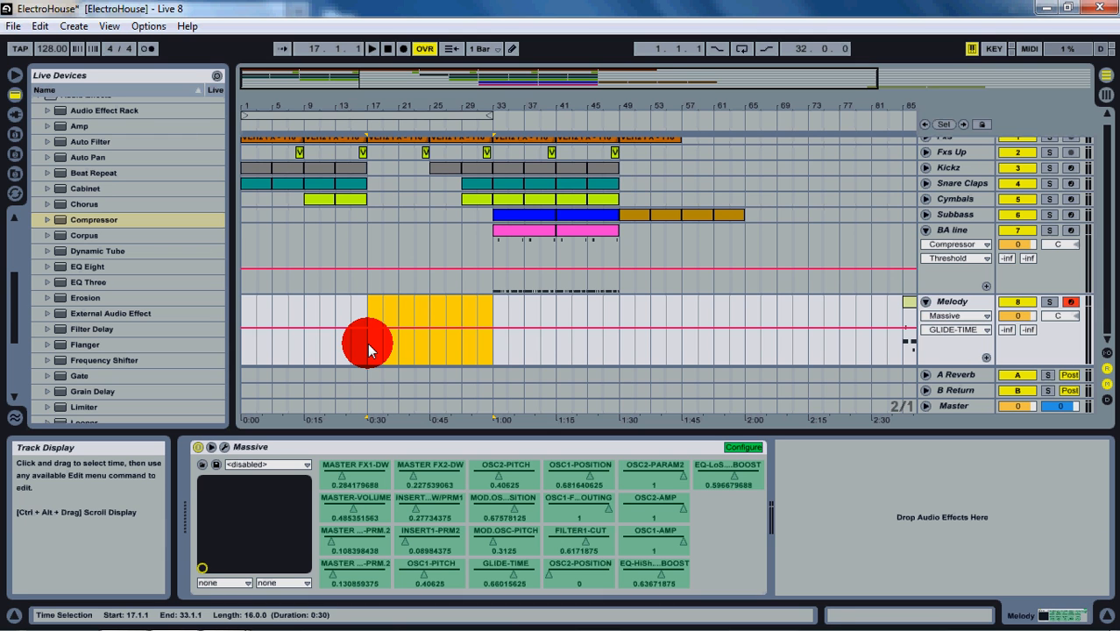
key("ctrl+shift+m")
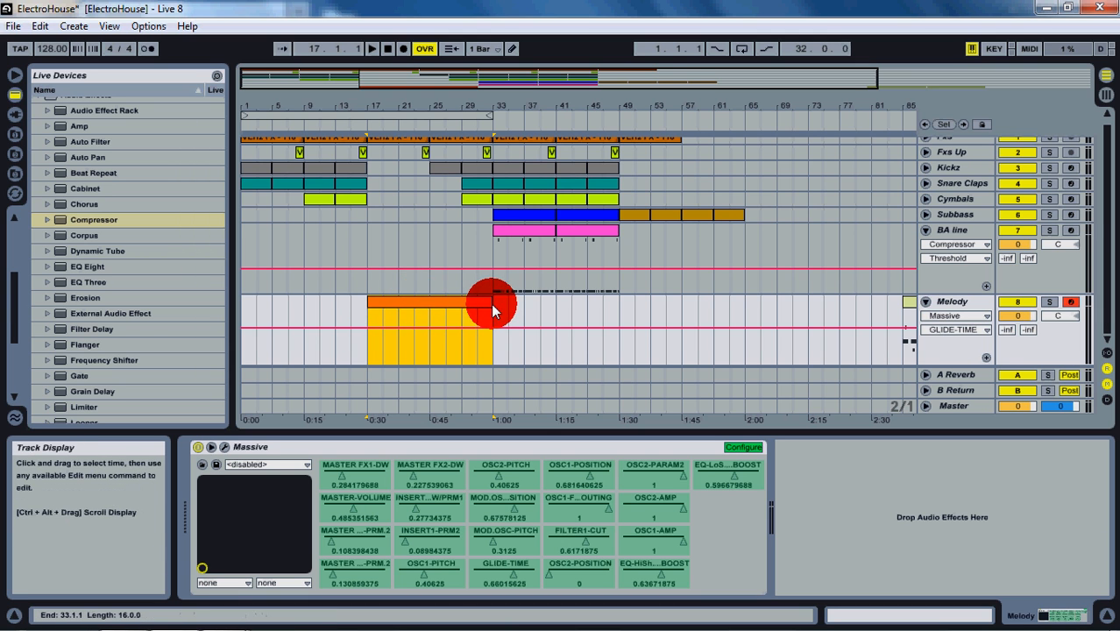
Step: Shorten the Melody clip to end at bar 25 and set its loop length to 8 bars
left_click_drag(491, 303, 452, 309)
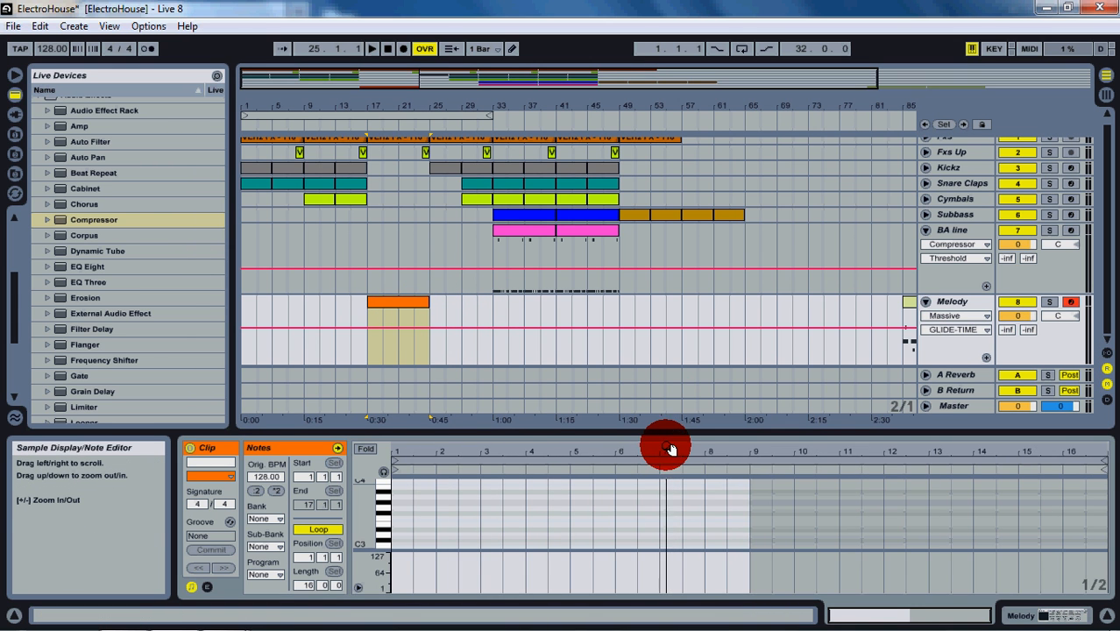
mouse_move(1104, 470)
left_mouse_down()
mouse_move(722, 466)
mouse_move(742, 466)
left_mouse_up()
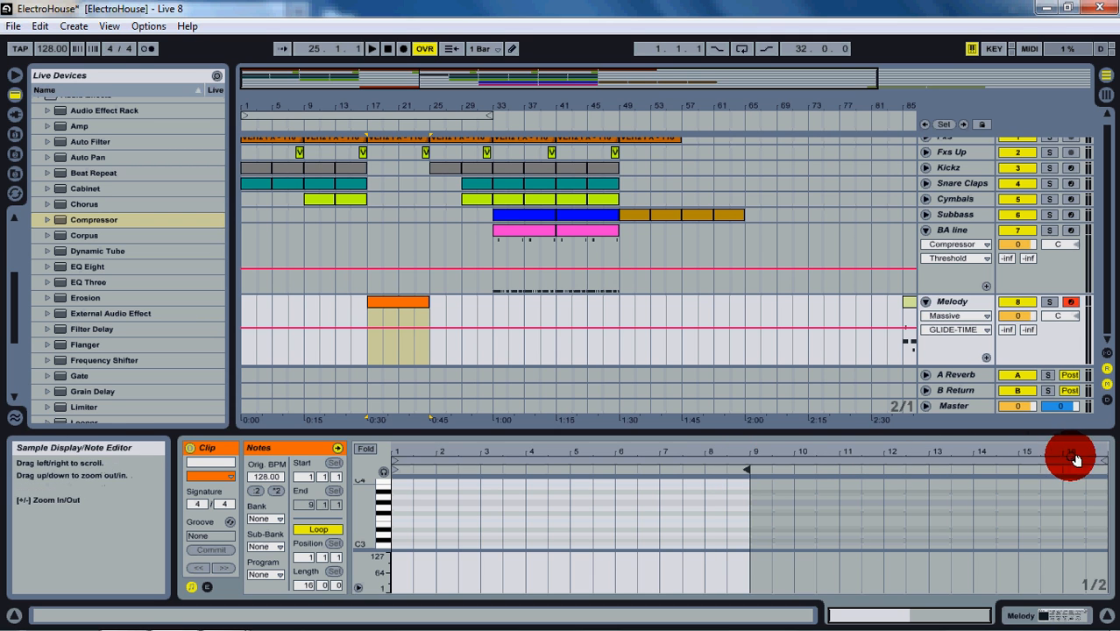
left_click_drag(1101, 461, 733, 458)
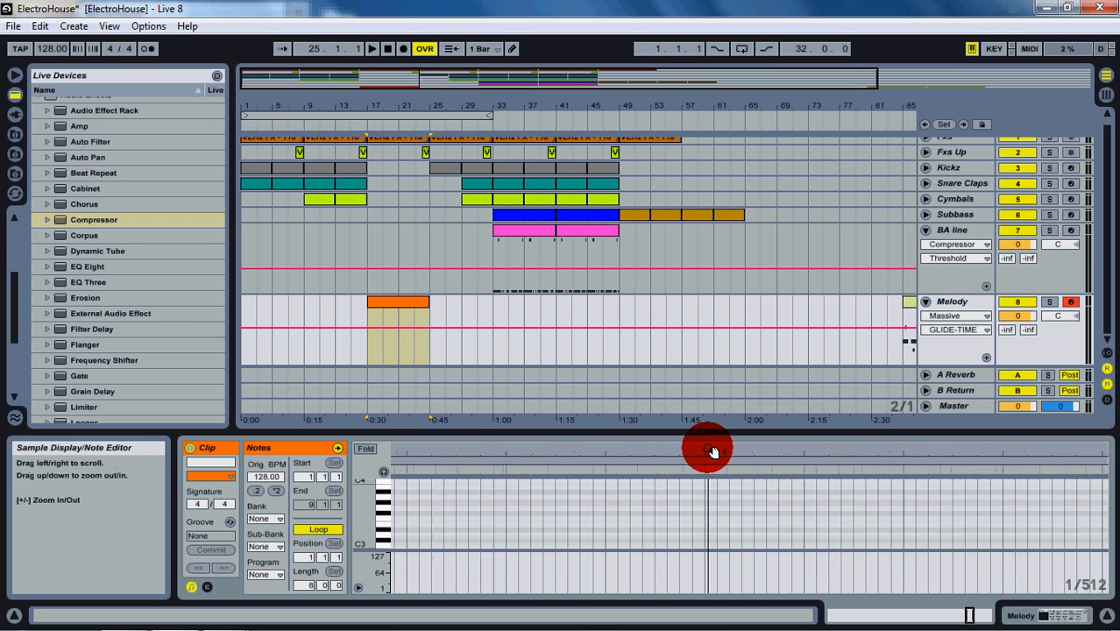
Step: Enlarge the note editor and write a full-bar C3 note in bar 1 plus a one-beat F#3 note on beat 3
left_click_drag(545, 447, 593, 328)
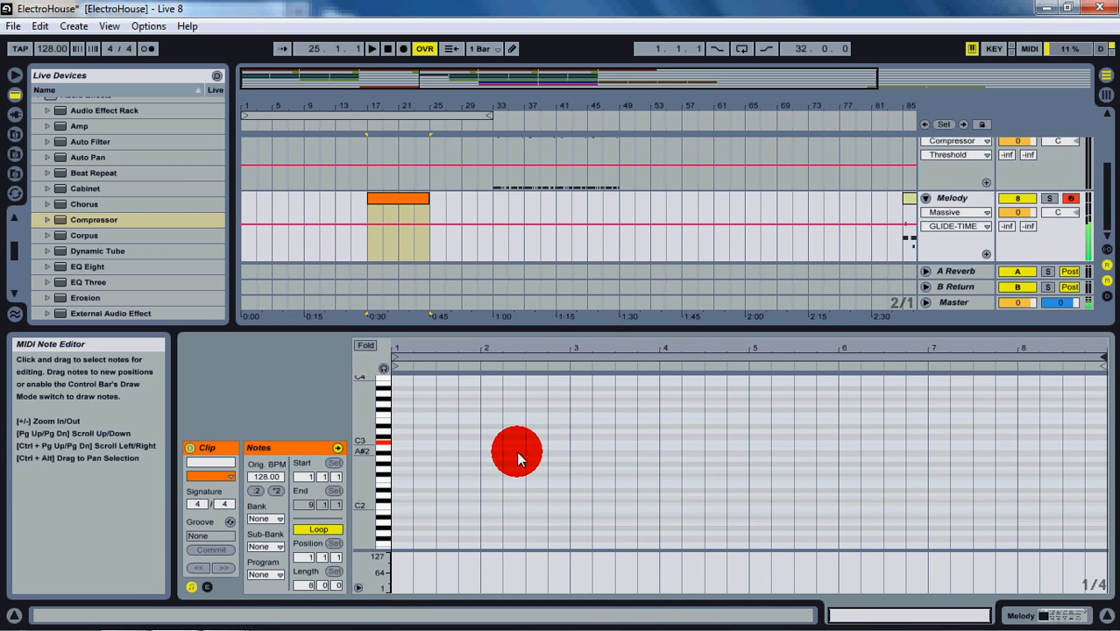
left_click(399, 449)
double_click(398, 449)
left_click_drag(408, 441, 477, 447)
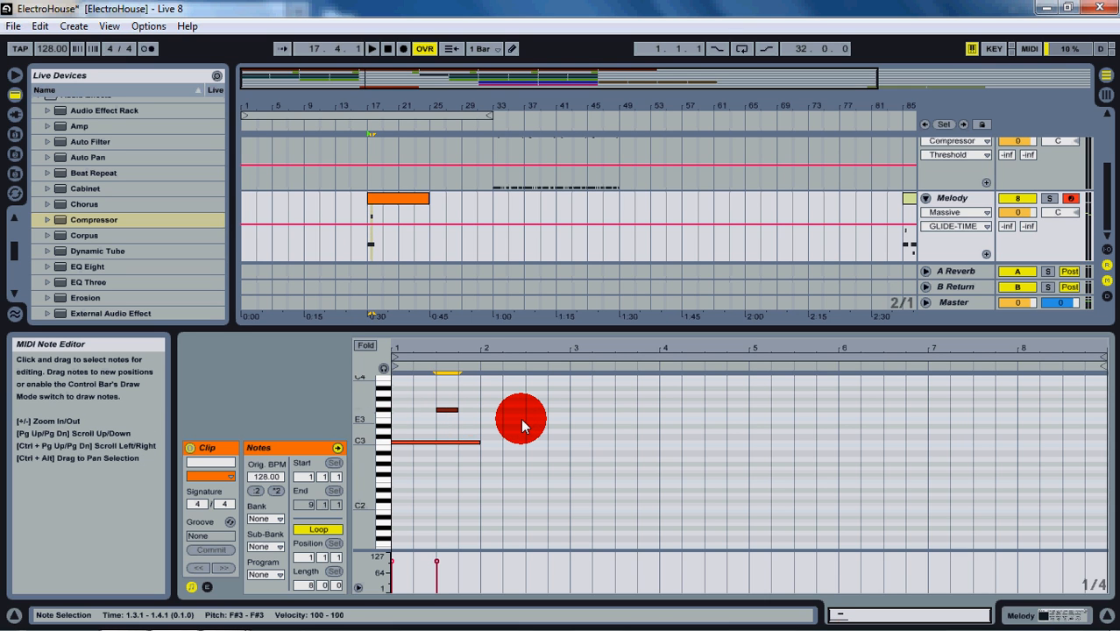
Step: Audition the opening notes and lower the beat-3 note in bar 1 to D#3
key("space")
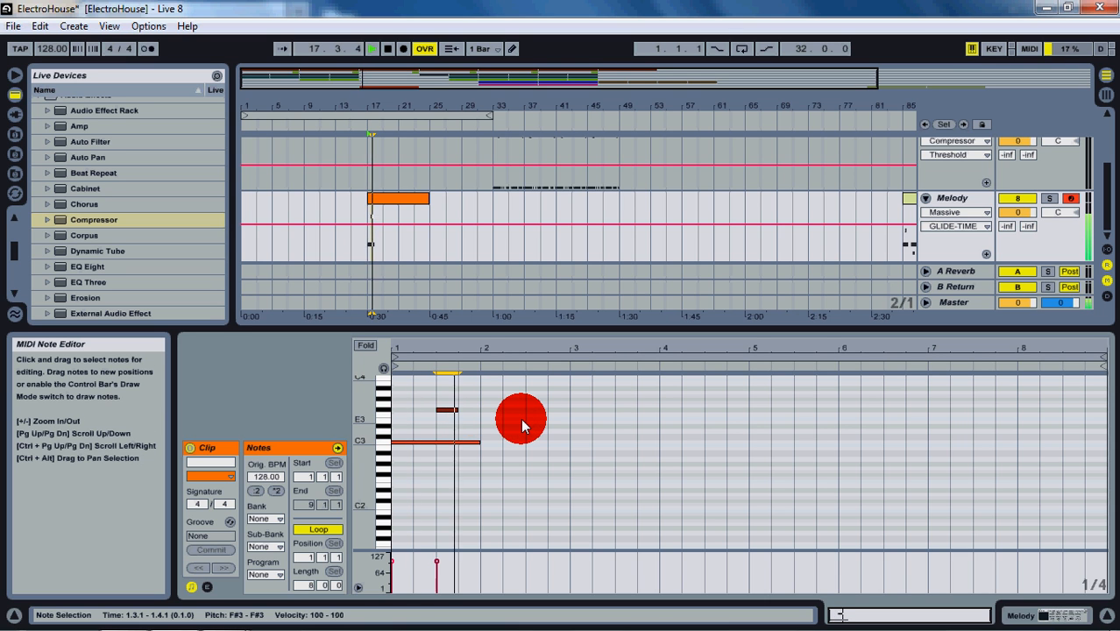
key("space")
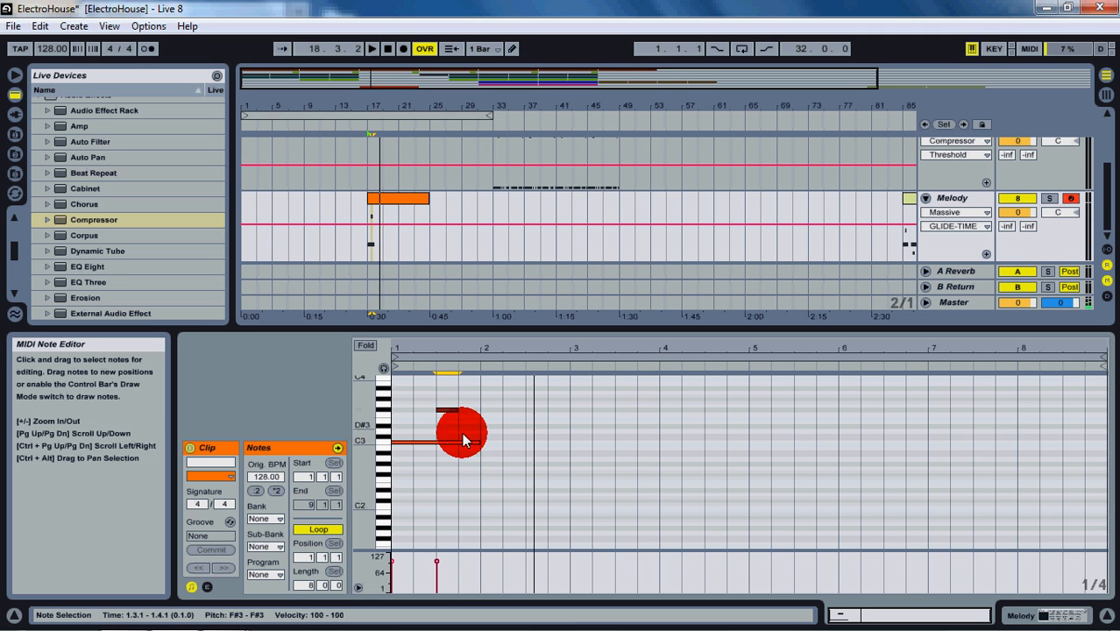
left_click_drag(445, 405, 445, 428)
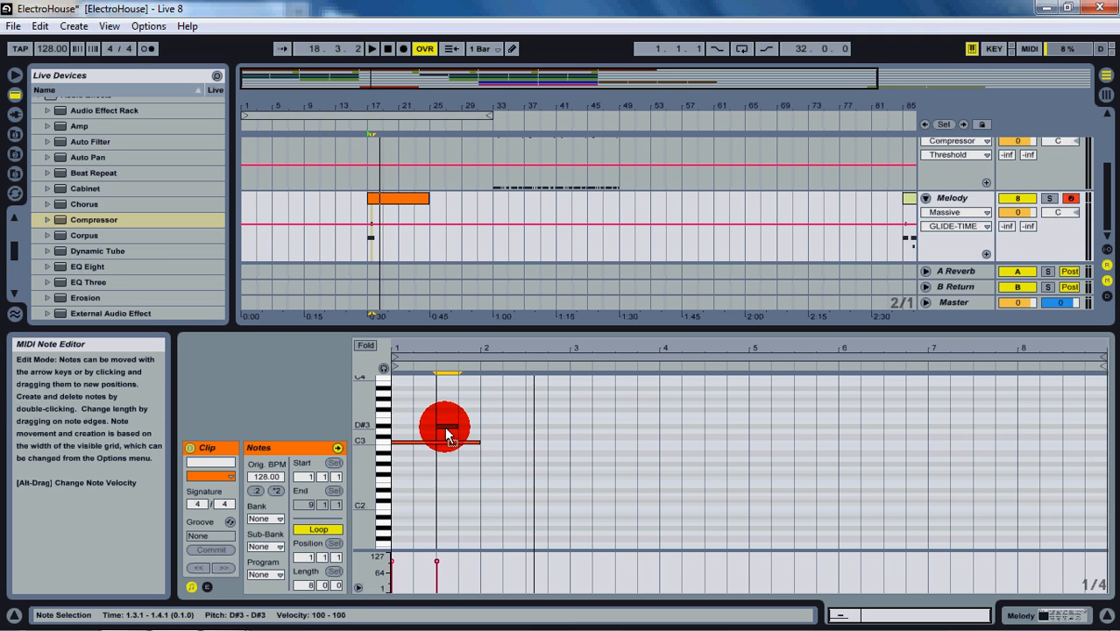
key("space")
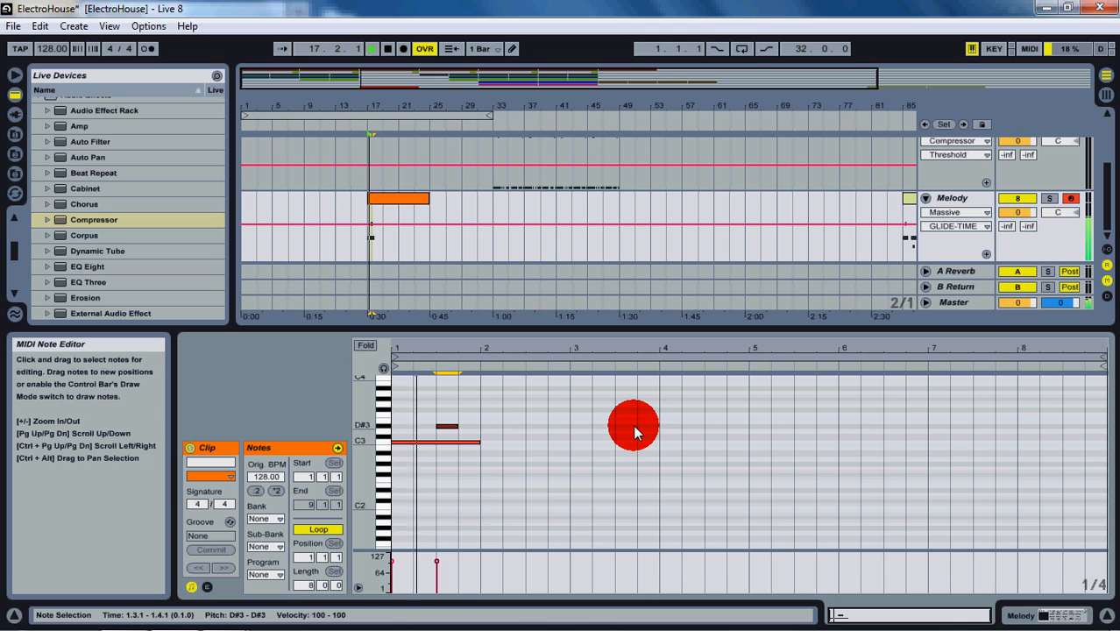
Step: Add a C3 note from 2.2.1 to 3.1.1 and a one-beat A#2 note at 2.3.1, and play the phrase
double_click(507, 442)
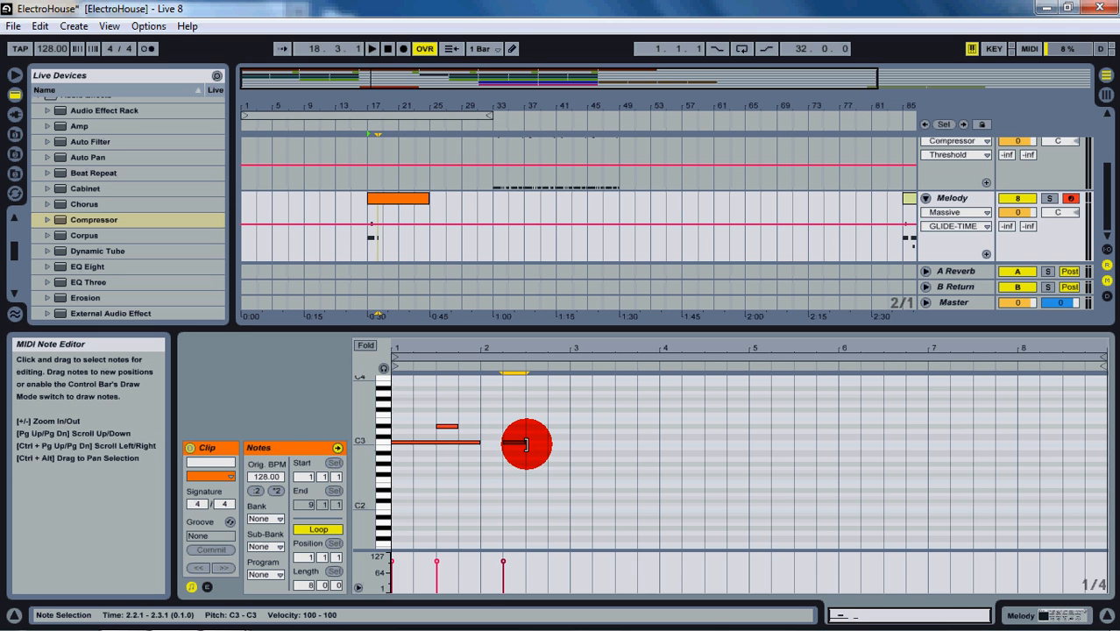
left_click_drag(525, 445, 566, 444)
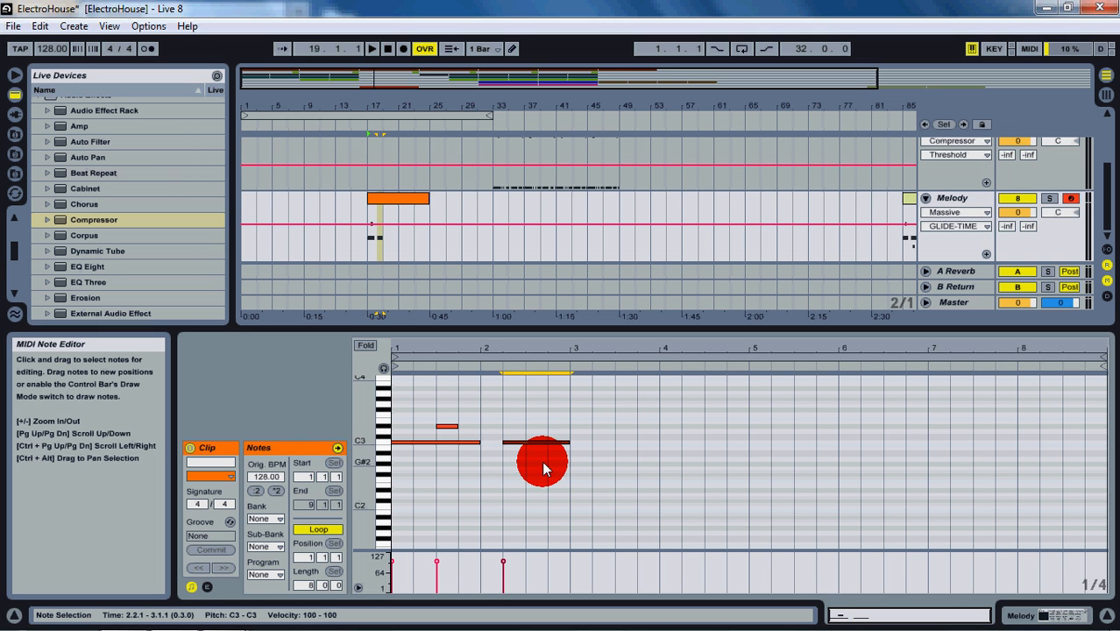
double_click(540, 458)
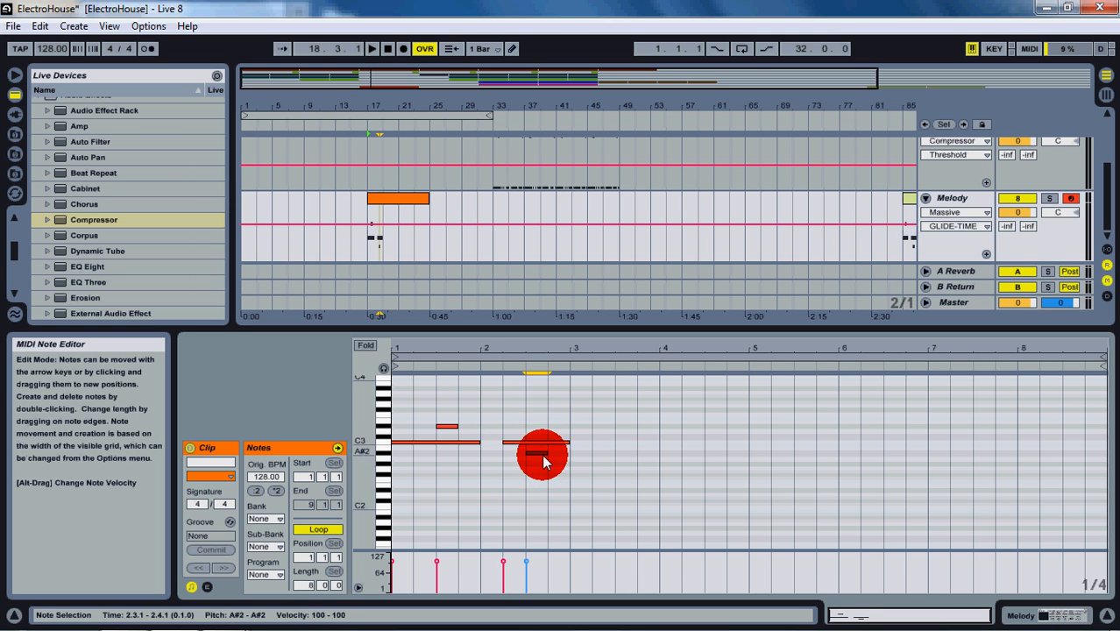
left_click(645, 456)
key("space")
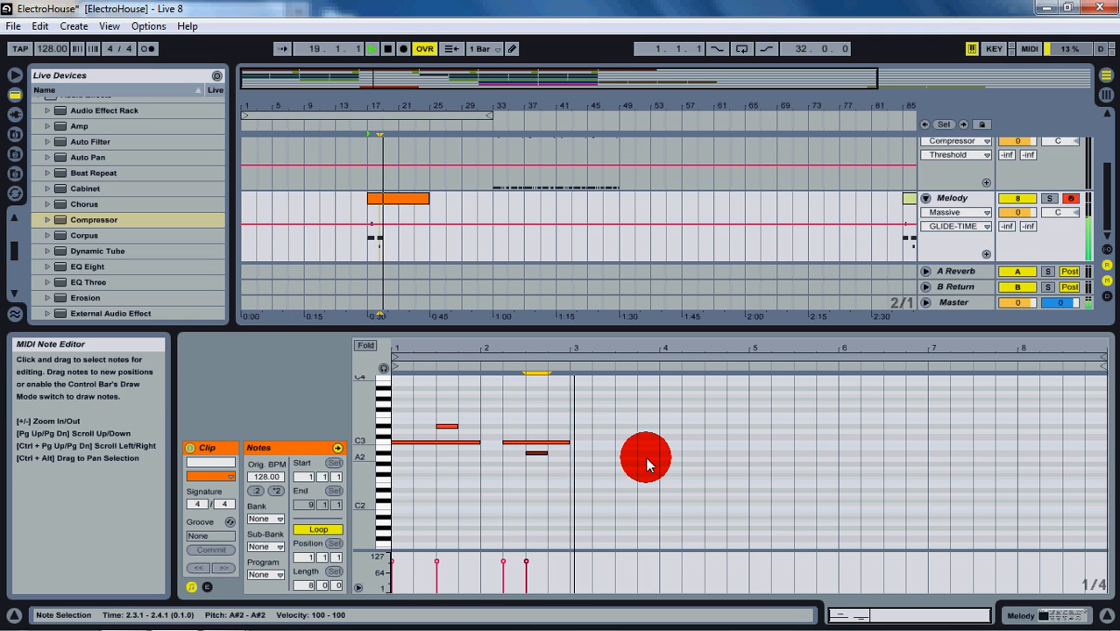
key("space")
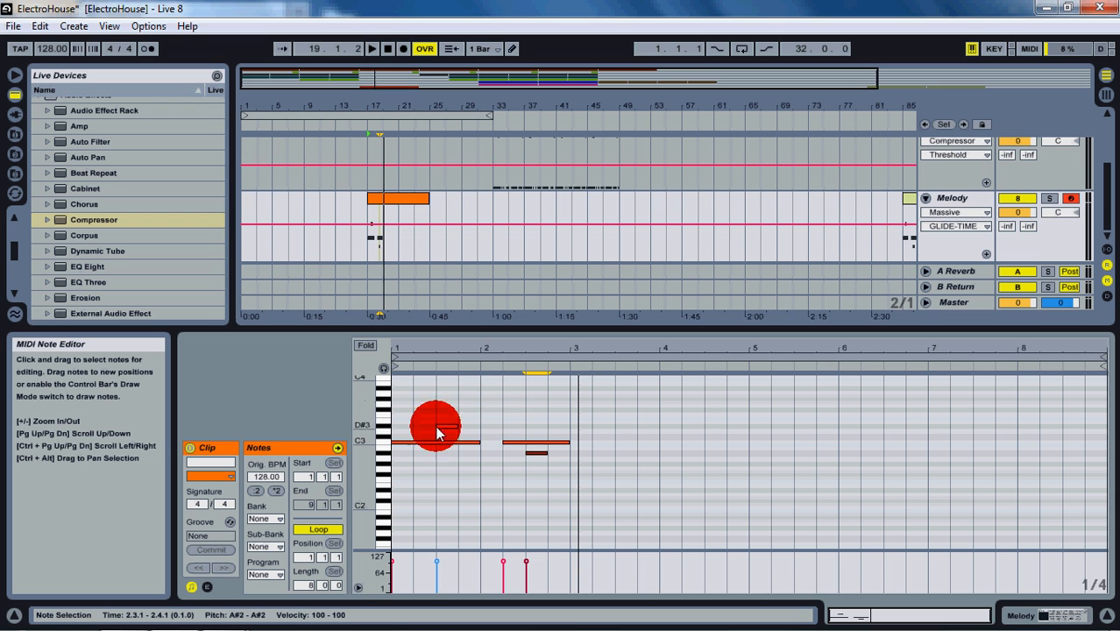
Step: Duplicate the notes of bars 1–2 into bars 3–4 and trim the copied C3 note to start at 3.2.1
left_click_drag(400, 408, 565, 484)
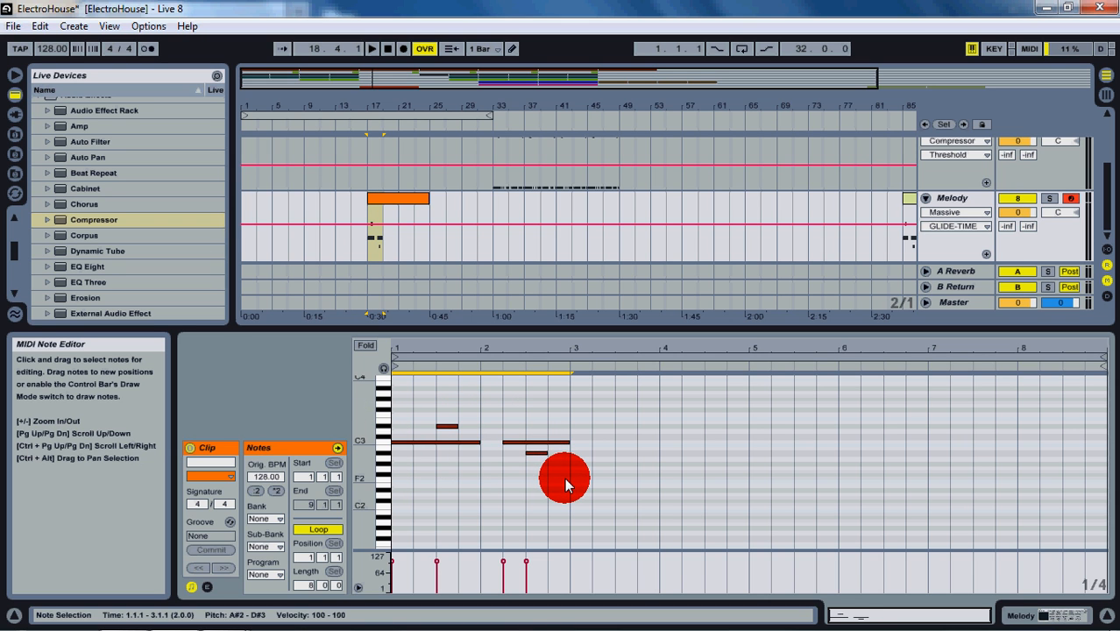
key("ctrl+d")
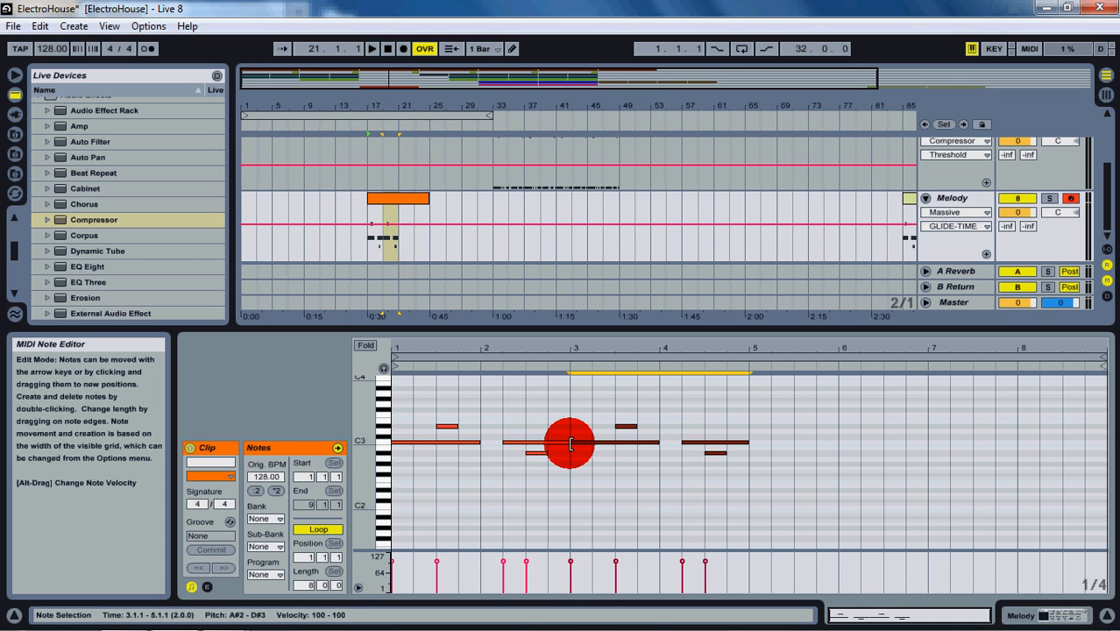
left_click(576, 446)
left_click_drag(570, 443, 593, 442)
key("space")
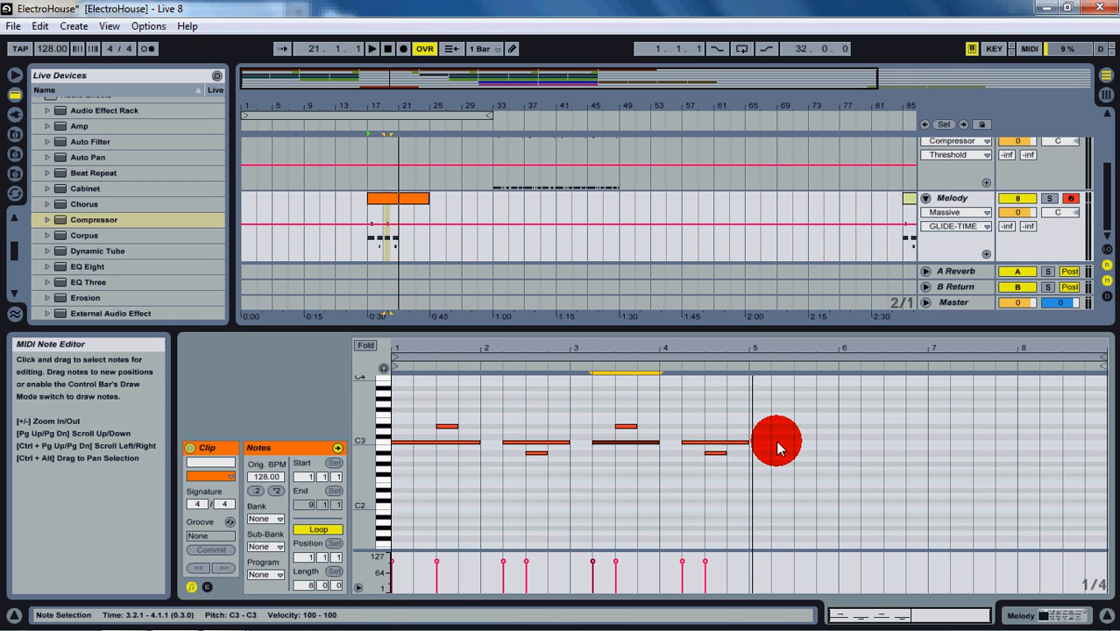
Step: Fill bar 5 with one-beat notes: A#2 on beat 1, C3 on beat 2, D#3 on beat 3 and C3 on beat 4
double_click(762, 442)
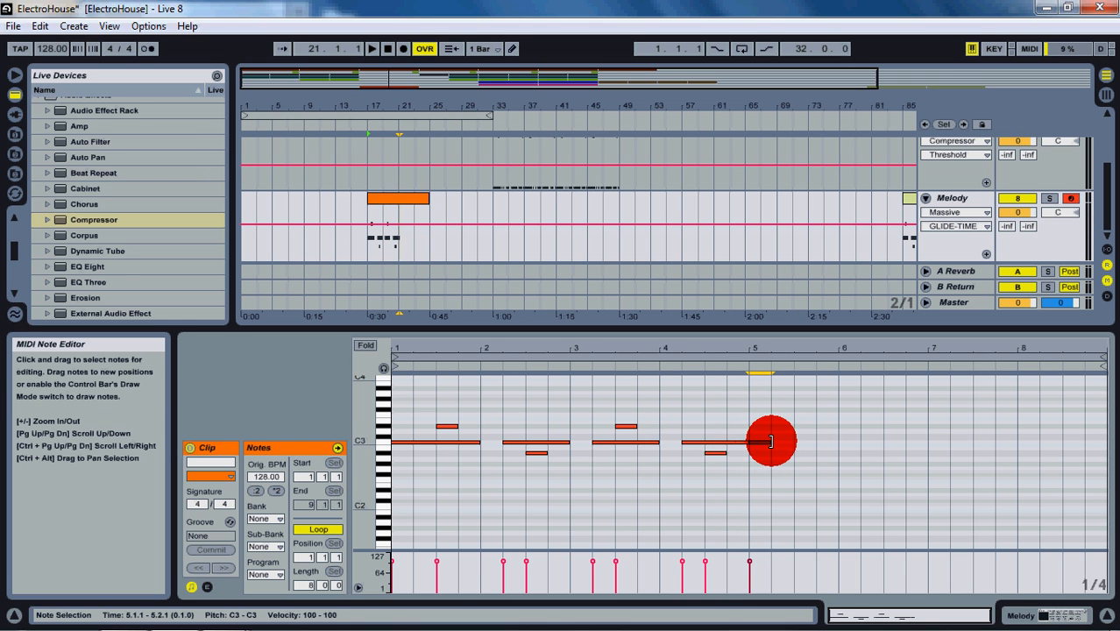
left_click_drag(779, 441, 811, 445)
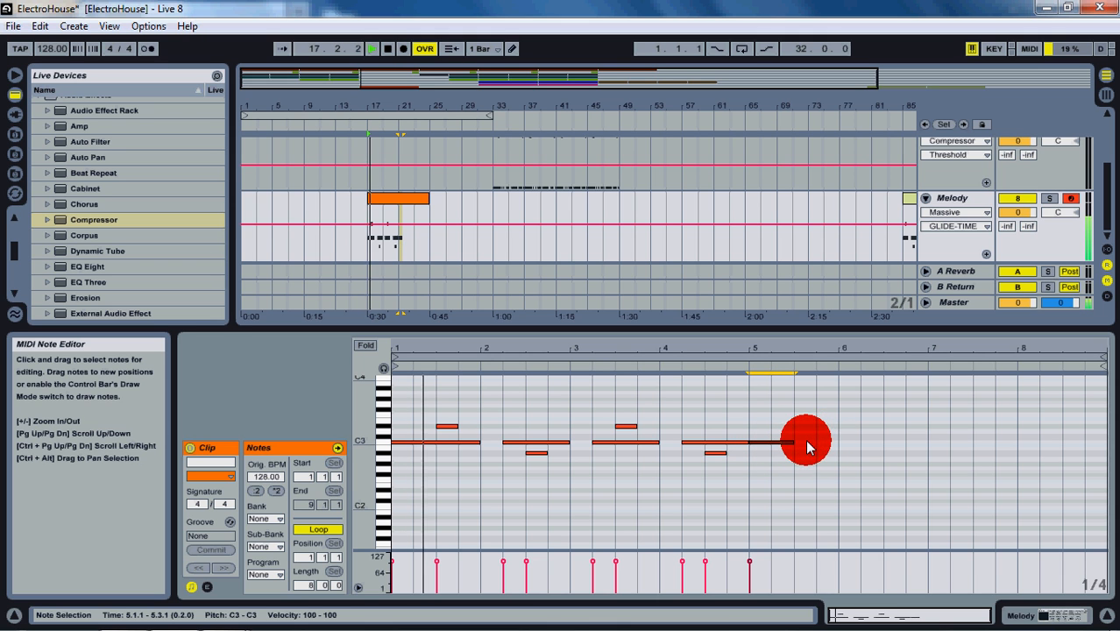
left_click_drag(752, 443, 760, 443)
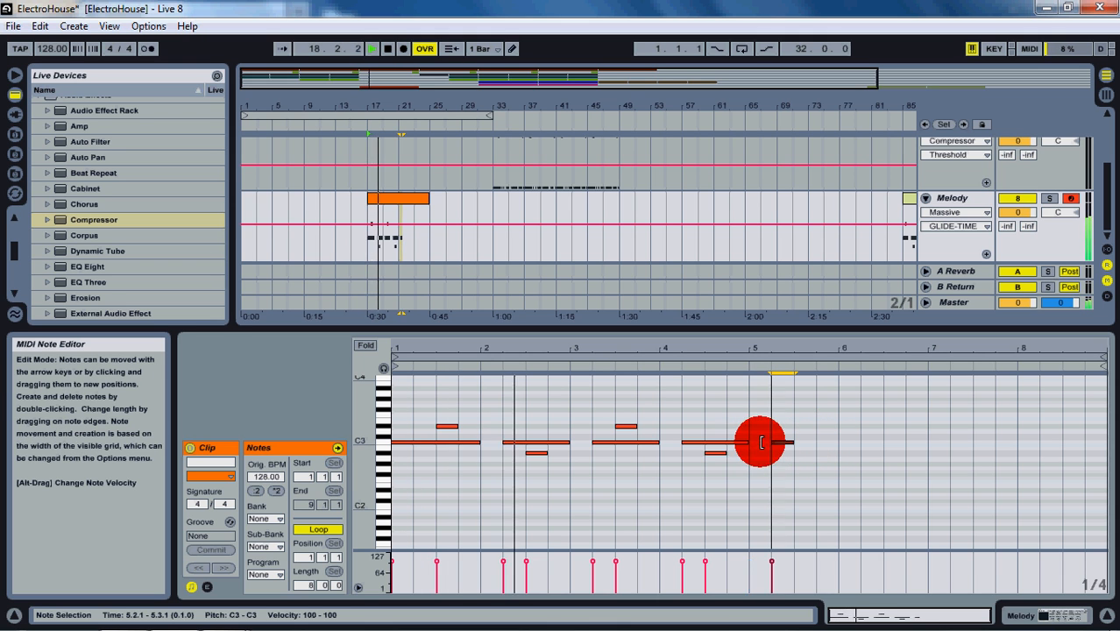
double_click(833, 443)
double_click(801, 427)
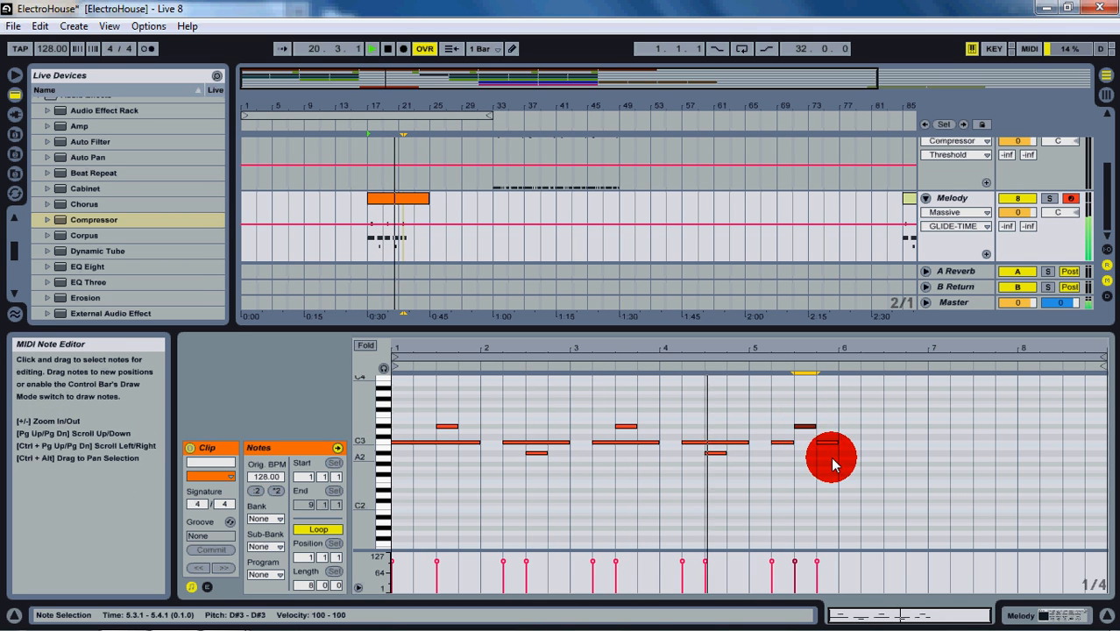
double_click(760, 448)
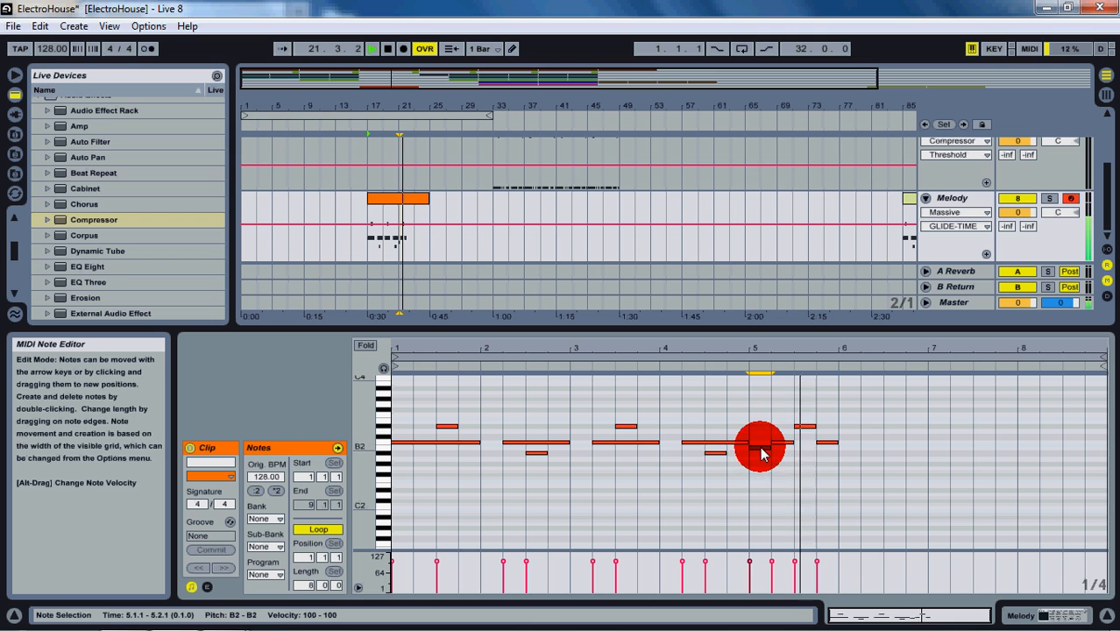
key("Down")
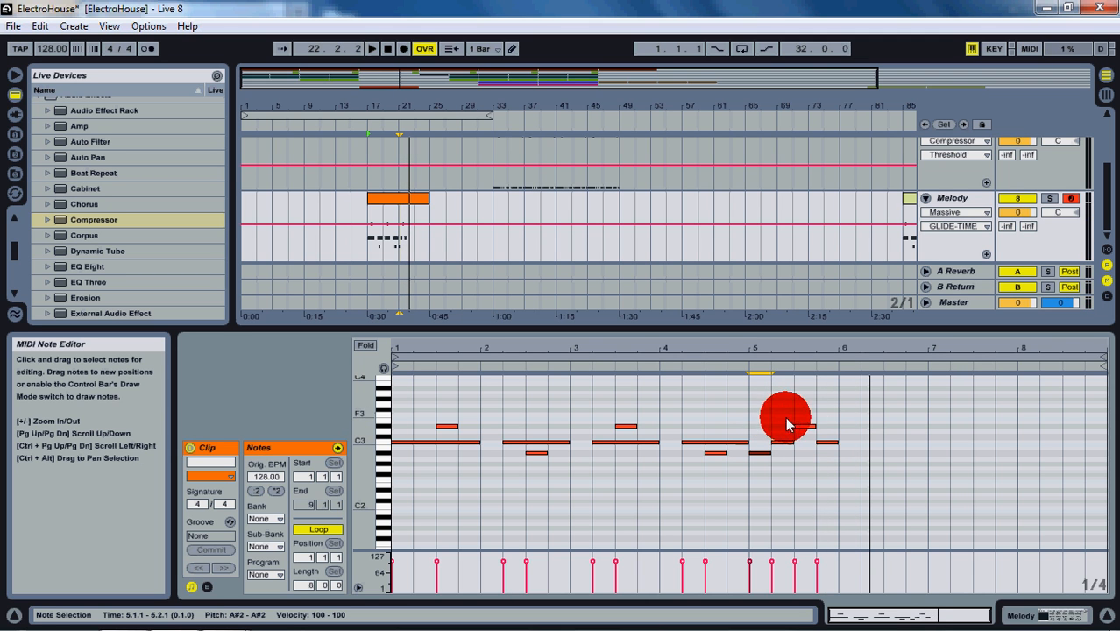
Step: Add one-beat notes in bar 6: D#3 on beat 1, C3 on beat 2 and A#2 on beat 3
double_click(847, 426)
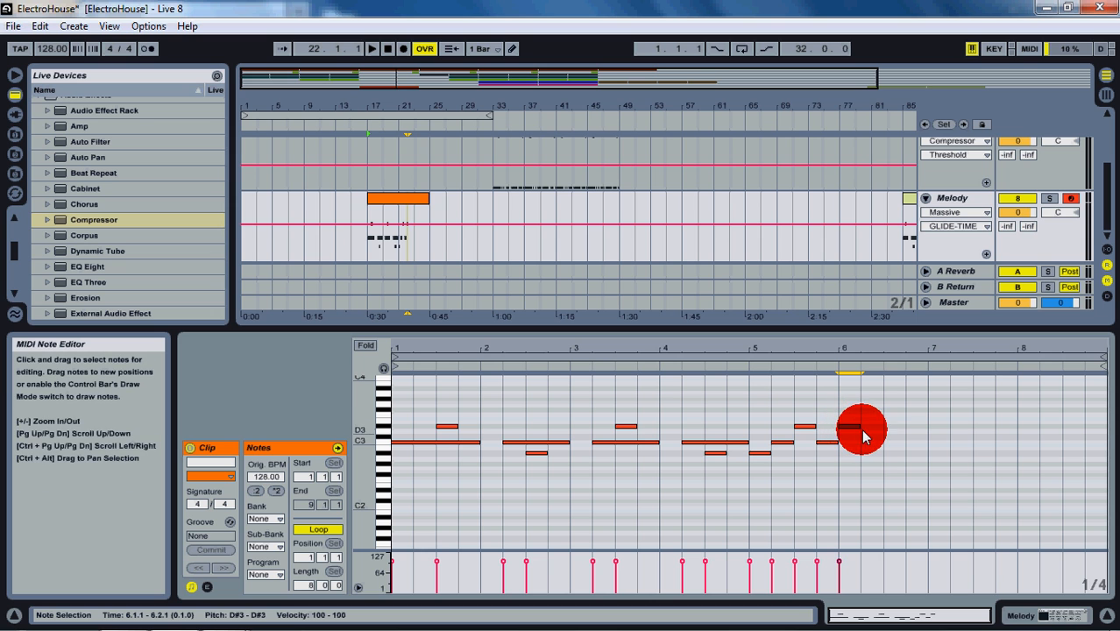
left_click(878, 443)
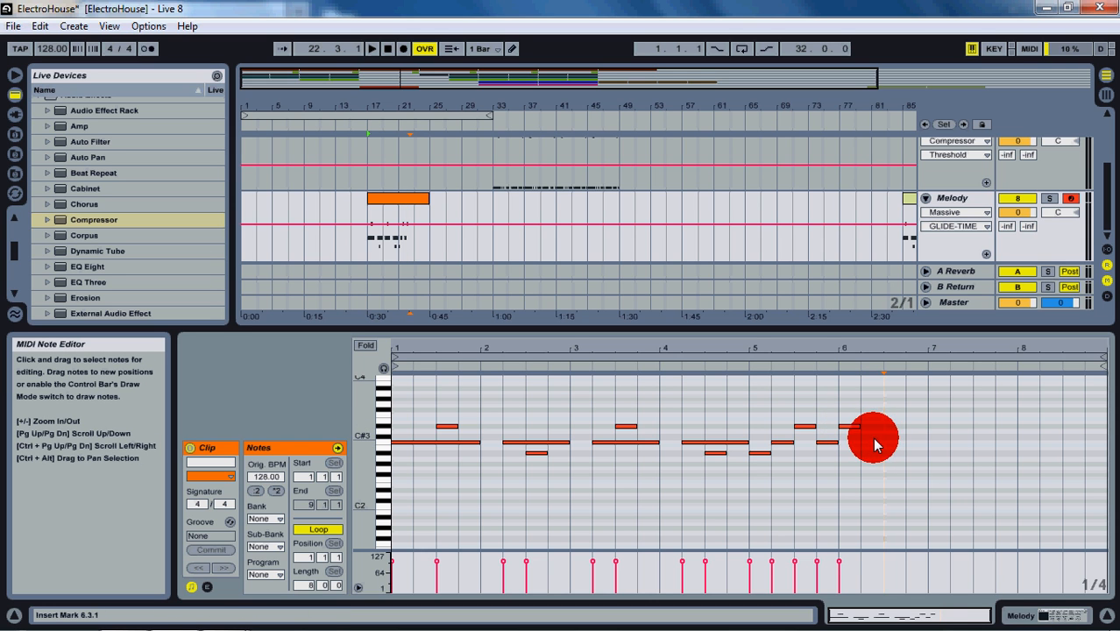
double_click(872, 443)
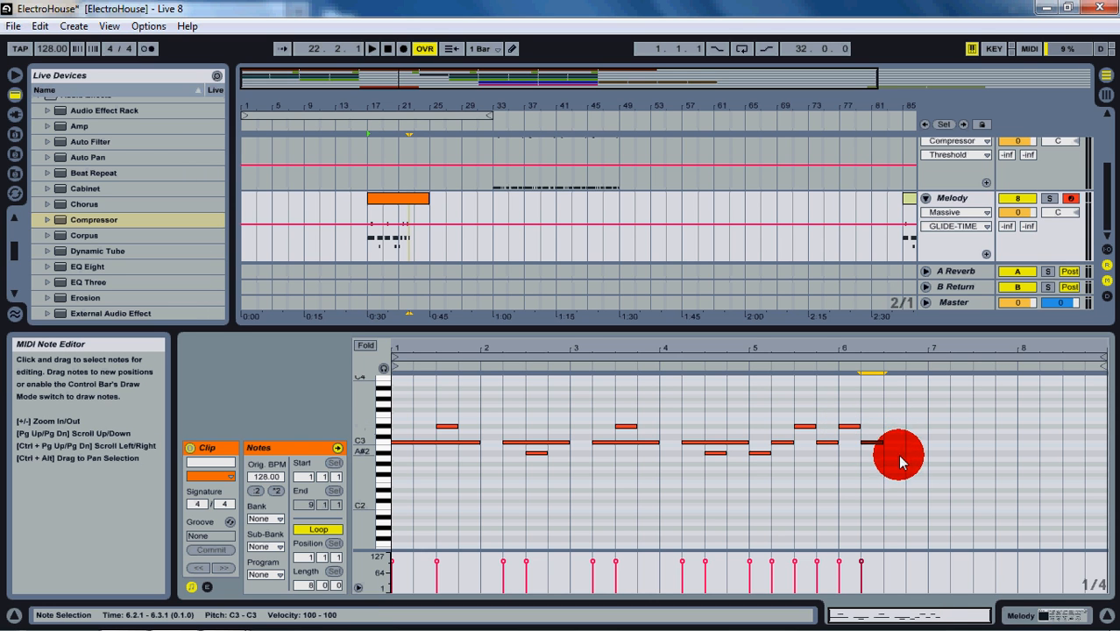
double_click(903, 454)
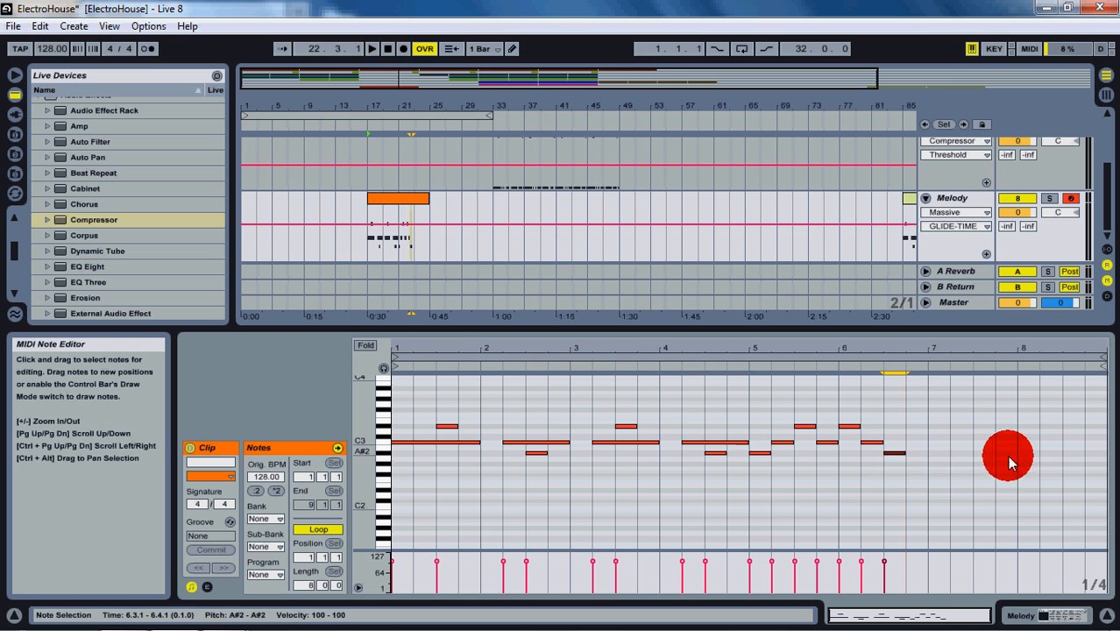
Step: Write a full-bar A#2 note in bar 7 and a one-beat D#3 note at 7.3.1
double_click(942, 454)
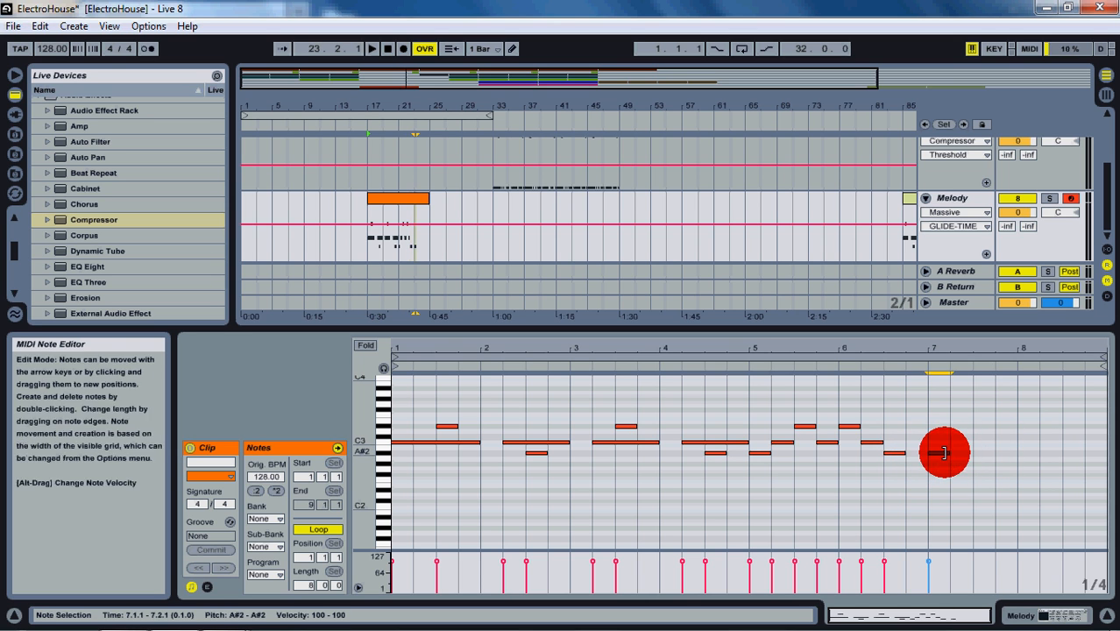
left_click_drag(946, 452, 1015, 453)
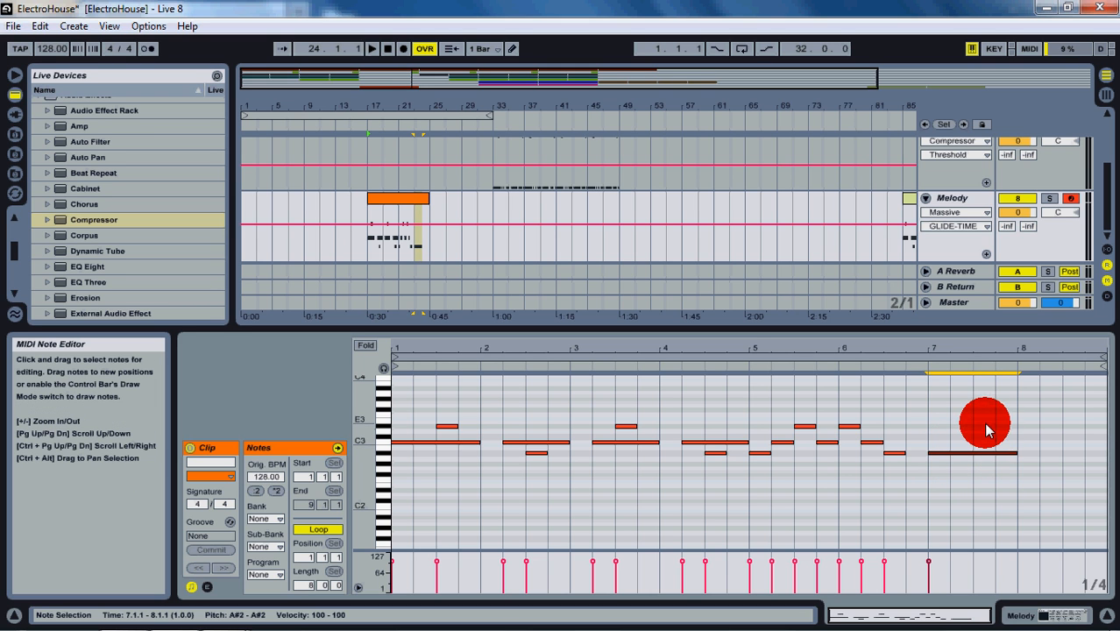
double_click(983, 427)
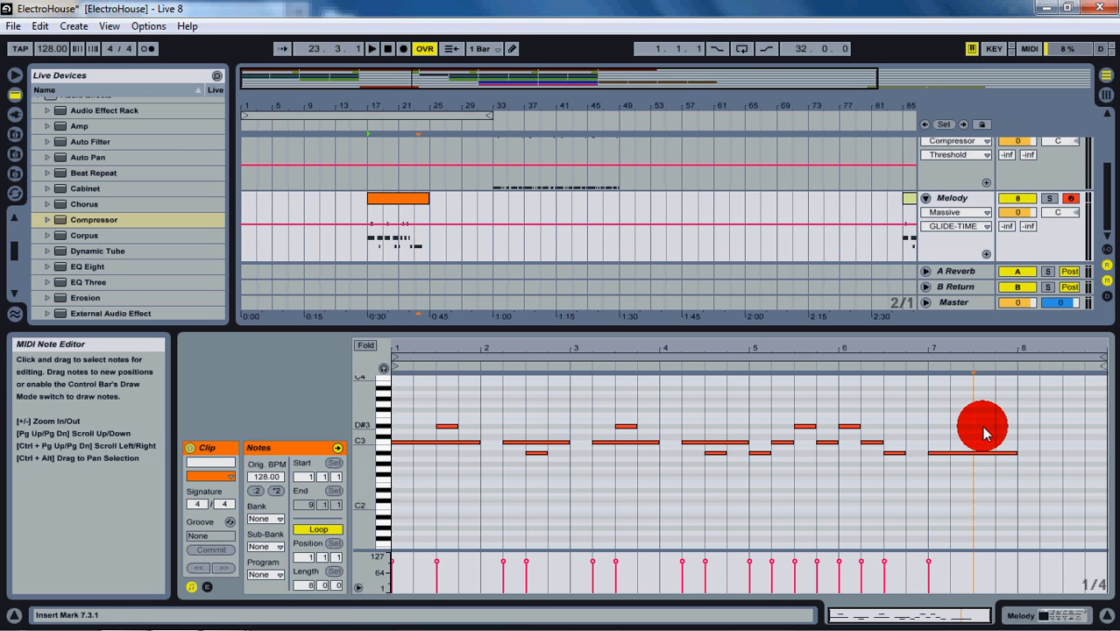
Step: Write an A#2 note from 8.2.1 to 9.1.1 with a one-beat G#2 note at 8.3.1, and play the melody
double_click(1024, 454)
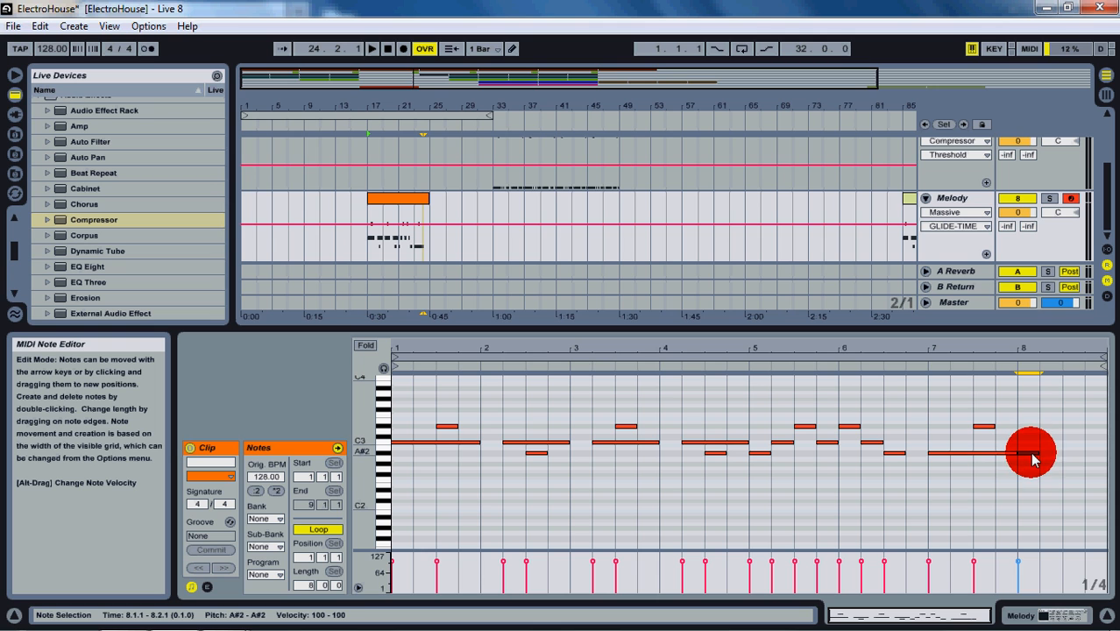
left_click_drag(1030, 459, 1080, 459)
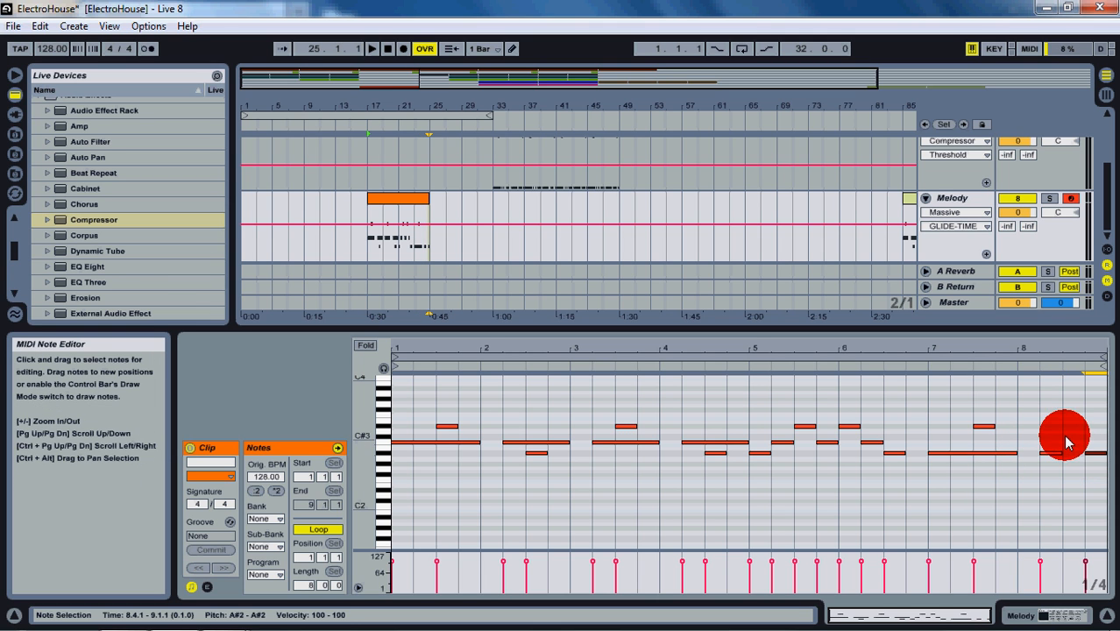
double_click(1082, 464)
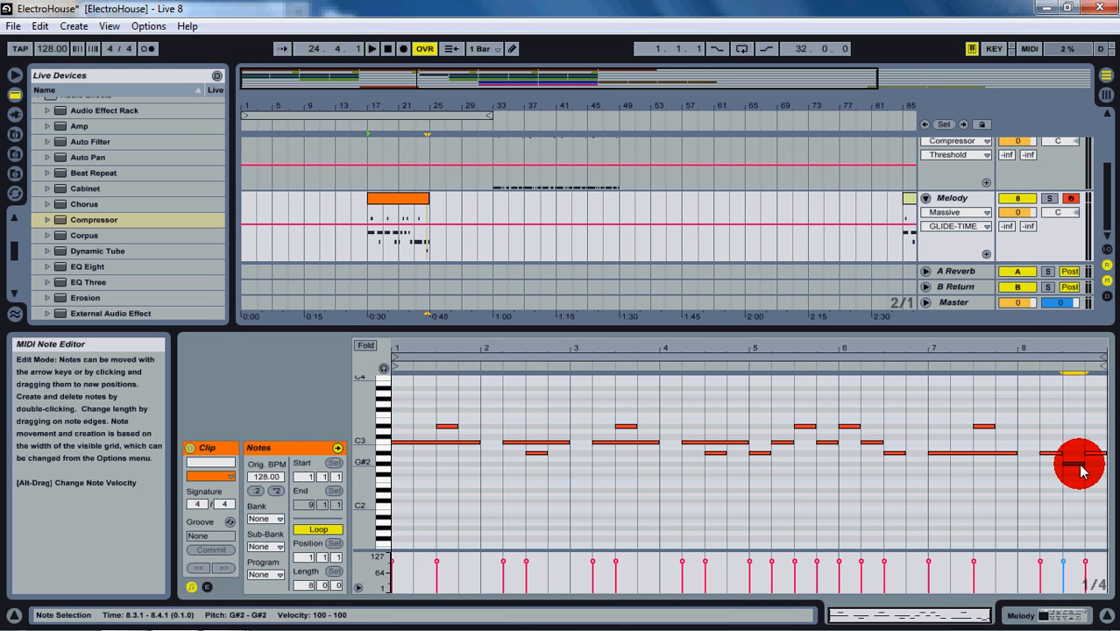
left_click_drag(1081, 467, 1058, 462)
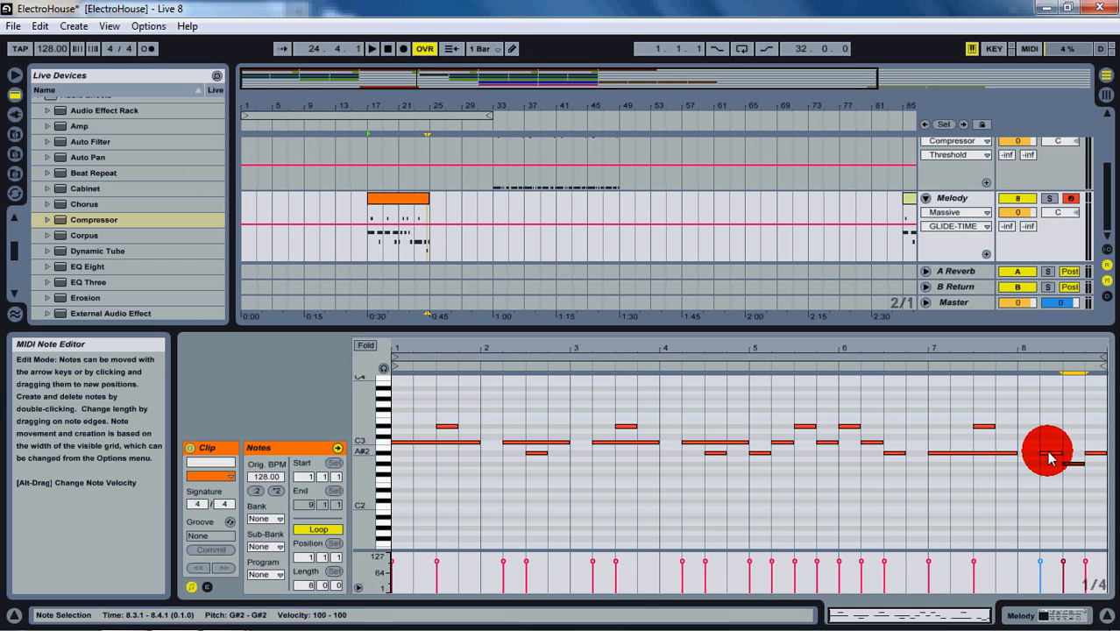
left_click(1062, 454)
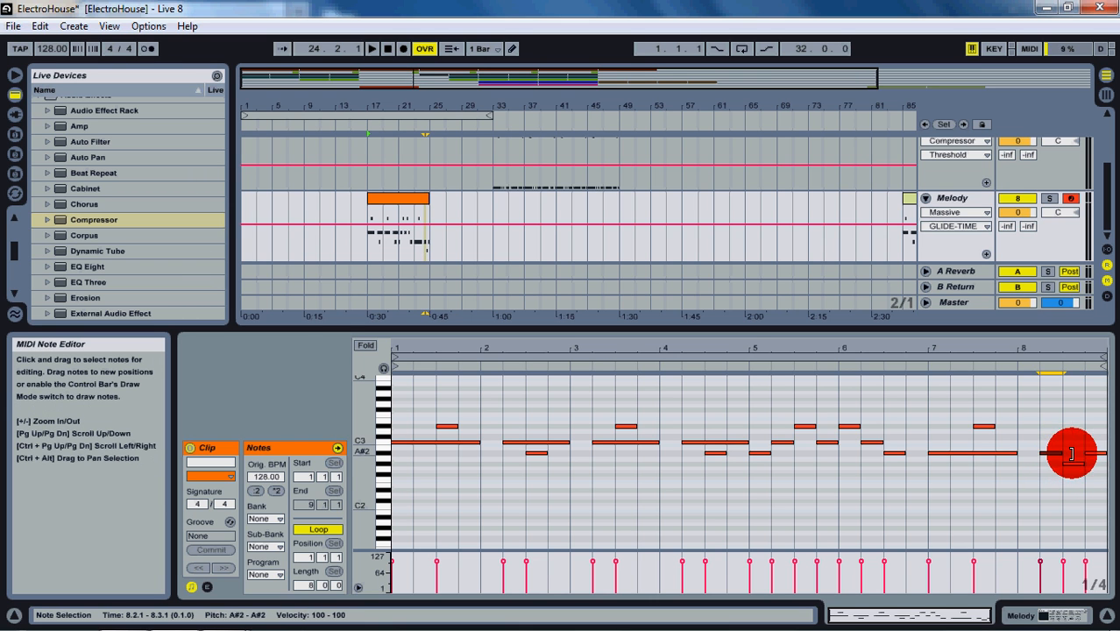
key("space")
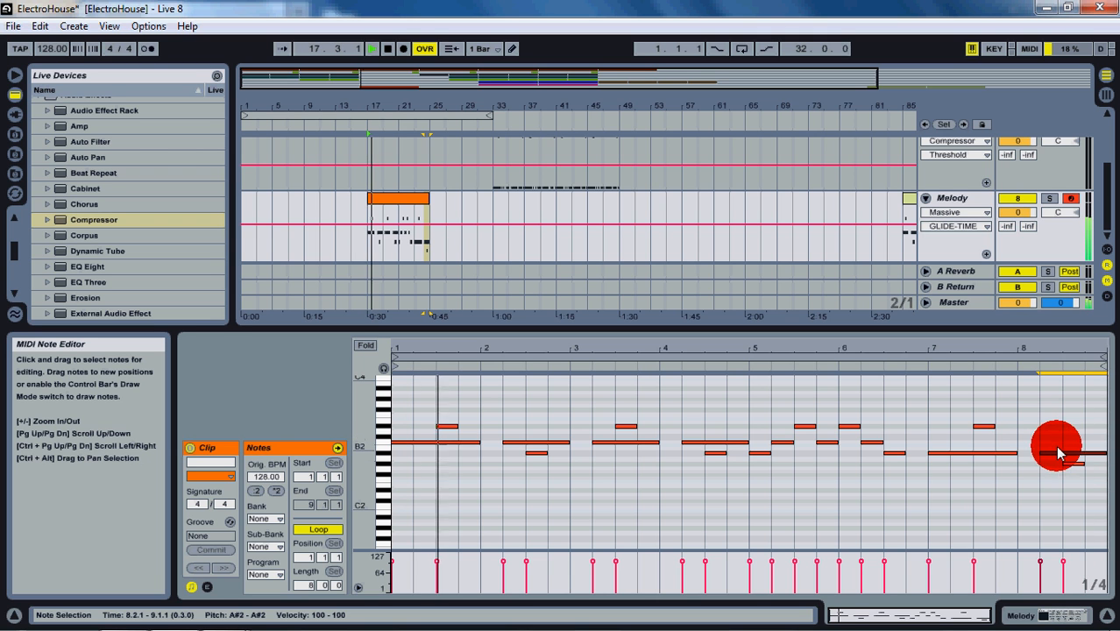
Step: Add D#3 at 8.4.1, move the G#2 note to 8.2.1, and extend the A#2 note back to 8.1.1 while auditioning
double_click(1091, 426)
left_click(1064, 463)
left_click_drag(1064, 471, 1024, 450)
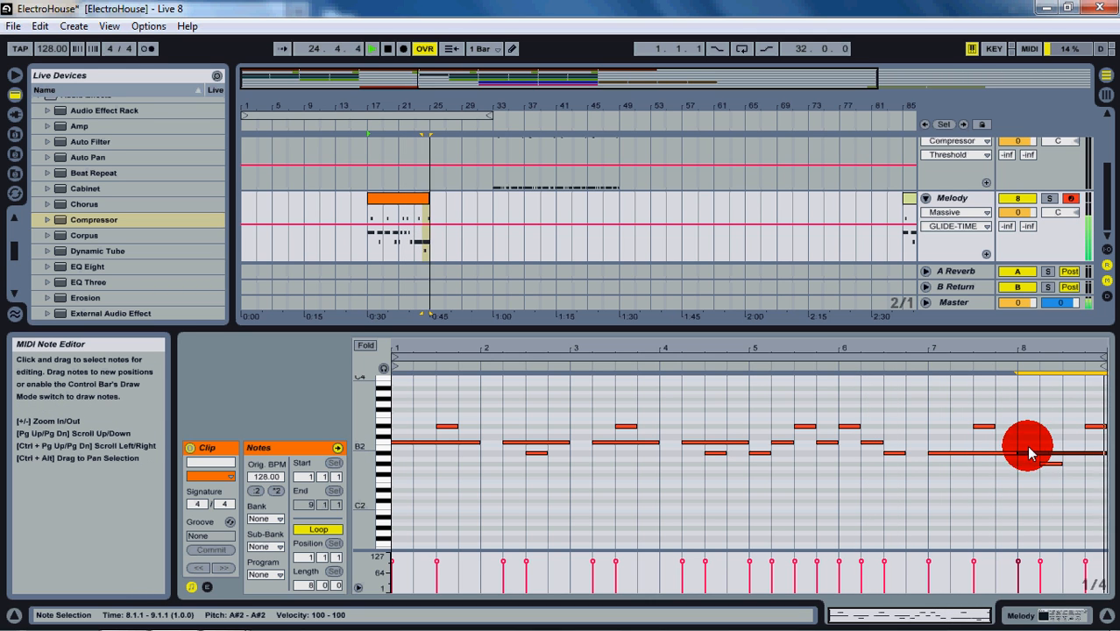
key("space")
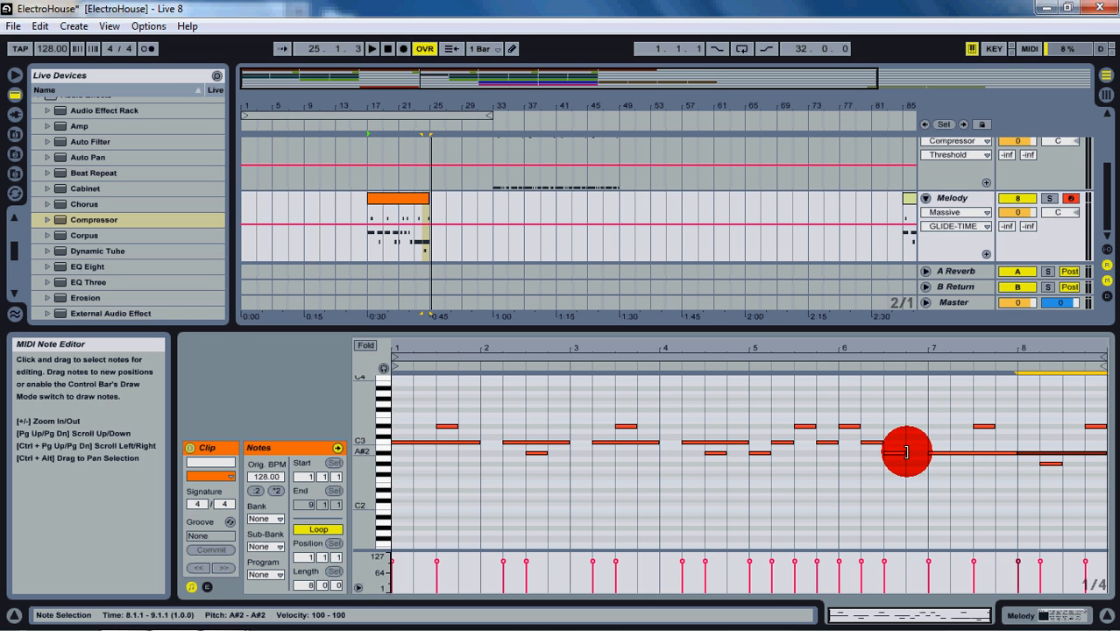
Step: Add a one-beat G#2 note at 6.4.1 and play the melody clip from its start
double_click(916, 427)
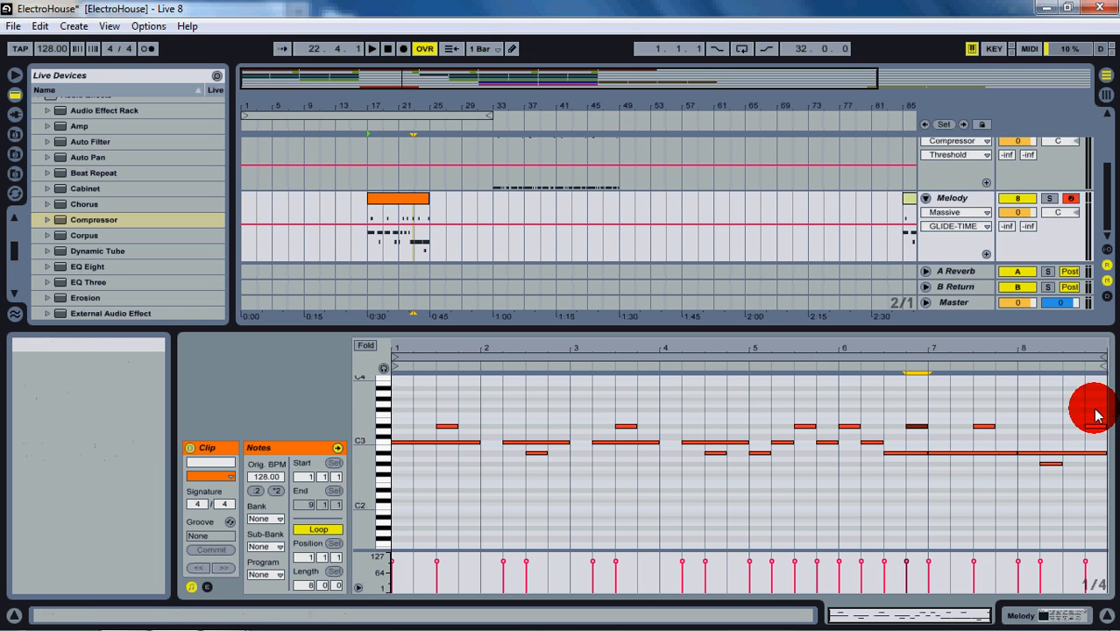
double_click(915, 464)
double_click(917, 428)
key("space")
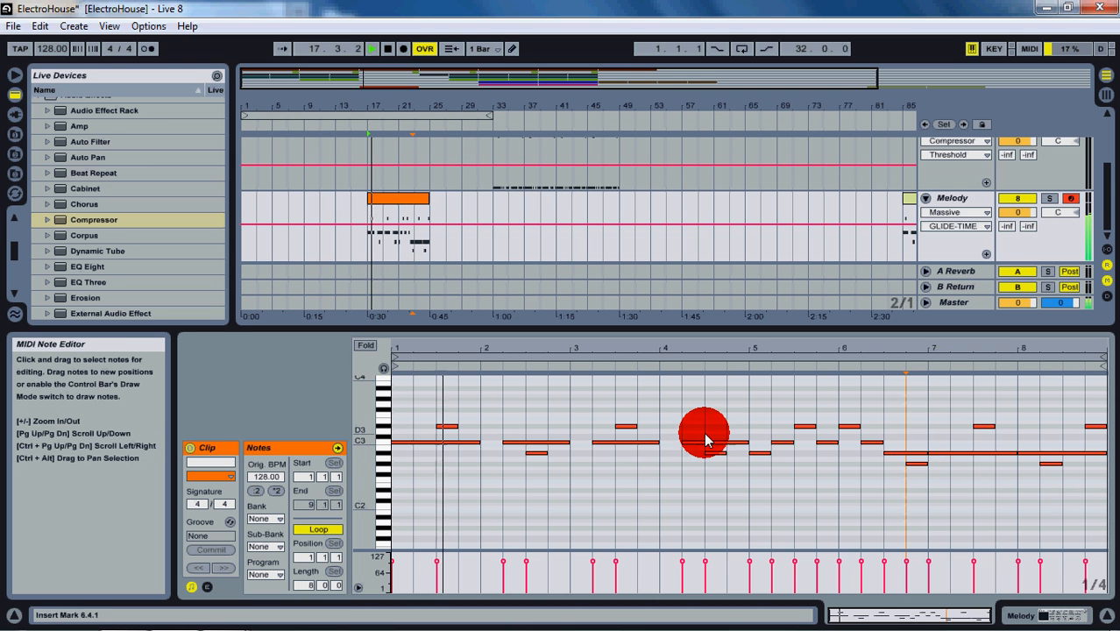
left_click(408, 200)
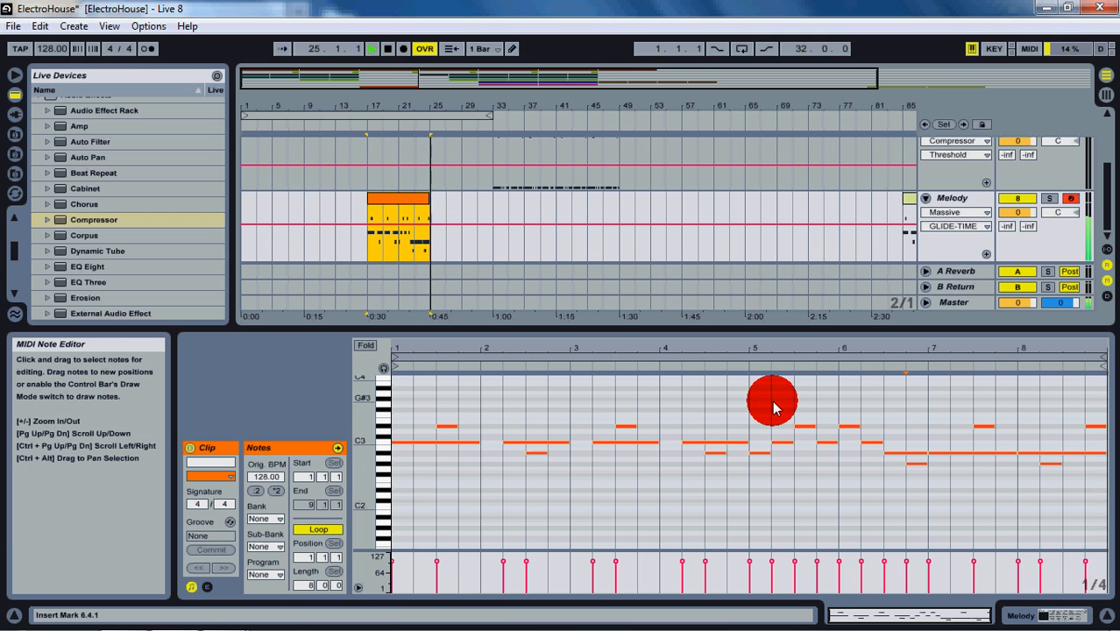
Step: Move the D#3 note at 7.3.1 to C#3 at 7.2.1, add a one-beat D#3 at 7.4.1, and play the clip
left_click(982, 429)
left_click_drag(982, 429, 978, 436)
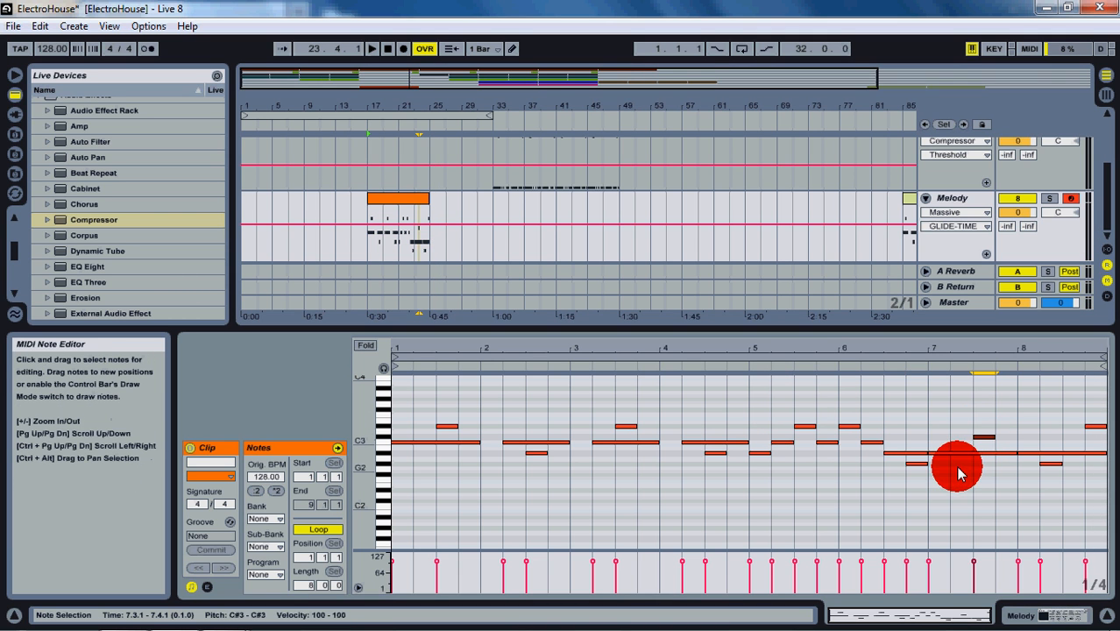
left_click(985, 438)
key("Left")
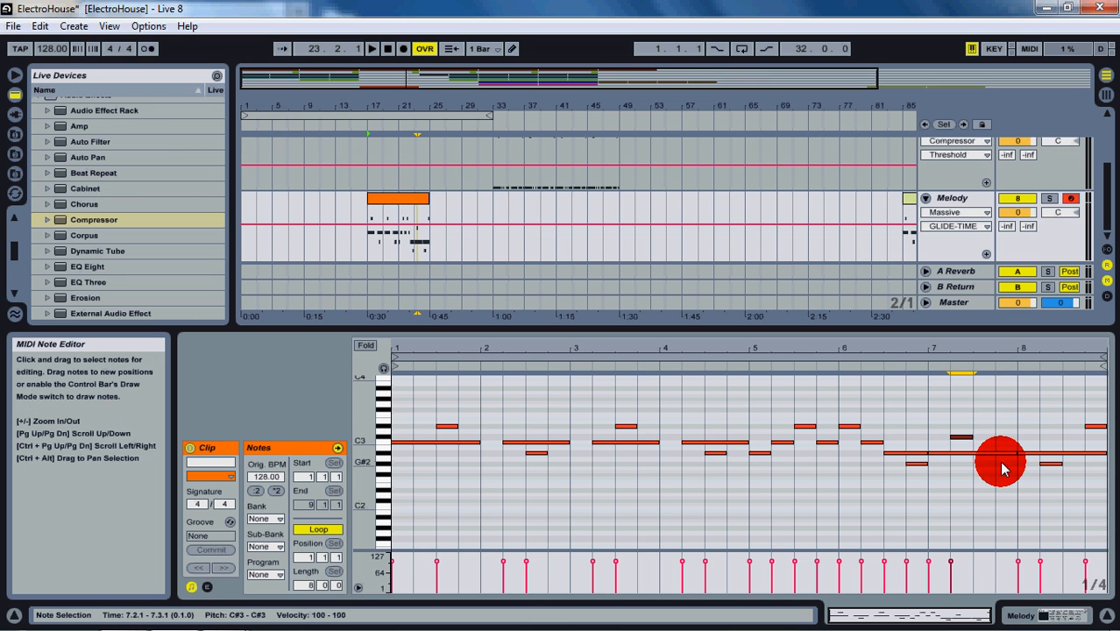
double_click(1000, 426)
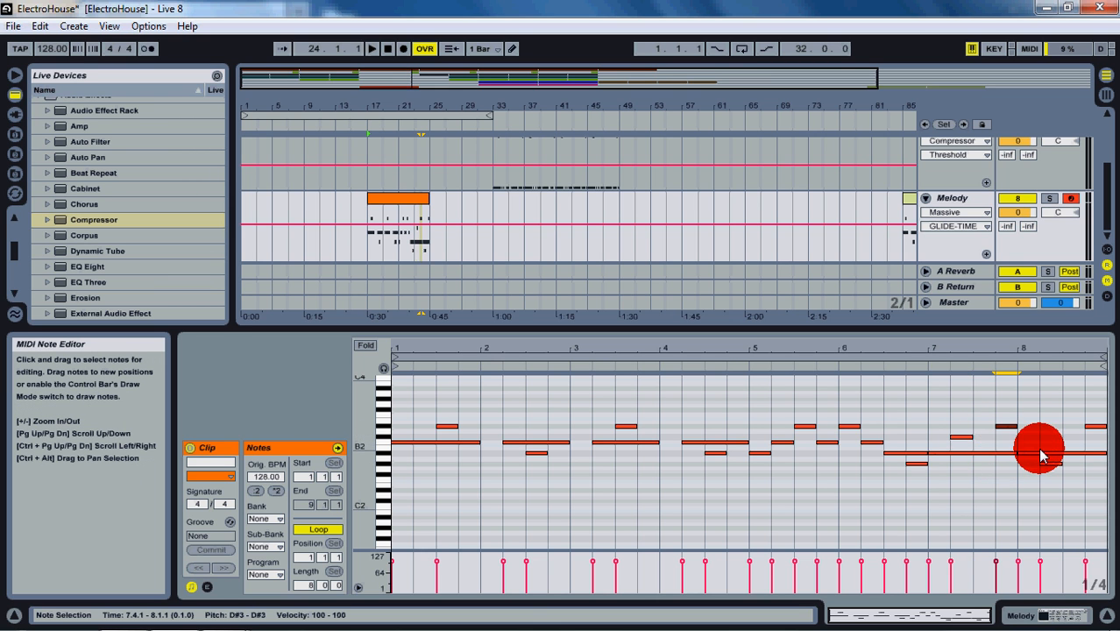
left_click(415, 199)
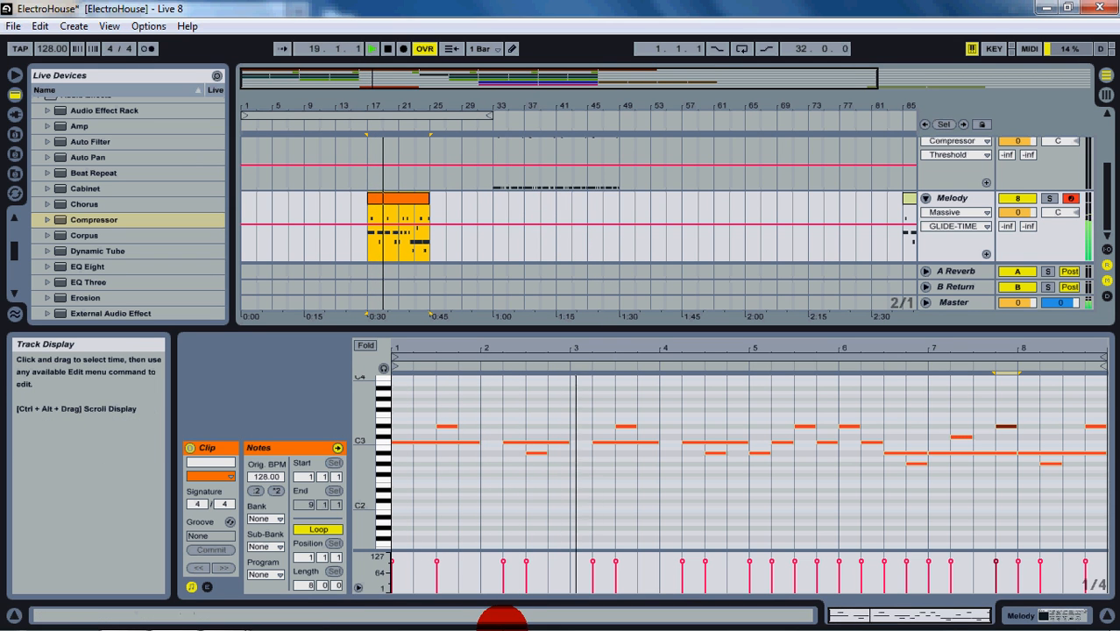
mouse_move(223, 612)
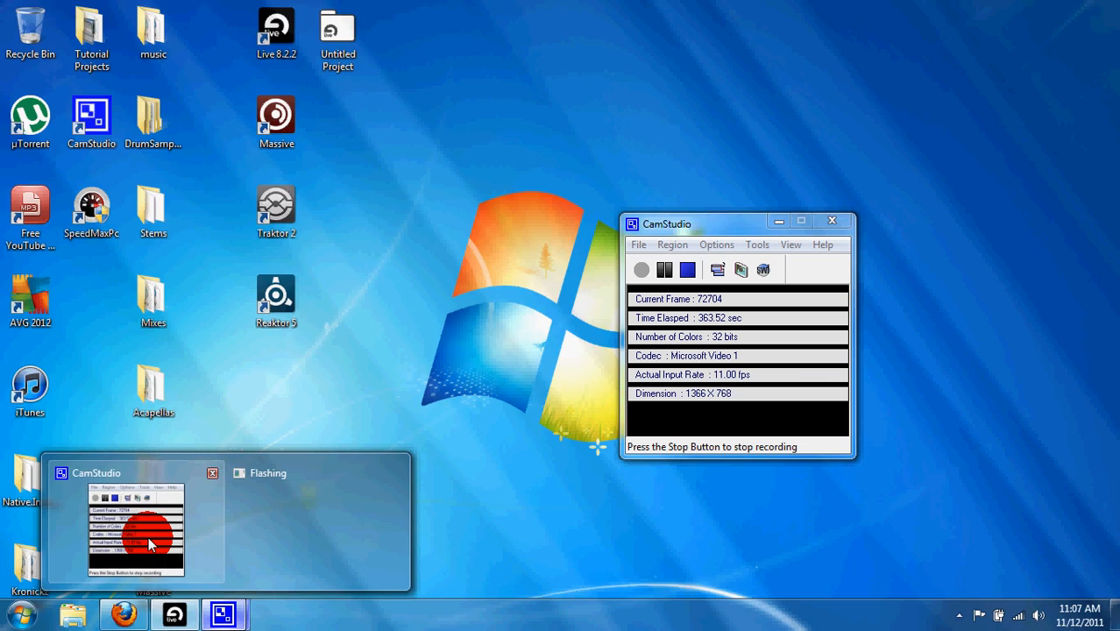
left_click(149, 544)
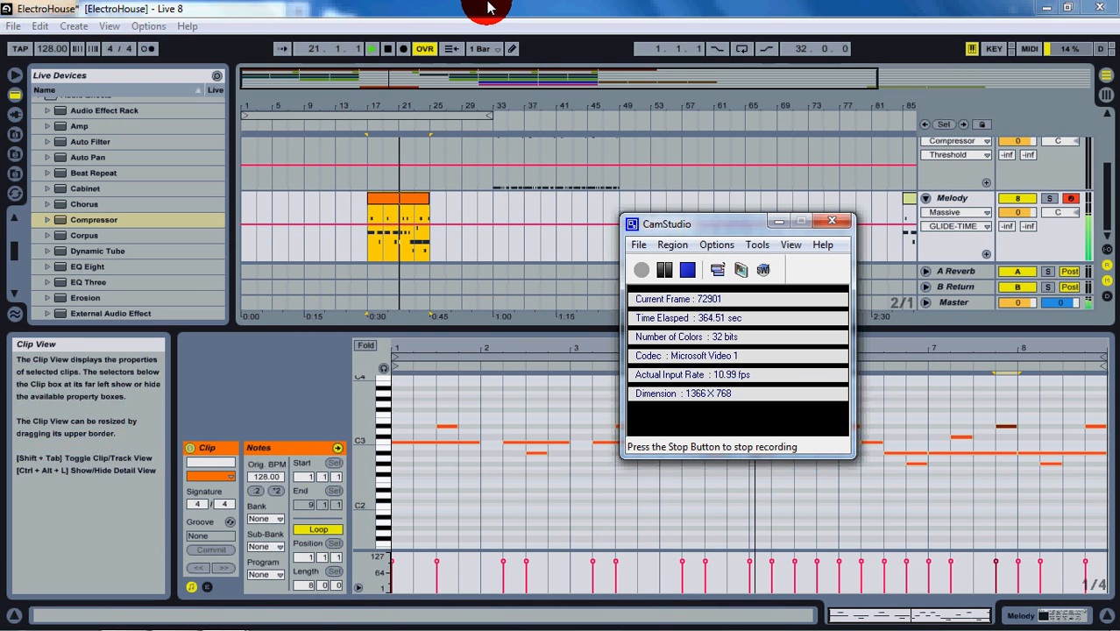
left_click(487, 7)
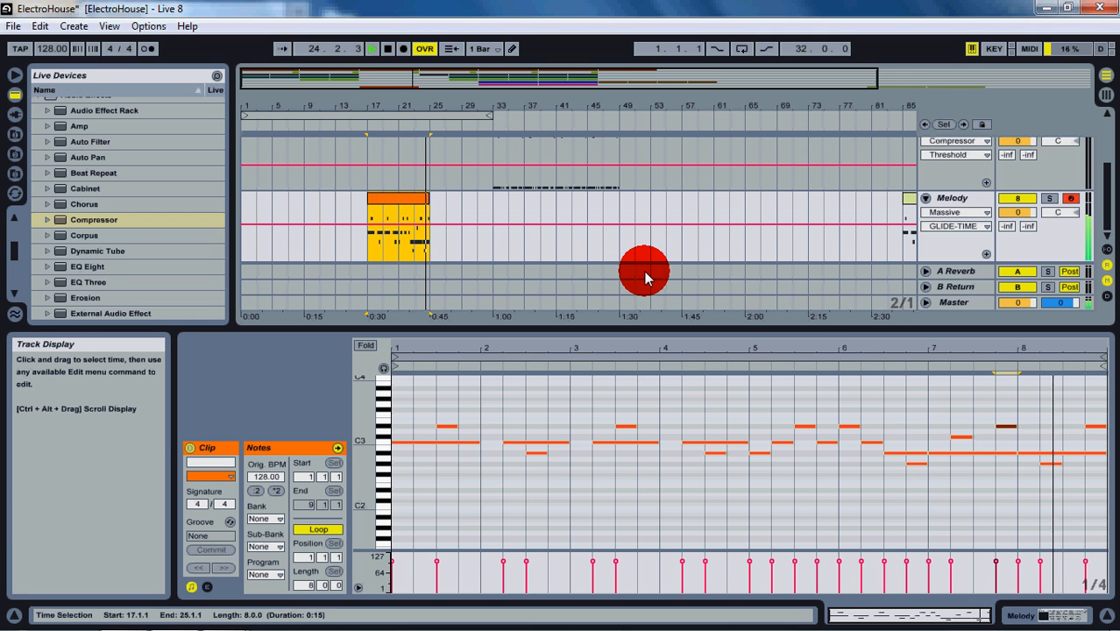
Step: Rework the short notes to G#2 at 7.4.1, C#3 at 8.2.1, D#3 at 8.3.1 and G#2 at 8.4.1
left_click_drag(1005, 428, 1099, 469)
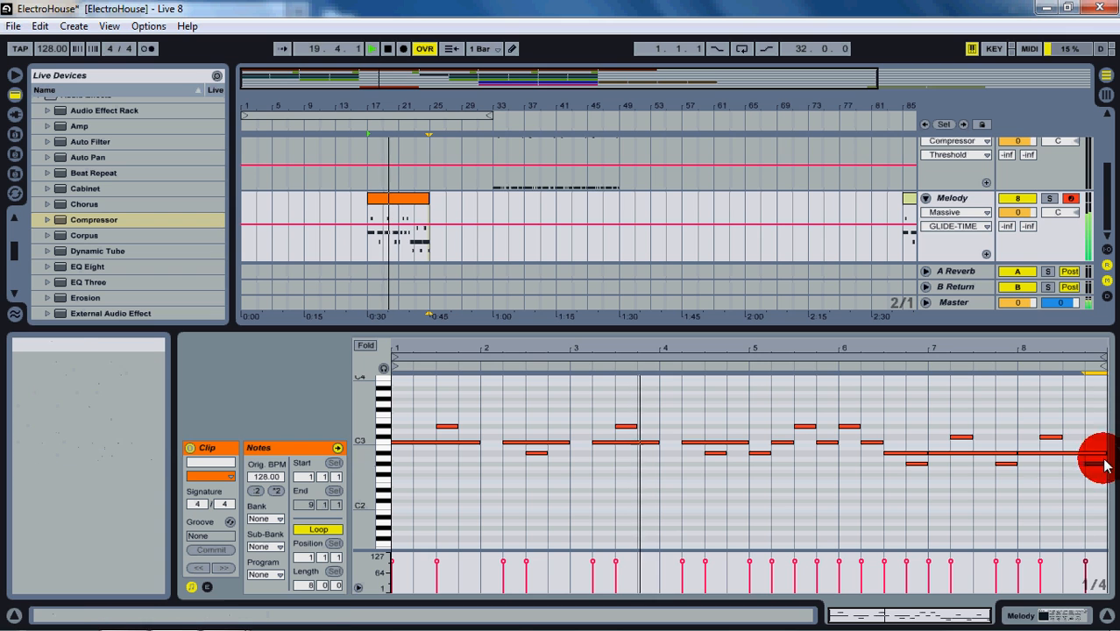
double_click(1076, 426)
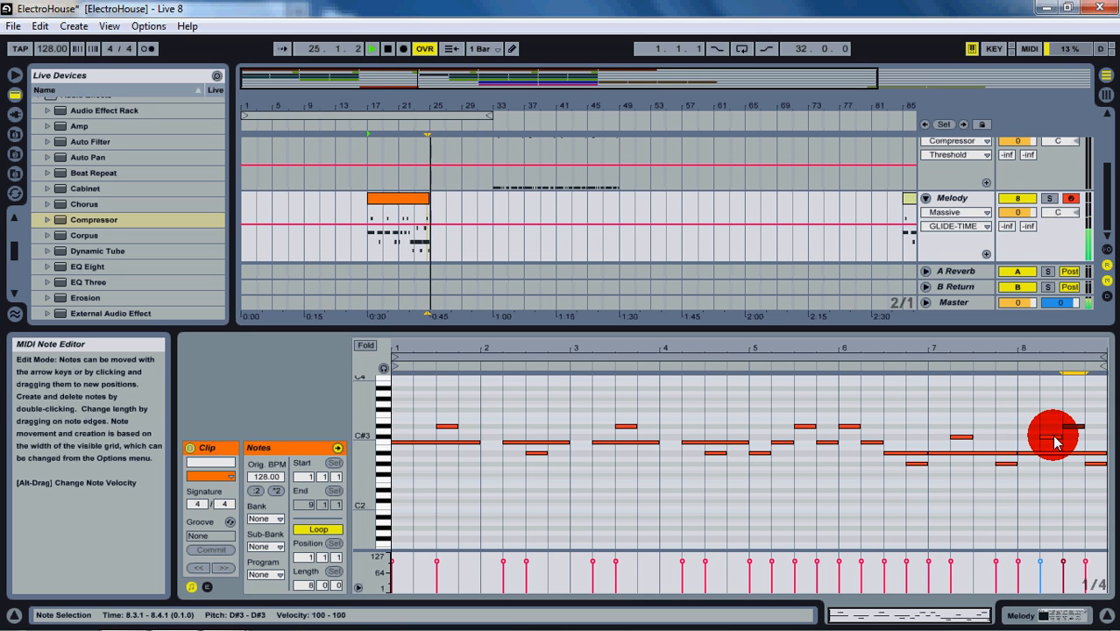
Step: Delete the C#3 at 7.2.1, split bar 7's A#2 into notes at 7.1.1-7.2.1 and 7.3.1-8.1.1, and play the melody
left_click(959, 443)
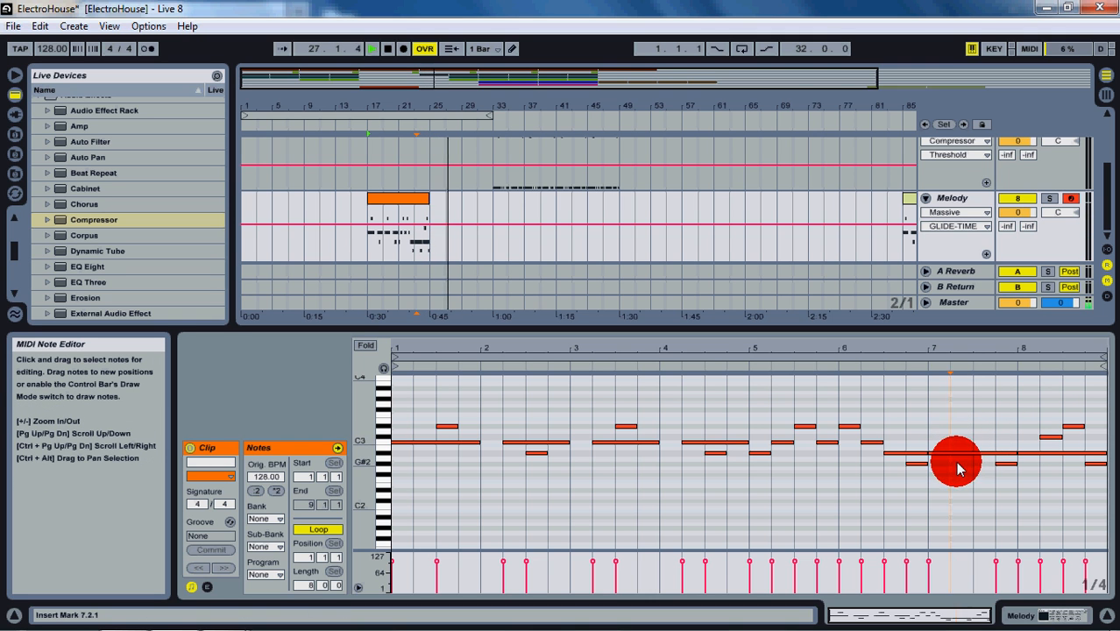
left_click(961, 455)
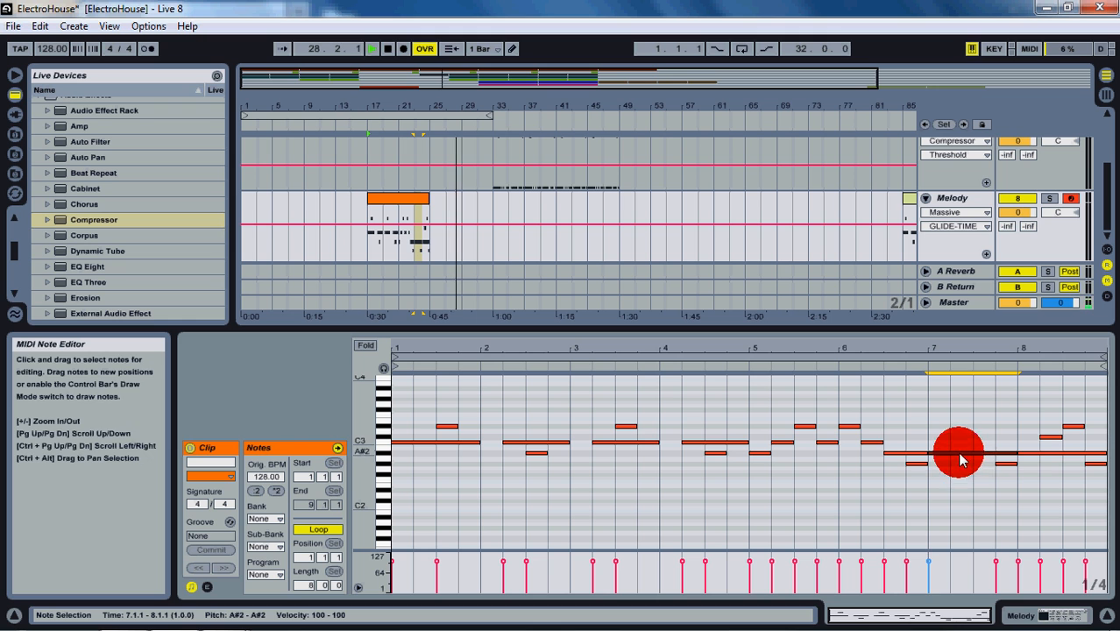
left_click_drag(1019, 454, 965, 453)
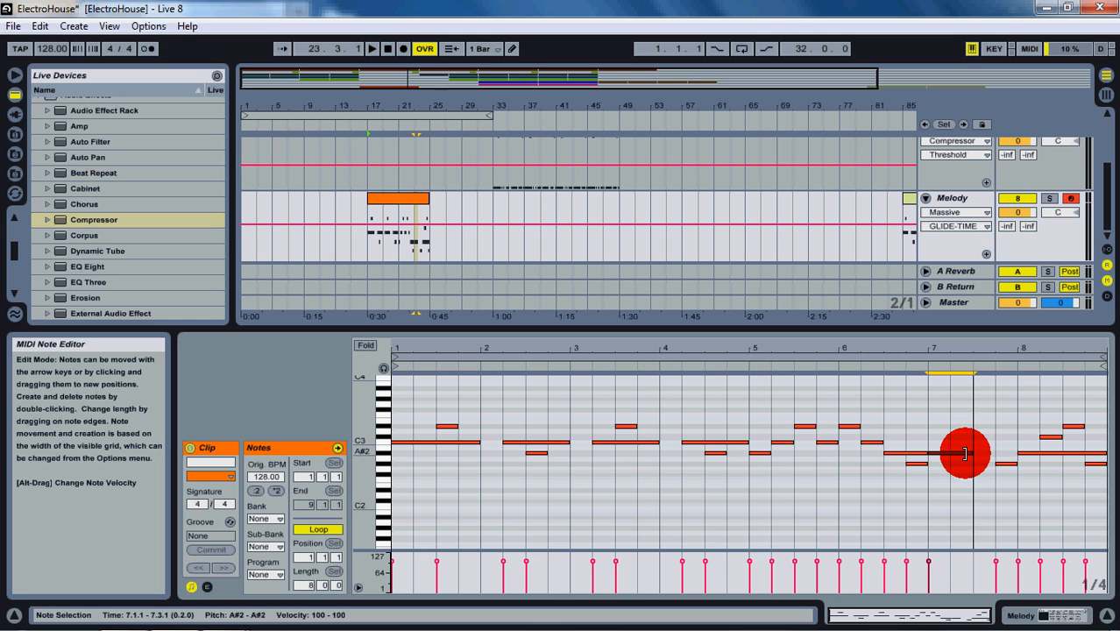
double_click(986, 454)
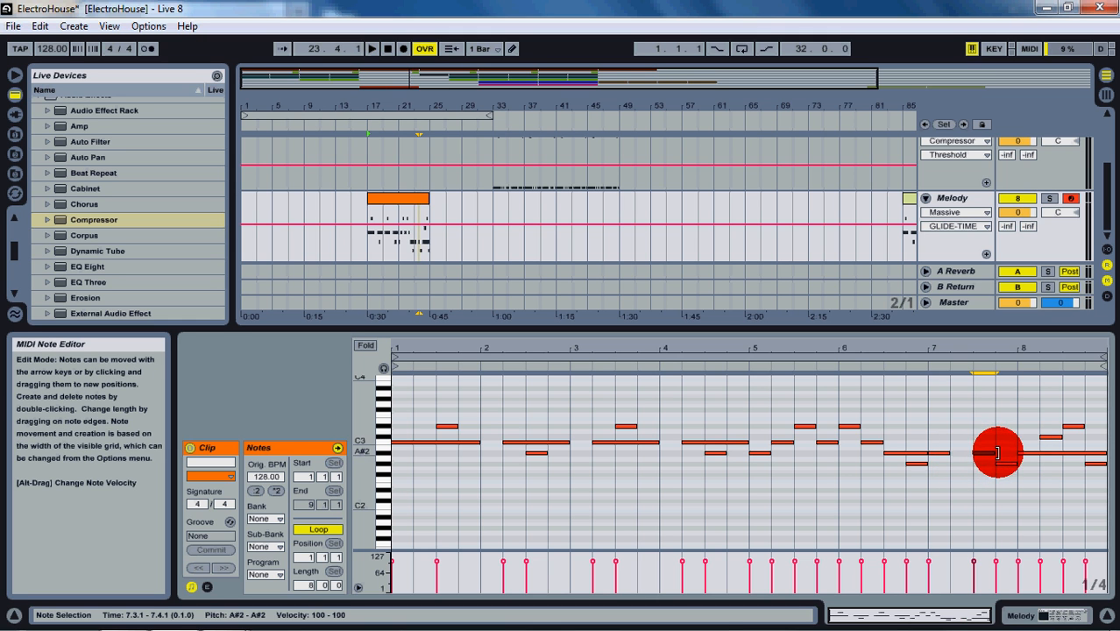
key("space")
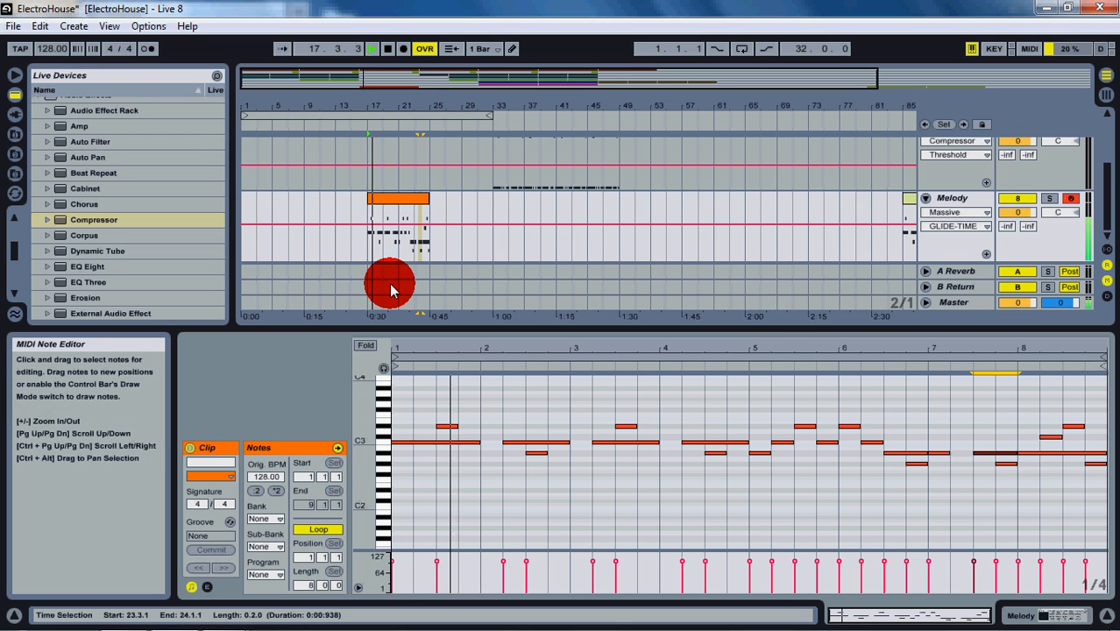
Step: Duplicate the 8-bar melody clip so the copy starts at bar 25, and save the set
left_click_drag(382, 219, 513, 299)
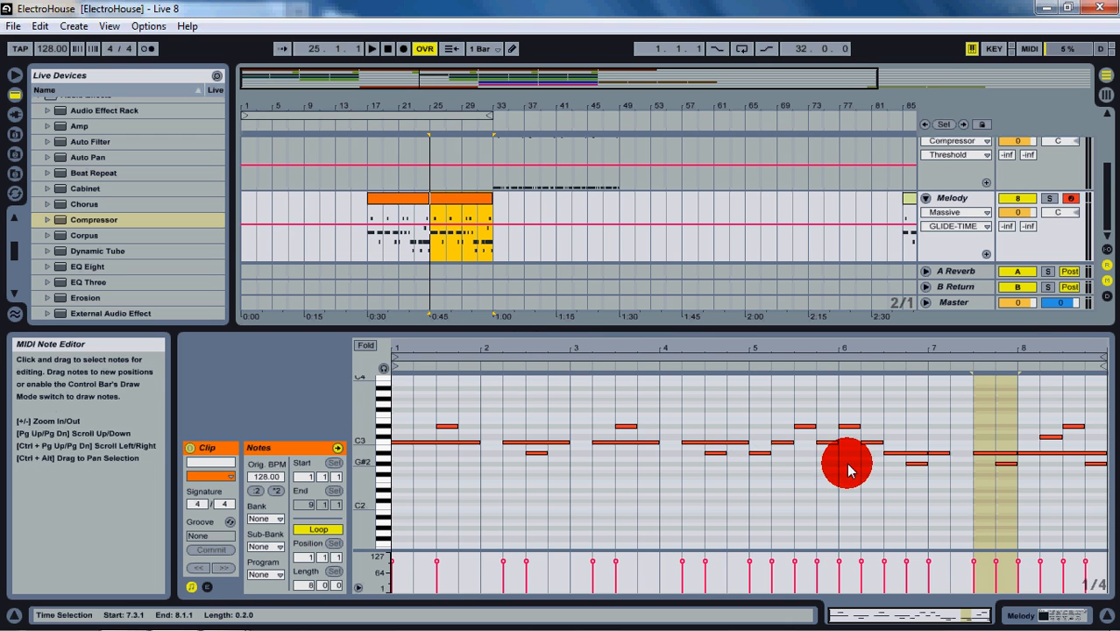
left_click_drag(660, 444, 725, 453)
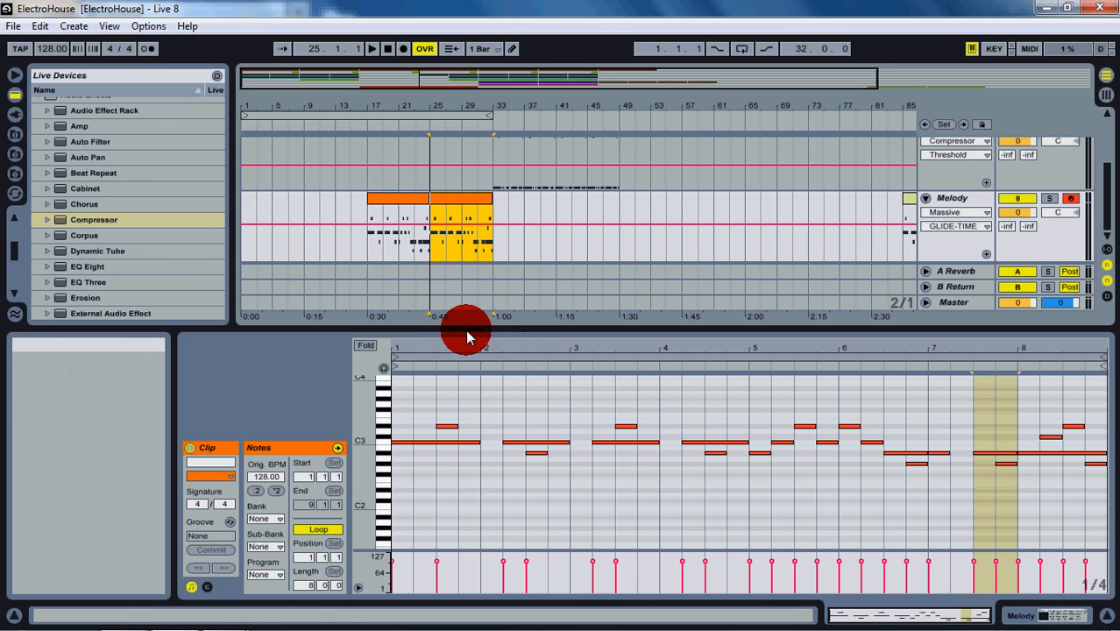
Step: Show the whole arrangement without the note editor and play it from bar 25
double_click(446, 83)
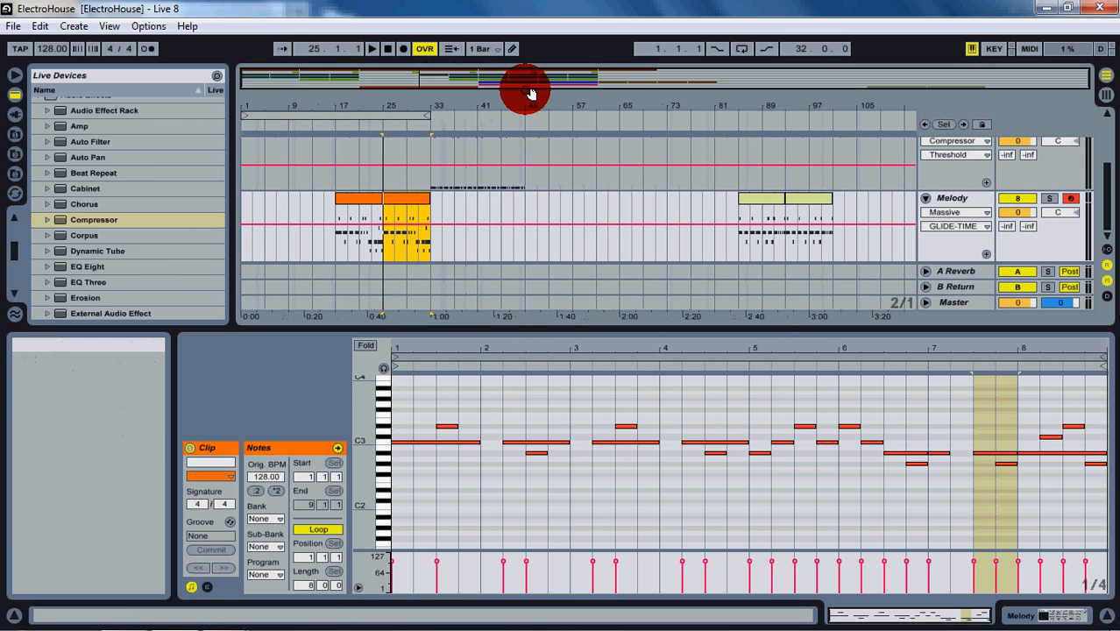
left_click_drag(537, 328, 551, 596)
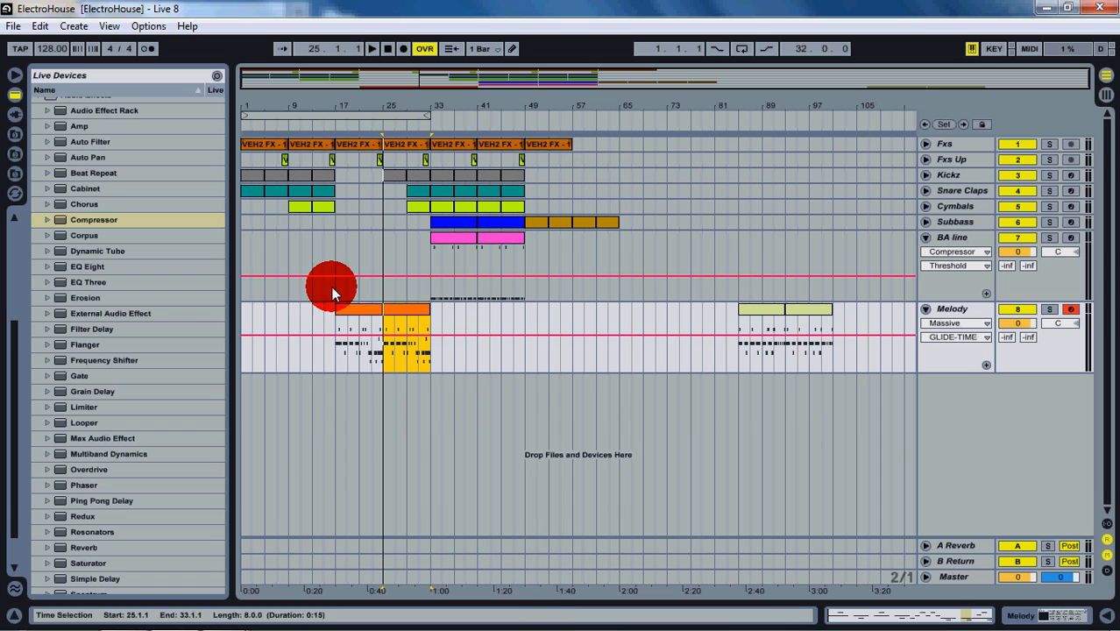
left_click(384, 285)
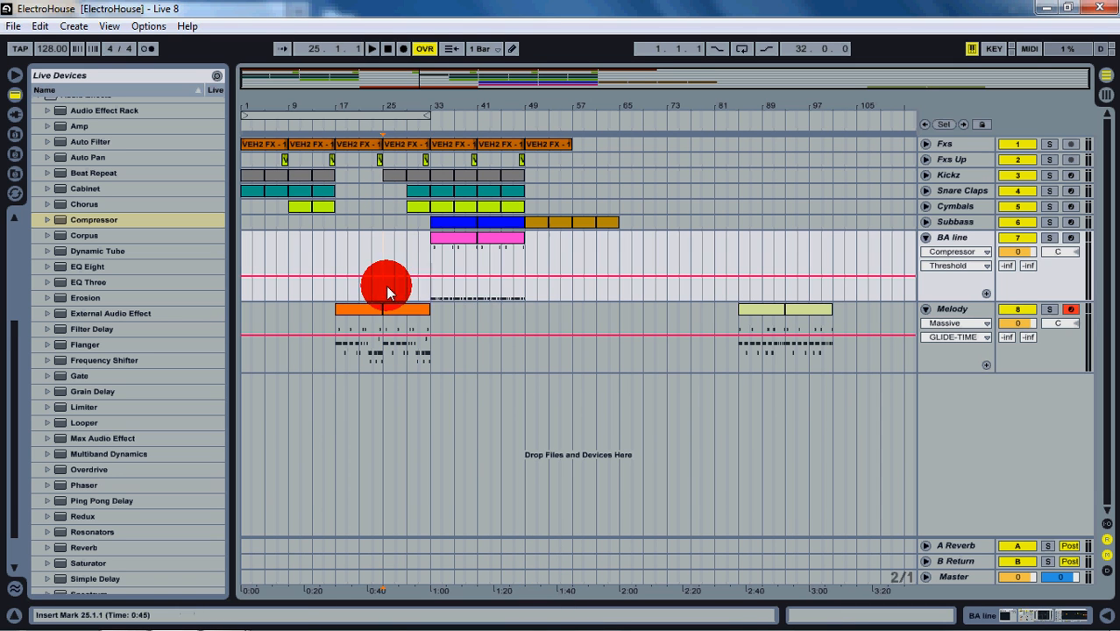
key("space")
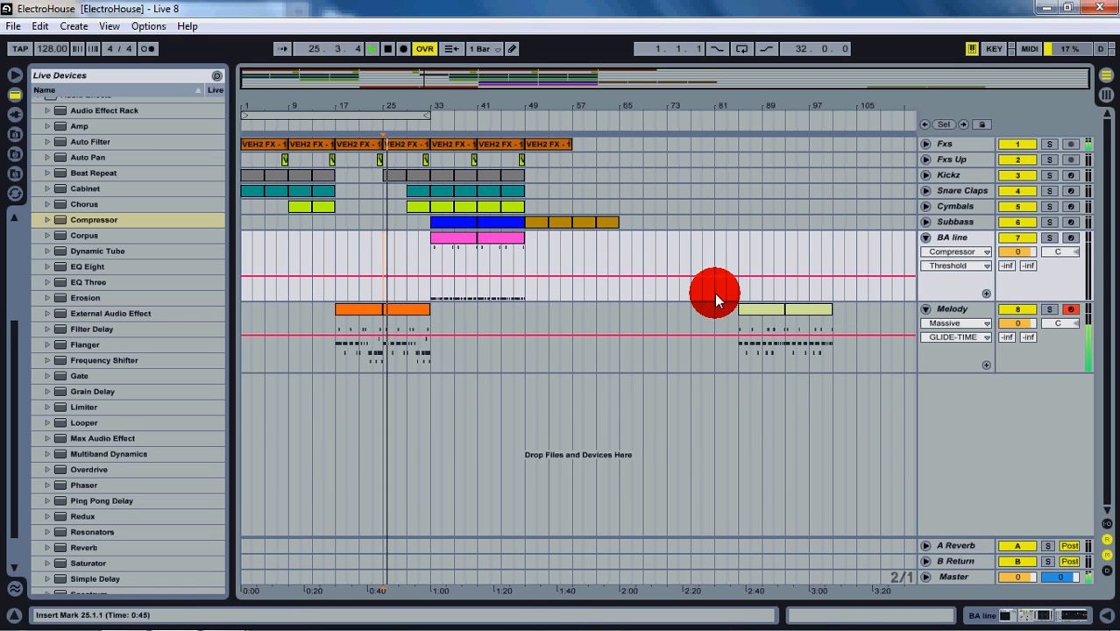
Step: Load a Compressor after Massive on the Melody track and unfold its sidechain controls
double_click(951, 310)
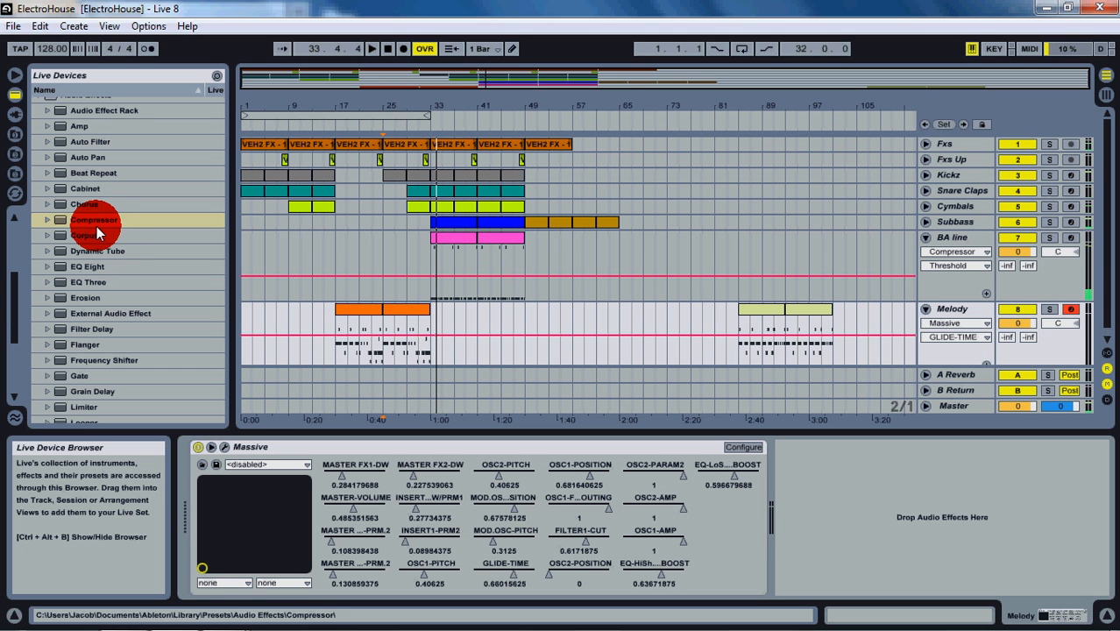
left_click(109, 221)
left_click_drag(90, 225, 859, 484)
left_click(797, 448)
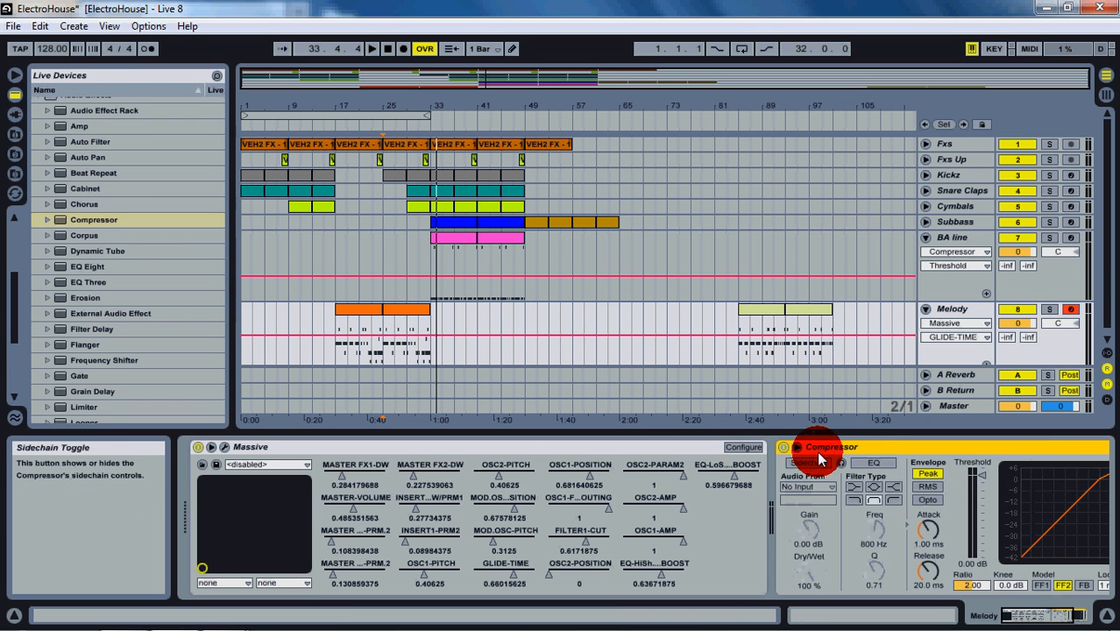
Step: Enable the Compressor's sidechain with Kickz as the audio source, and turn on its sidechain EQ with the bell filter
left_click(861, 463)
left_click(876, 489)
left_click(815, 463)
left_click(818, 489)
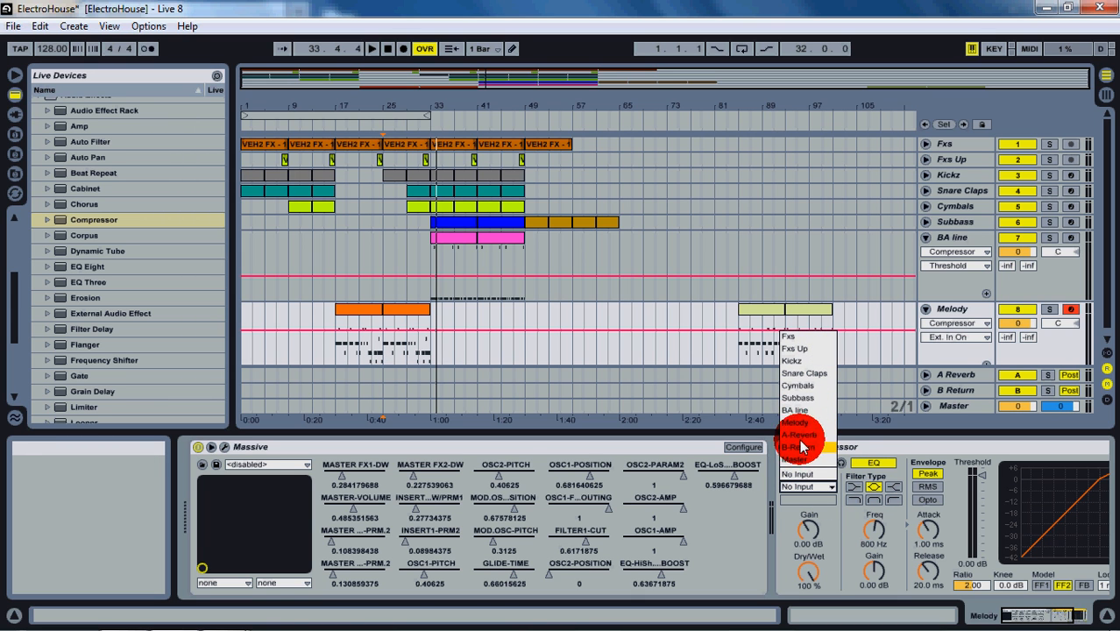
left_click(810, 363)
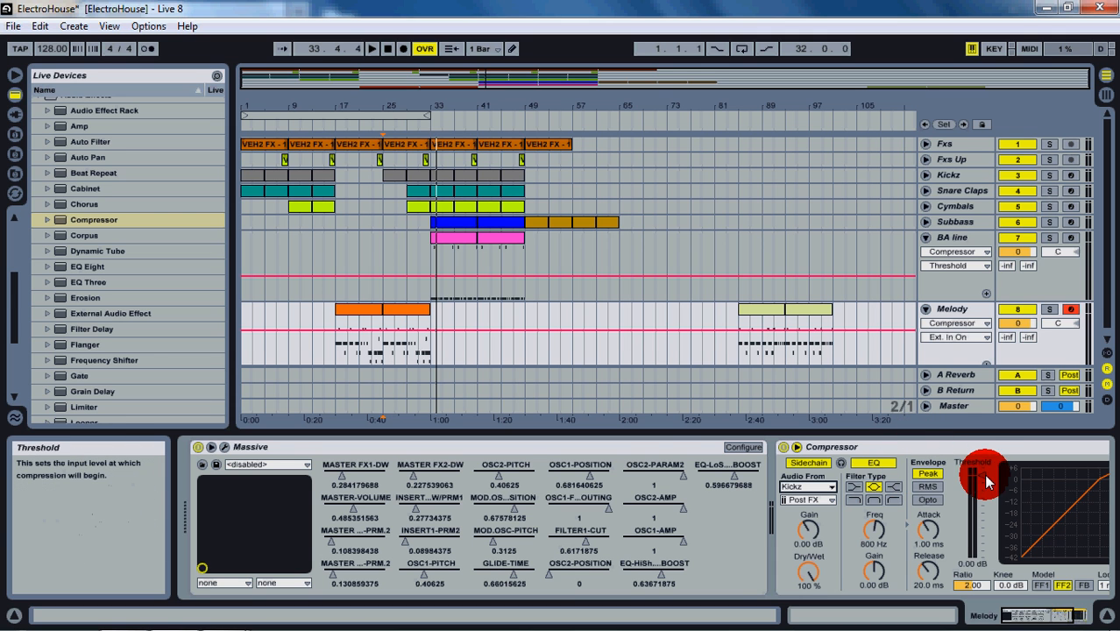
Step: Lower the Compressor's threshold to -33.2 dB and play the arrangement from bar 25
left_click(1043, 615)
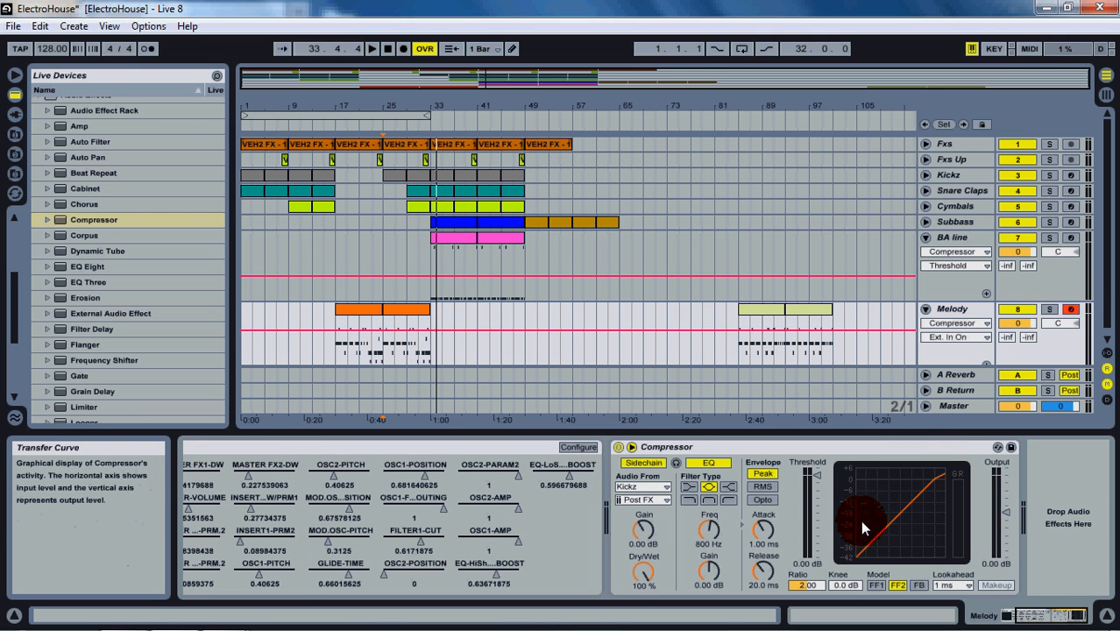
left_click_drag(812, 475, 863, 535)
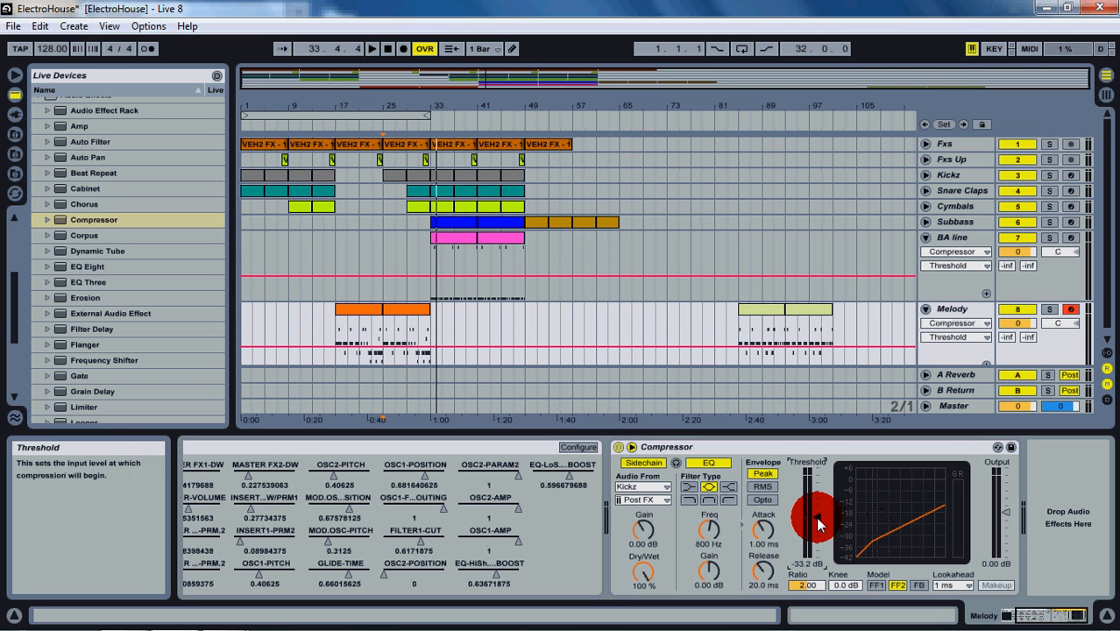
left_click(383, 333)
key("space")
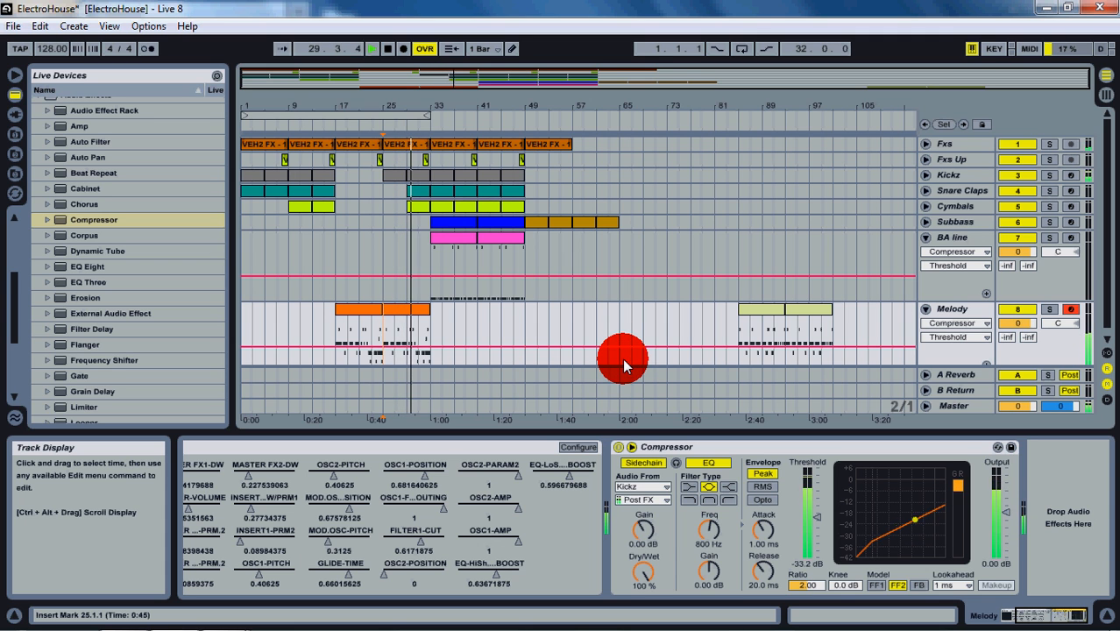
Step: In the second melody clip, add a one-beat C#3 at 7.2.1 and extend the A#2 at 7.1.1 to 7.3.1
double_click(417, 310)
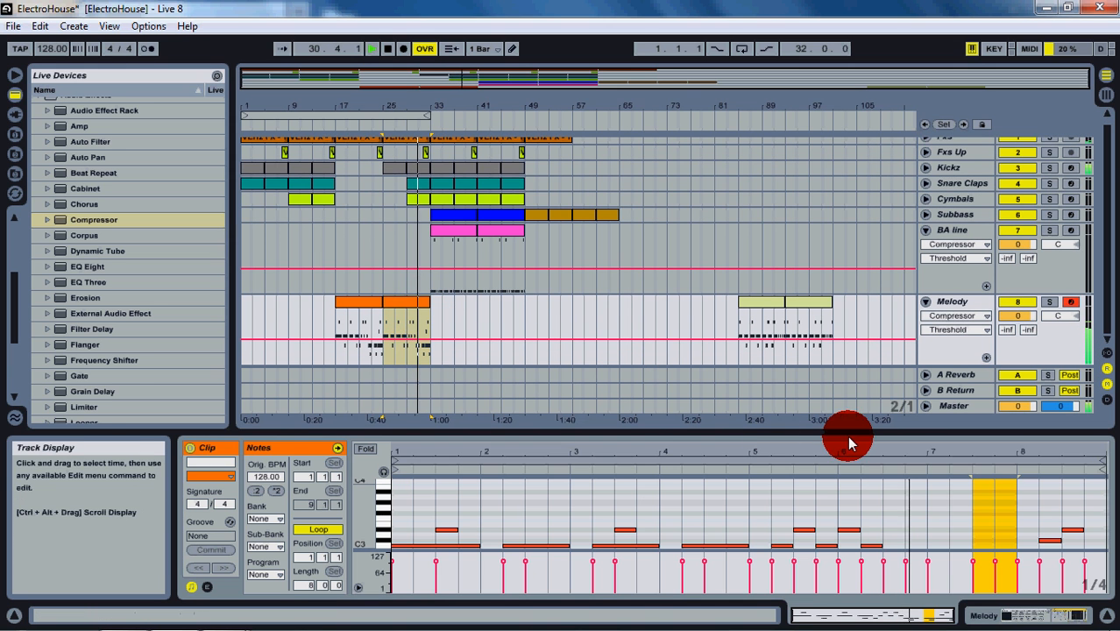
left_click_drag(850, 430, 850, 326)
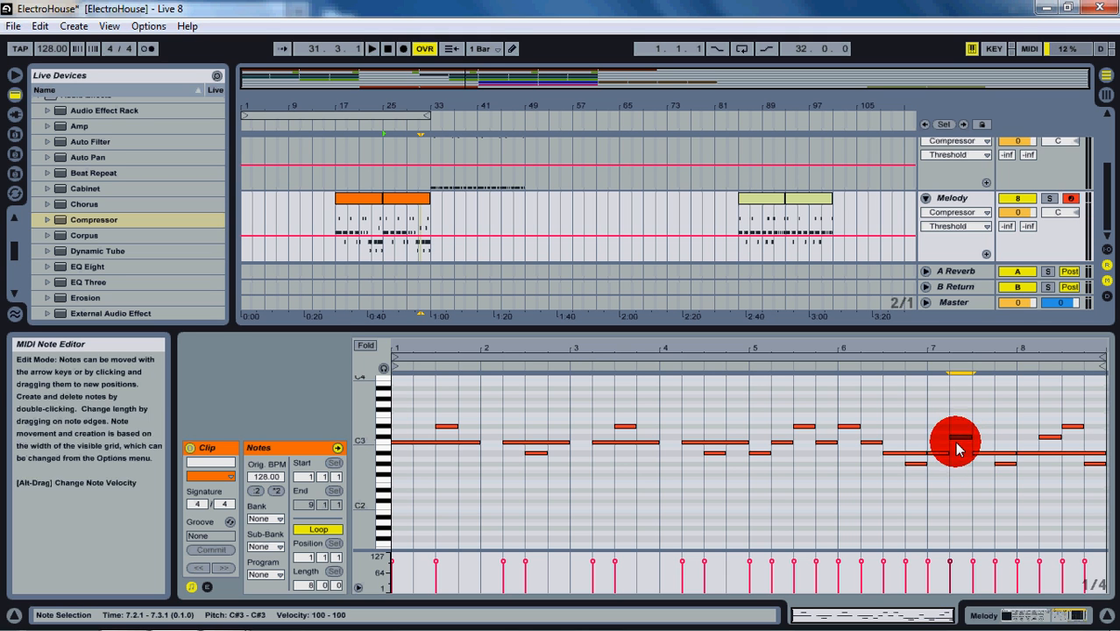
left_click(940, 453)
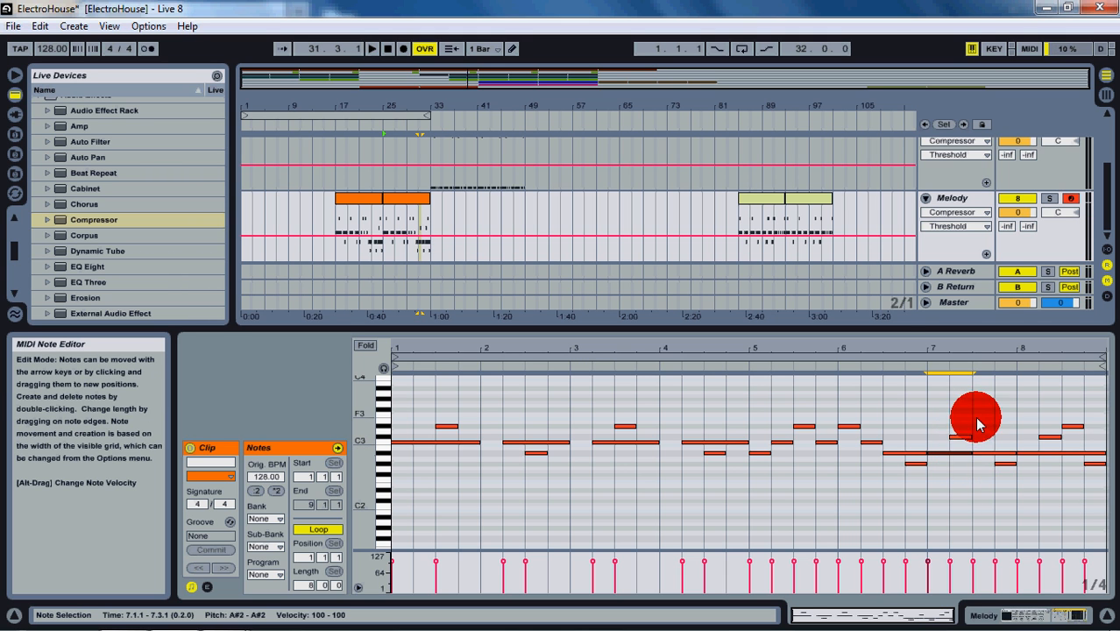
Step: Return to the Melody track's devices and set the Compressor's threshold to -28.0 dB
left_click_drag(895, 322, 887, 618)
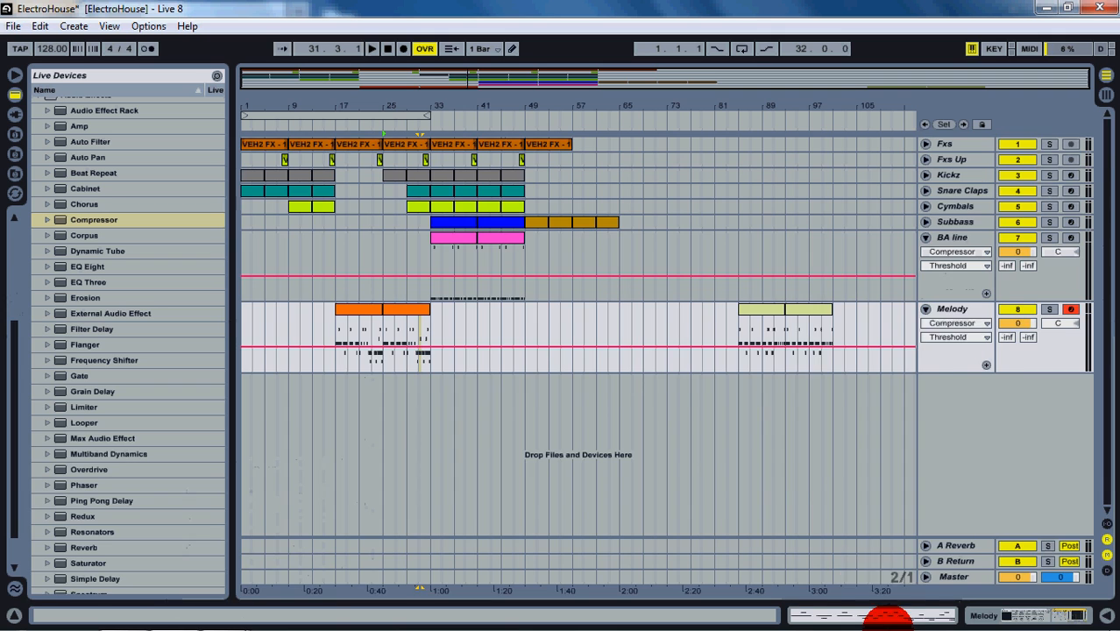
double_click(957, 314)
left_click_drag(815, 522, 816, 520)
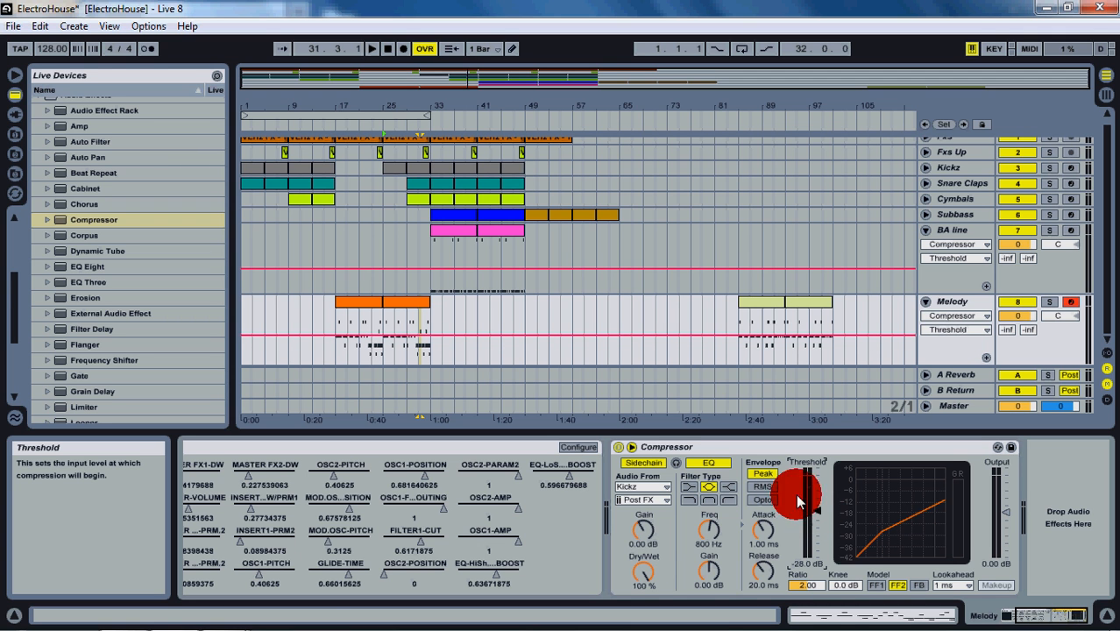
Step: Play the arrangement from bar 25 and save the set
left_click(383, 333)
key("space")
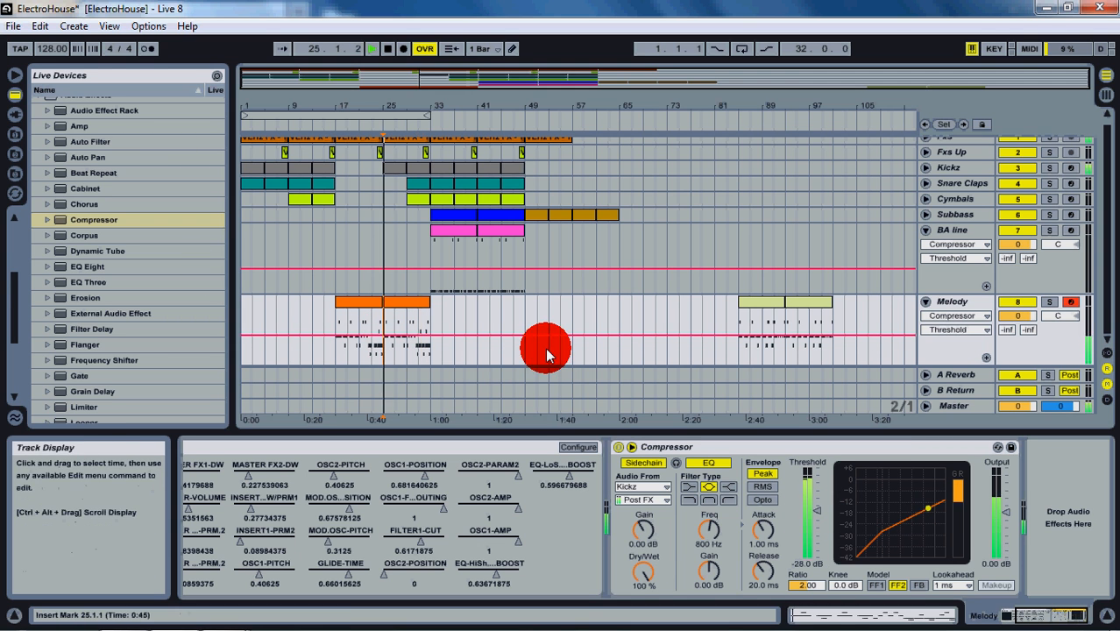
left_click_drag(580, 430, 582, 481)
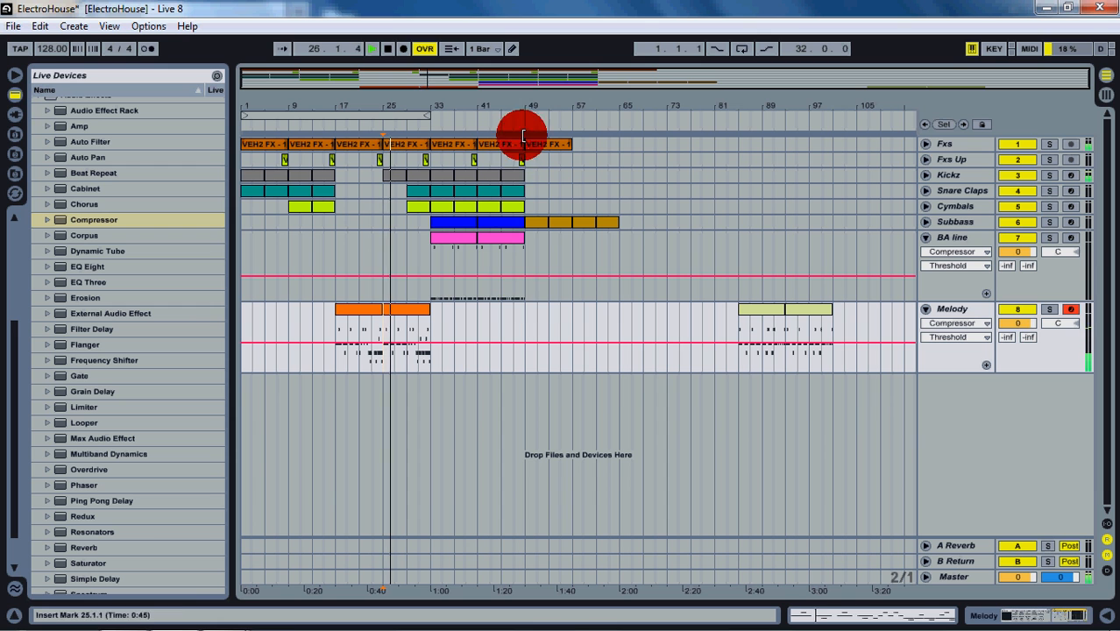
key("ctrl+s")
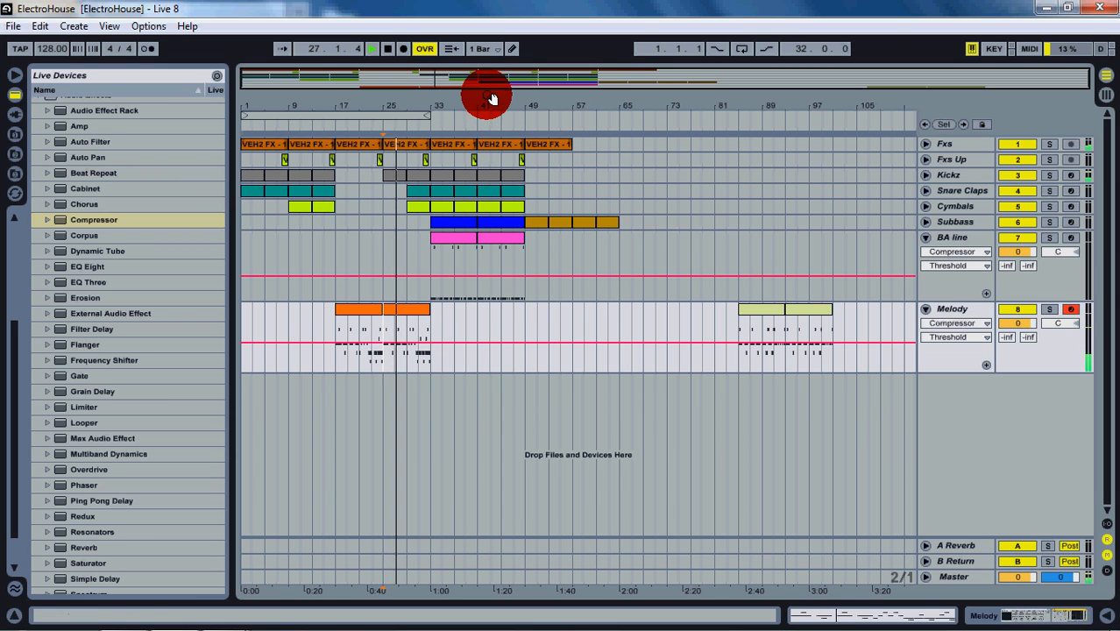
Step: Move the two Melody clips from bars 85–101 to bar 17, replacing the clips there, and play from bar 17
left_click(926, 308)
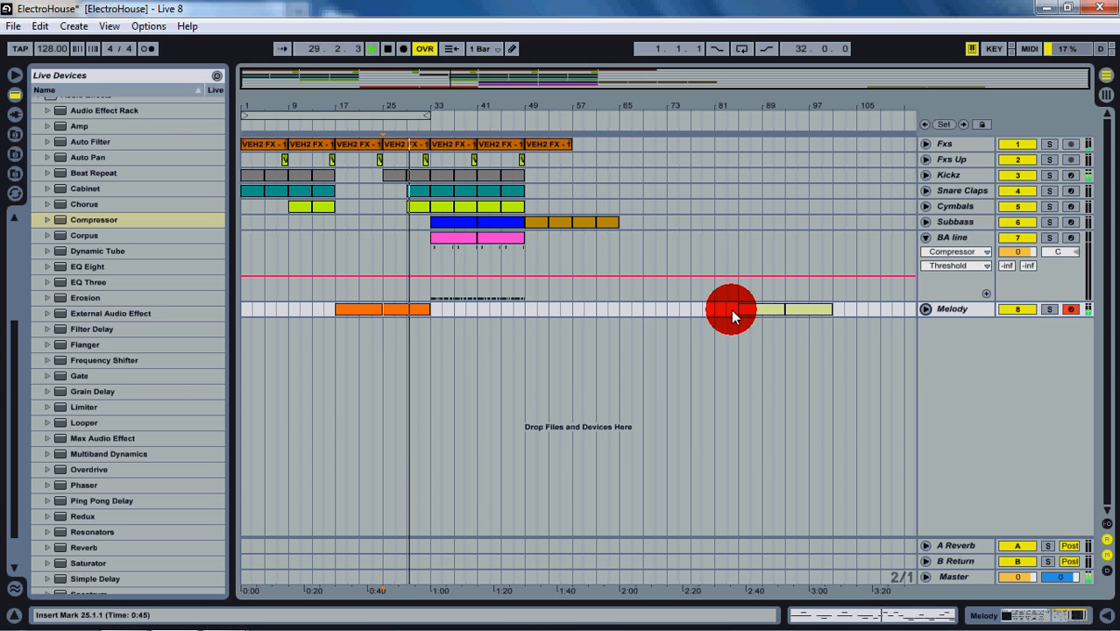
left_click_drag(733, 314, 834, 325)
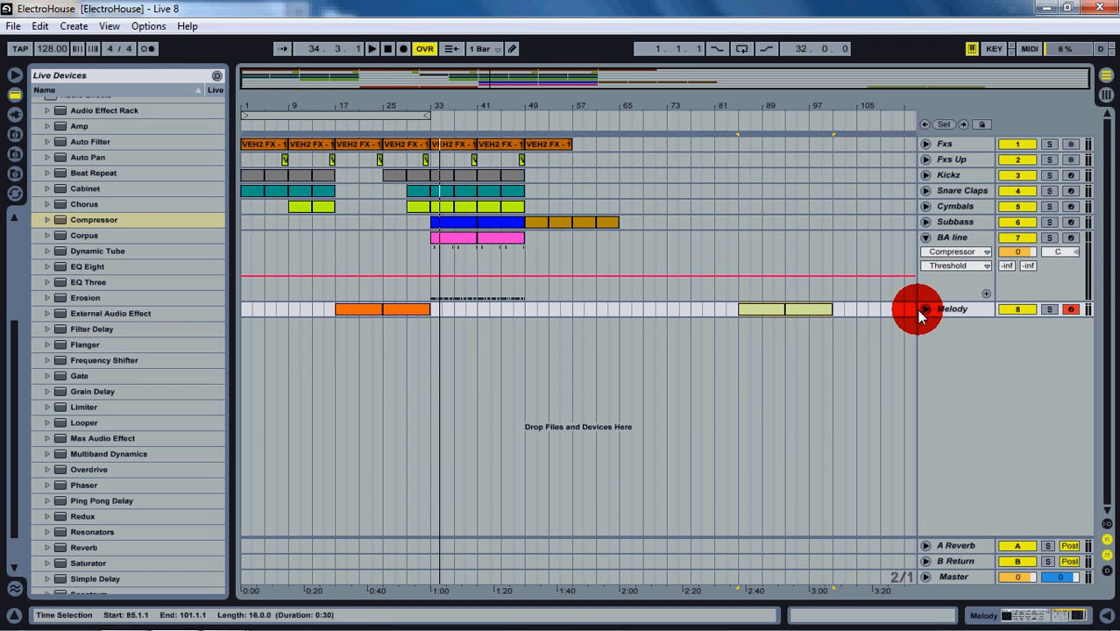
left_click(925, 311)
left_click_drag(734, 350, 408, 316)
left_click(333, 328)
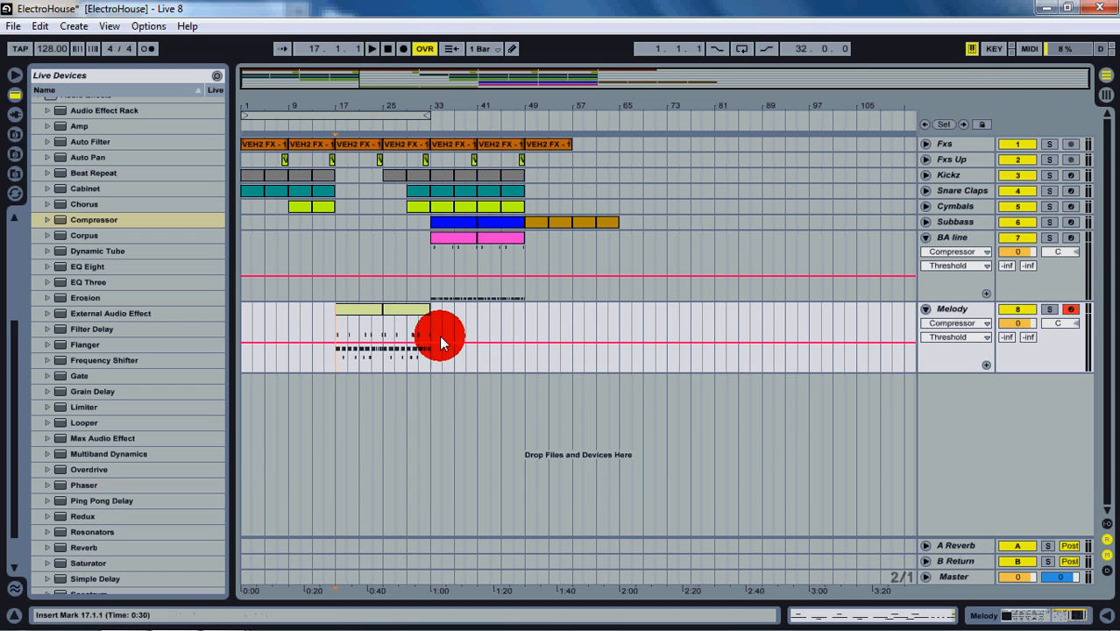
key("space")
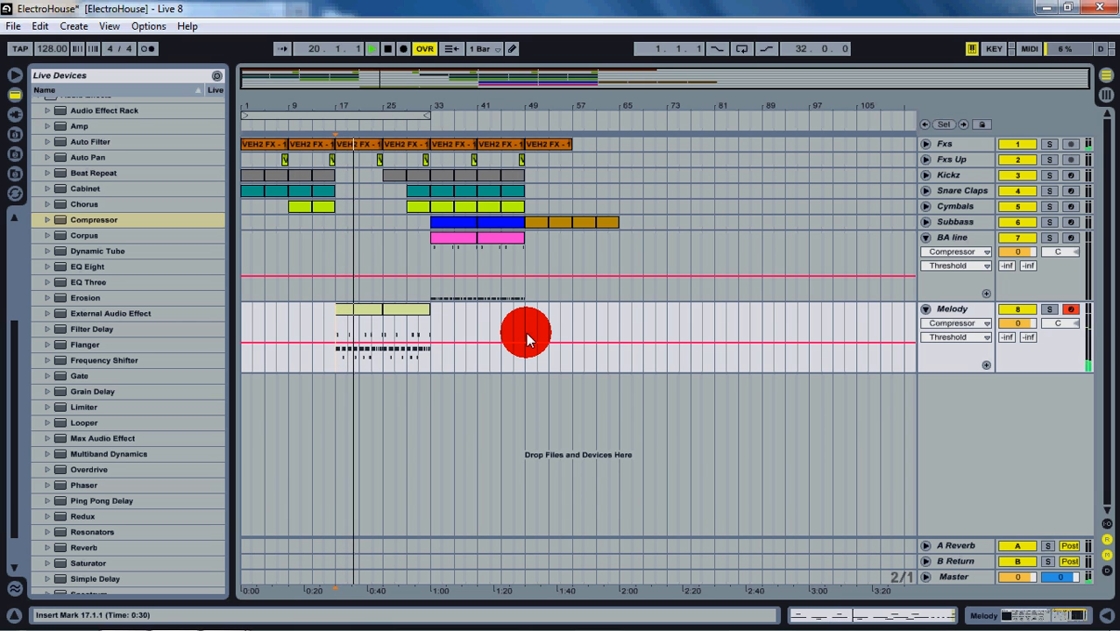
Step: Review the notes of the Melody clip at bar 17 and save the set
double_click(938, 309)
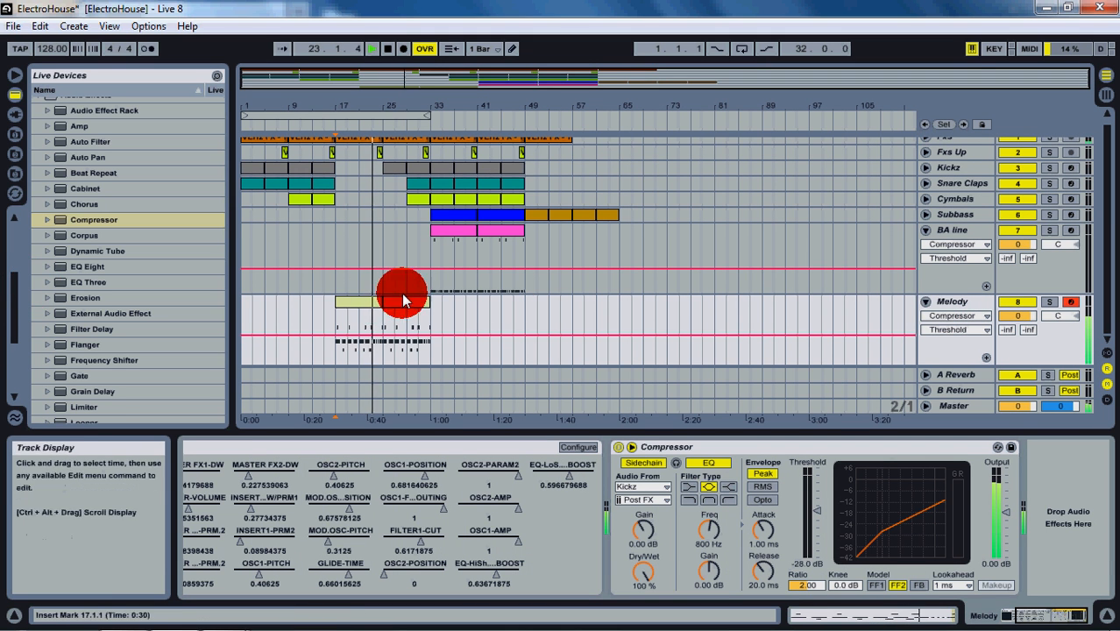
left_click(345, 303)
left_click_drag(692, 448, 704, 497)
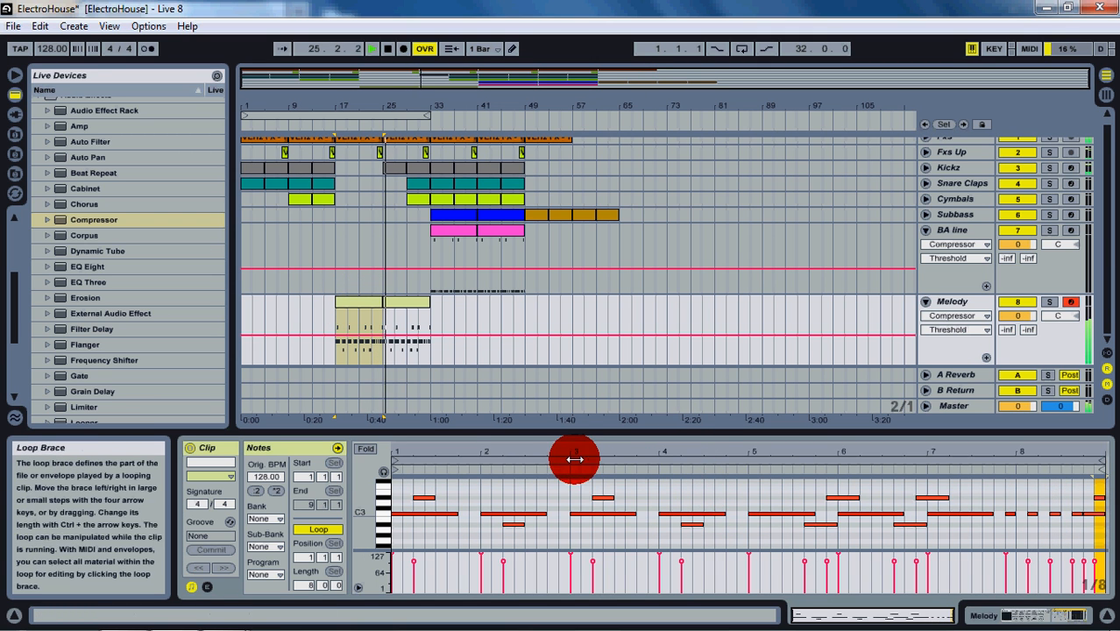
left_click_drag(569, 431, 555, 571)
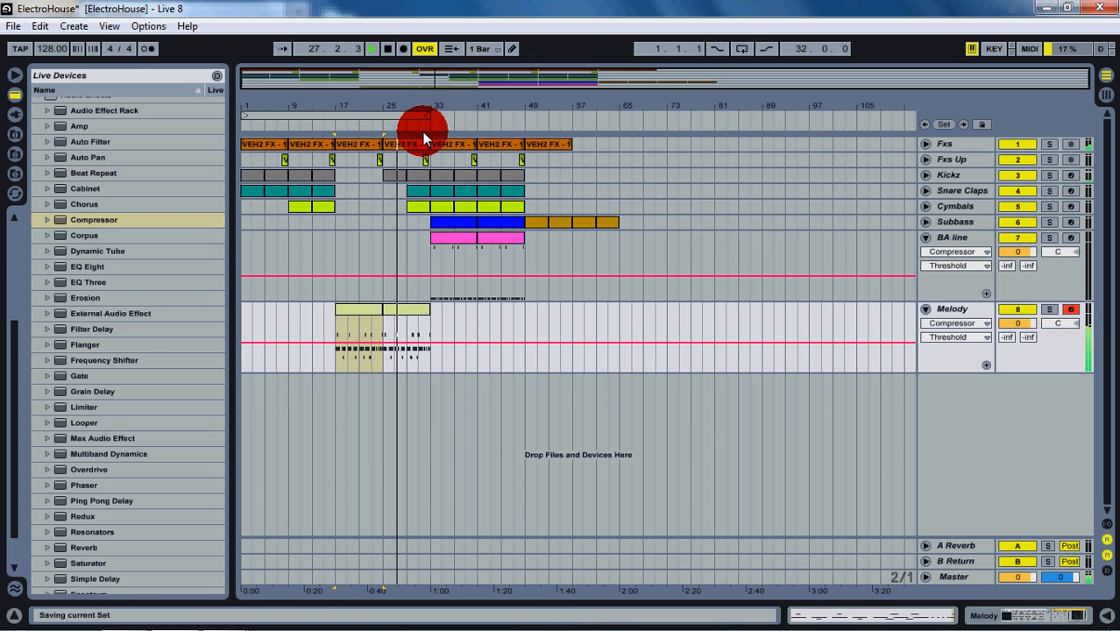
left_click(320, 209)
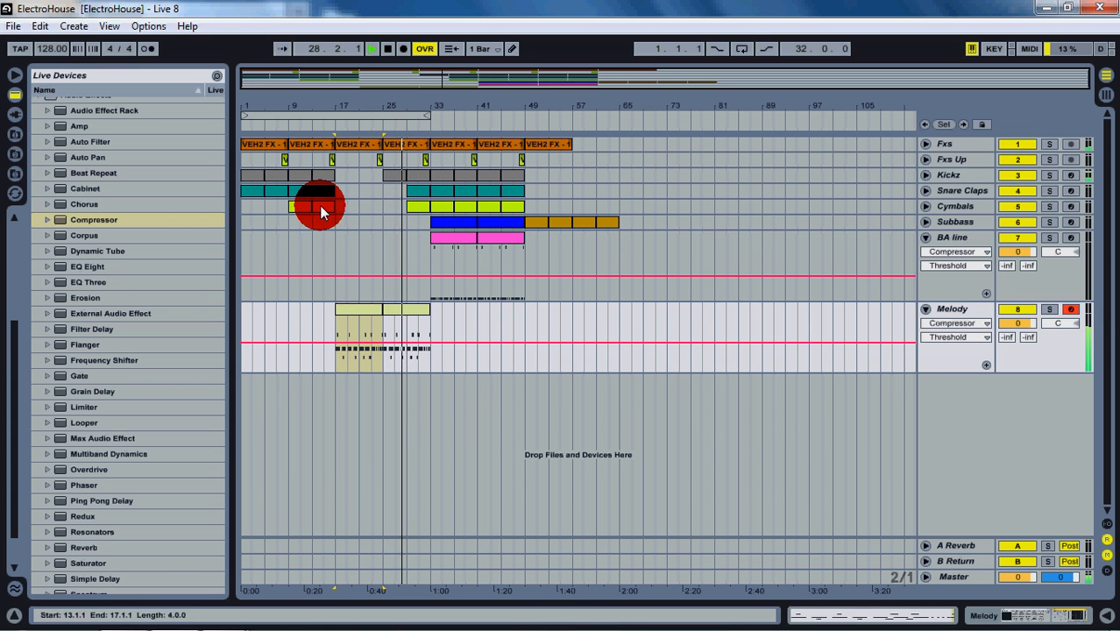
Step: Add an EQ Eight after the Compressor on the Melody track
double_click(946, 308)
left_click(77, 215)
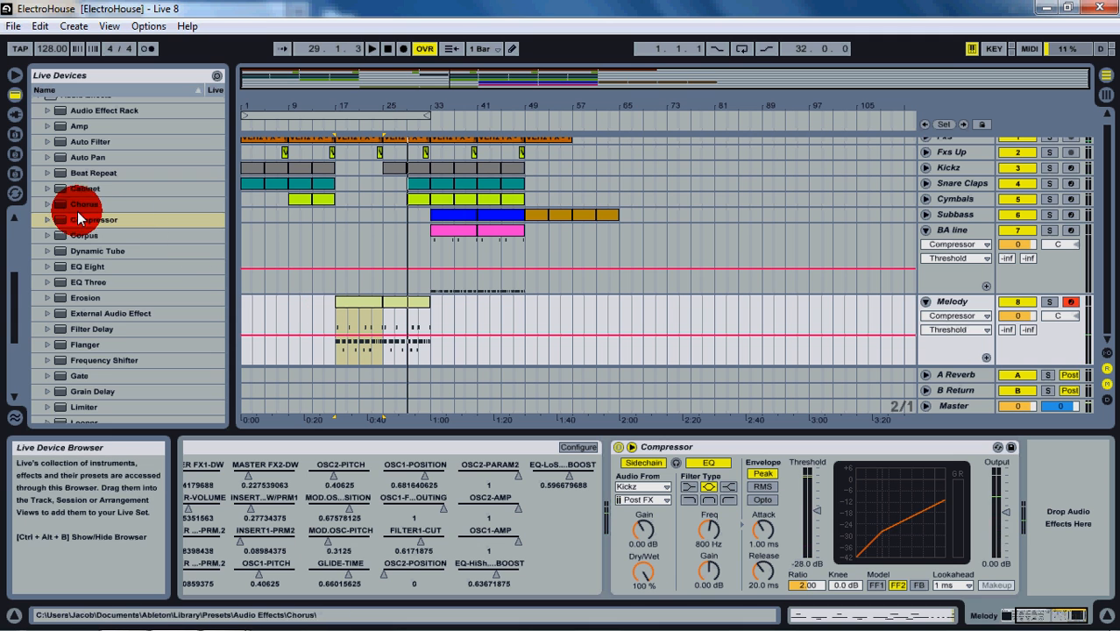
scroll(95, 340, "down", 3)
scroll(81, 320, "down", 2)
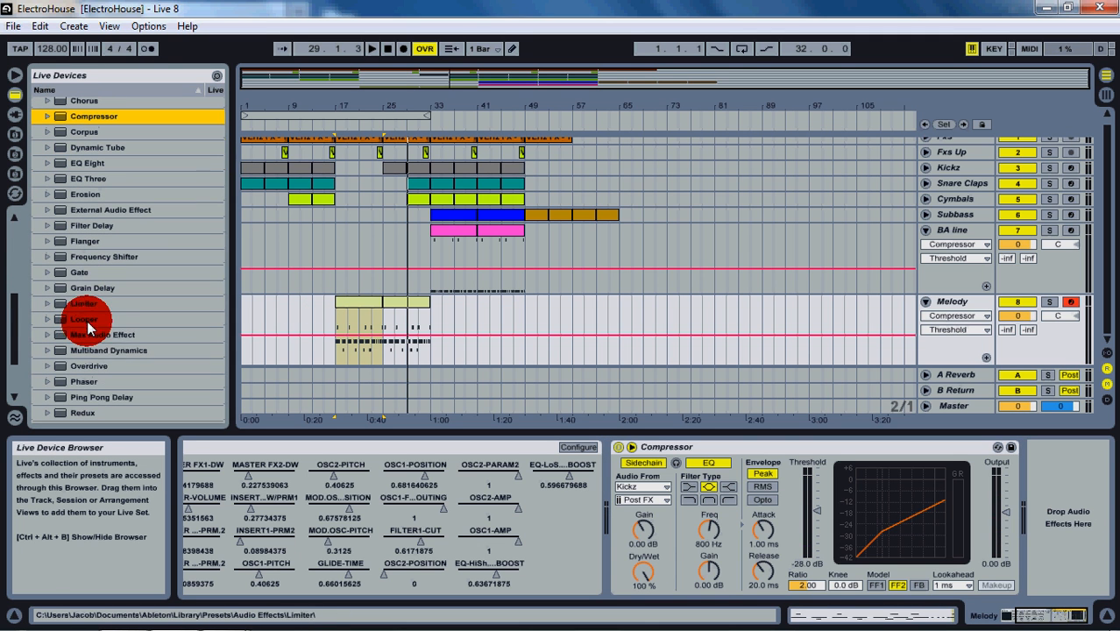
scroll(82, 321, "down", 2)
scroll(85, 332, "up", 5)
scroll(96, 315, "up", 2)
left_click_drag(87, 326, 1084, 482)
Step: While playing the melody, boost EQ Eight band 3 to 1.72 dB at 1.08 kHz and band 1 to 2.21 dB at 99.7 Hz
key("space")
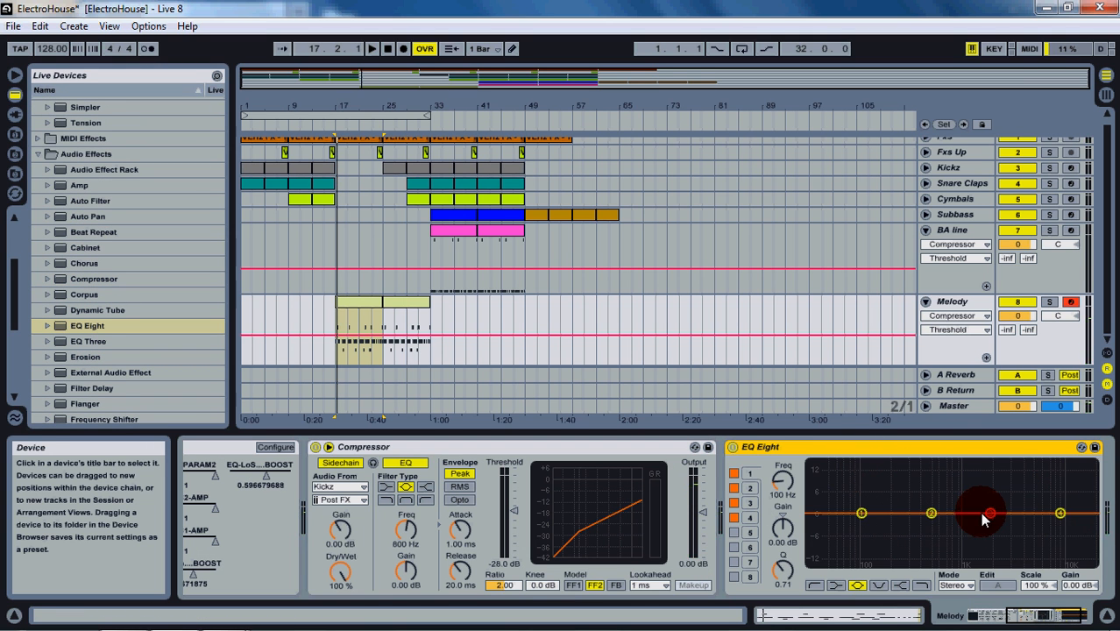
mouse_move(990, 515)
left_mouse_down()
mouse_move(1027, 483)
mouse_move(921, 461)
mouse_move(856, 462)
mouse_move(824, 484)
mouse_move(939, 473)
mouse_move(922, 469)
mouse_move(937, 497)
mouse_move(1011, 501)
mouse_move(1012, 513)
mouse_move(969, 513)
left_mouse_up()
key("space")
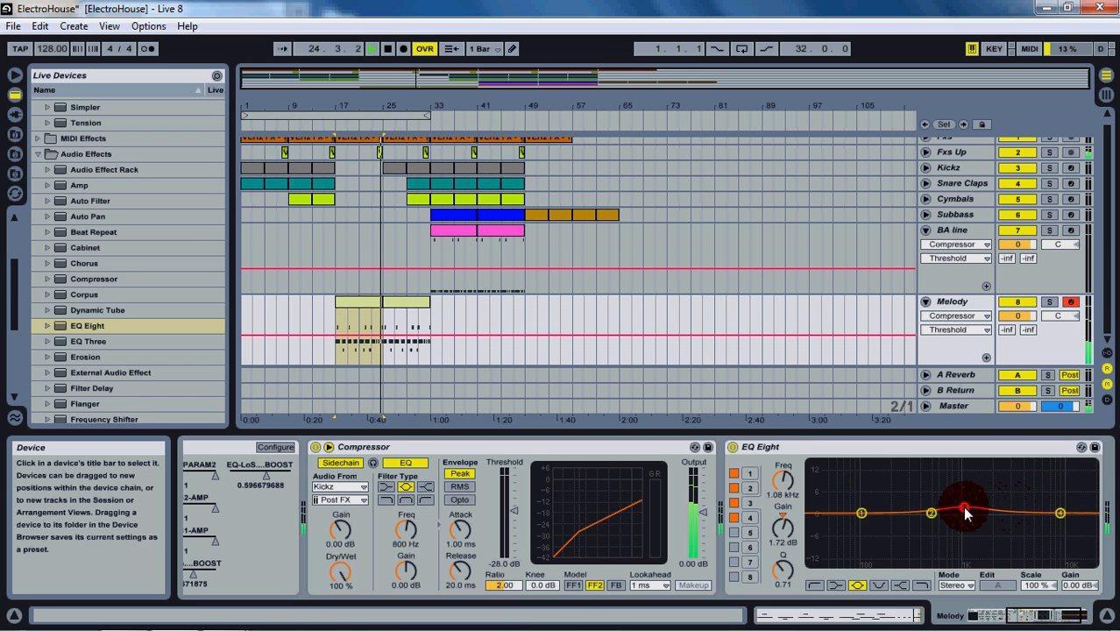
left_click_drag(862, 513, 862, 507)
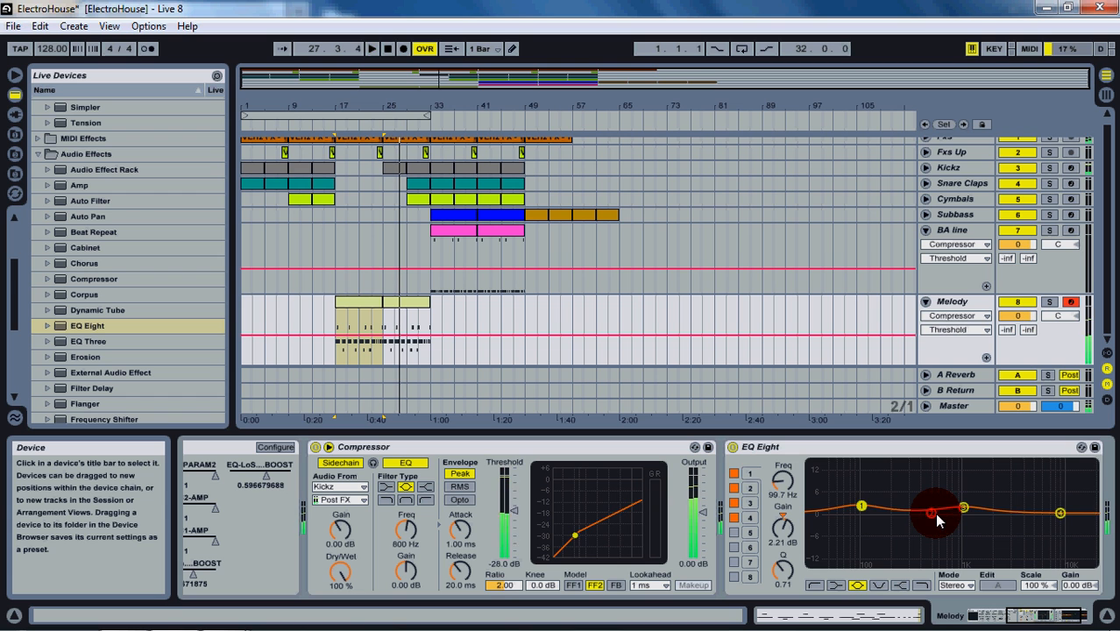
Step: Place the insert mark at 33.1.1 and fold the Melody and BA line tracks
left_click(438, 353)
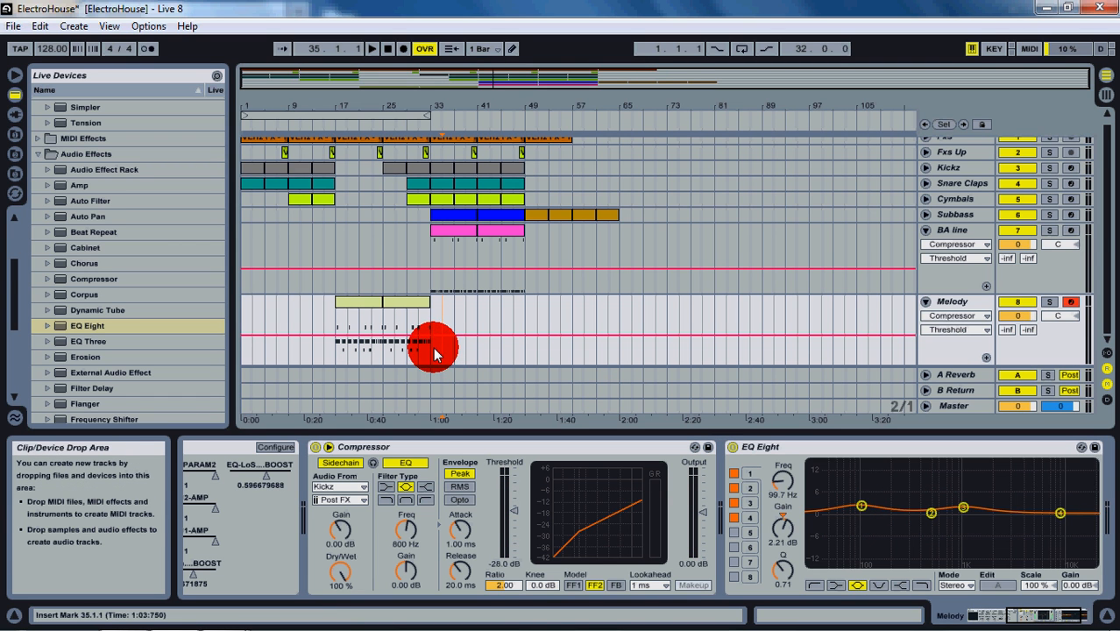
left_click(436, 352)
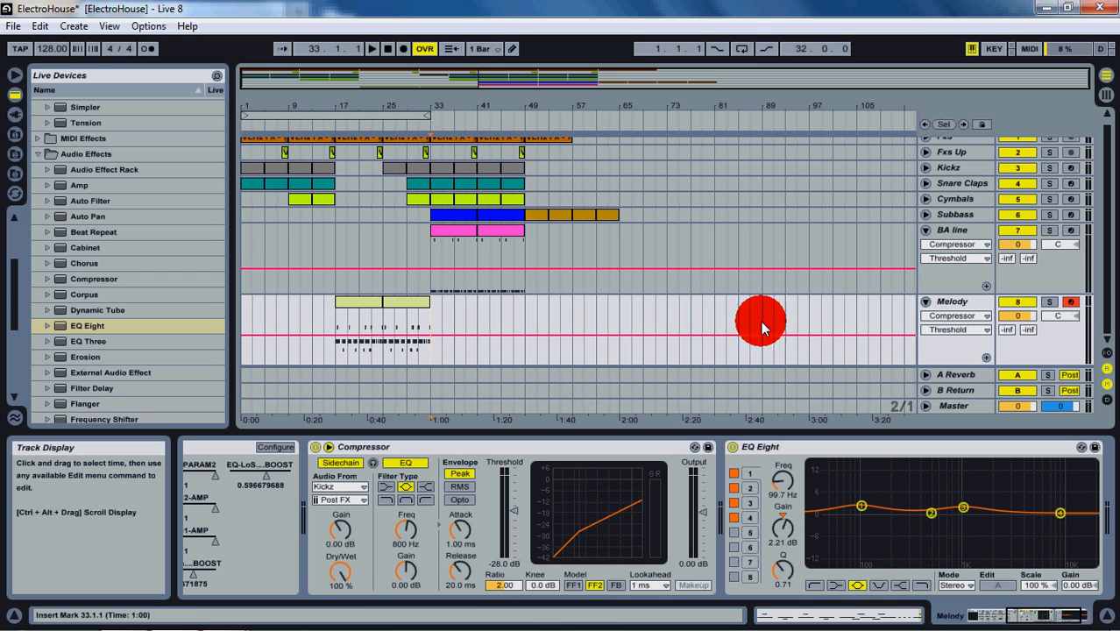
left_click(925, 302)
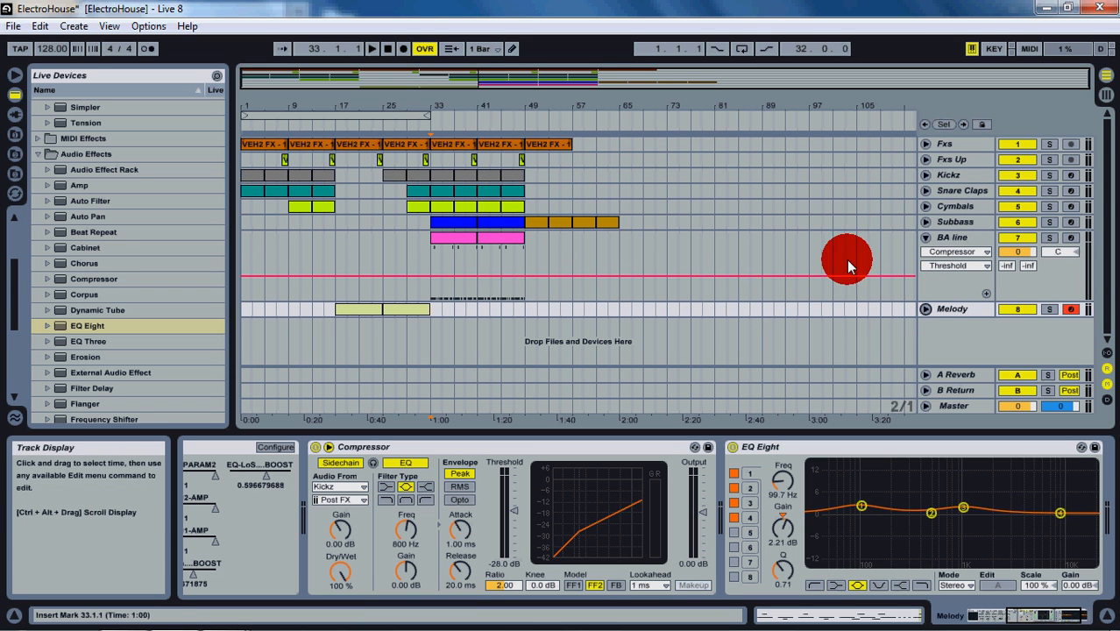
left_click(927, 239)
left_click(529, 227)
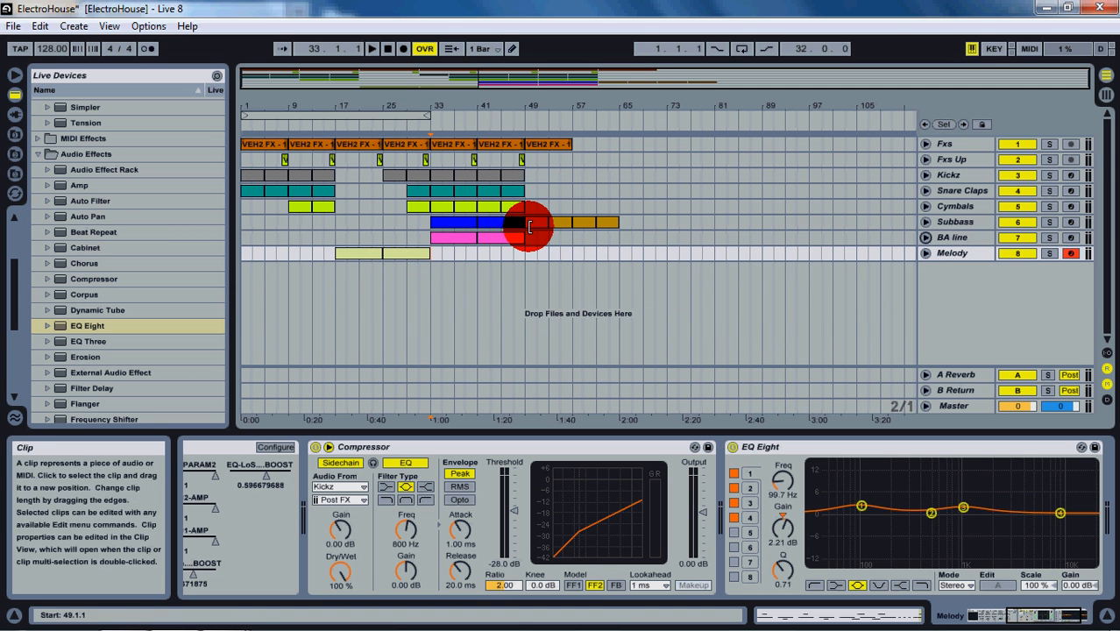
left_click_drag(468, 79, 472, 82)
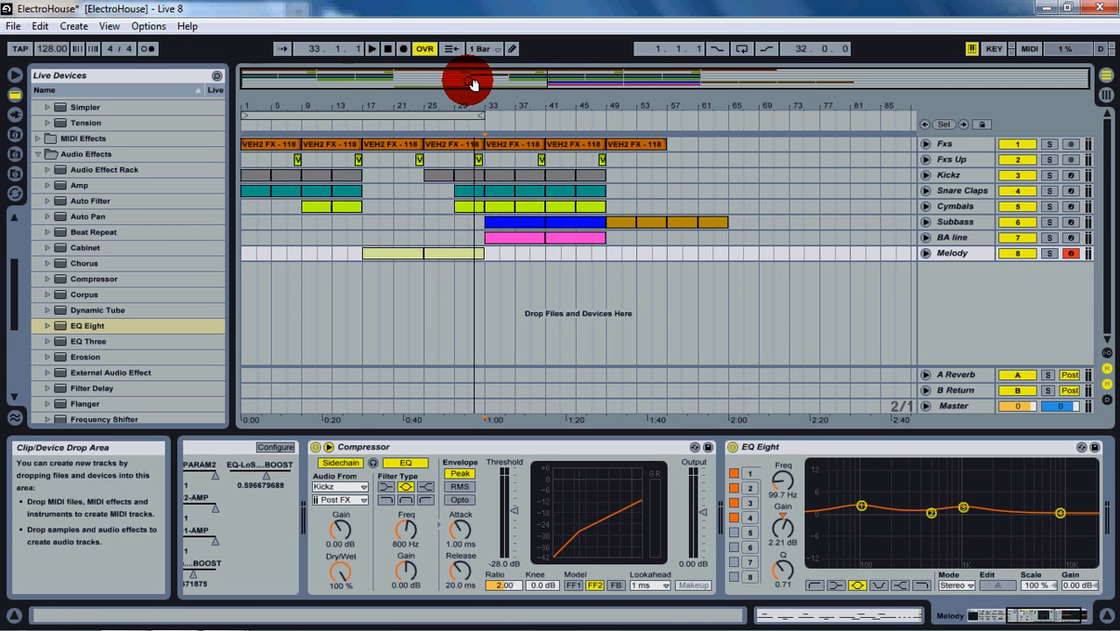
Step: Duplicate the Subbass track and rename the copy Subbass Glide
left_click(954, 222)
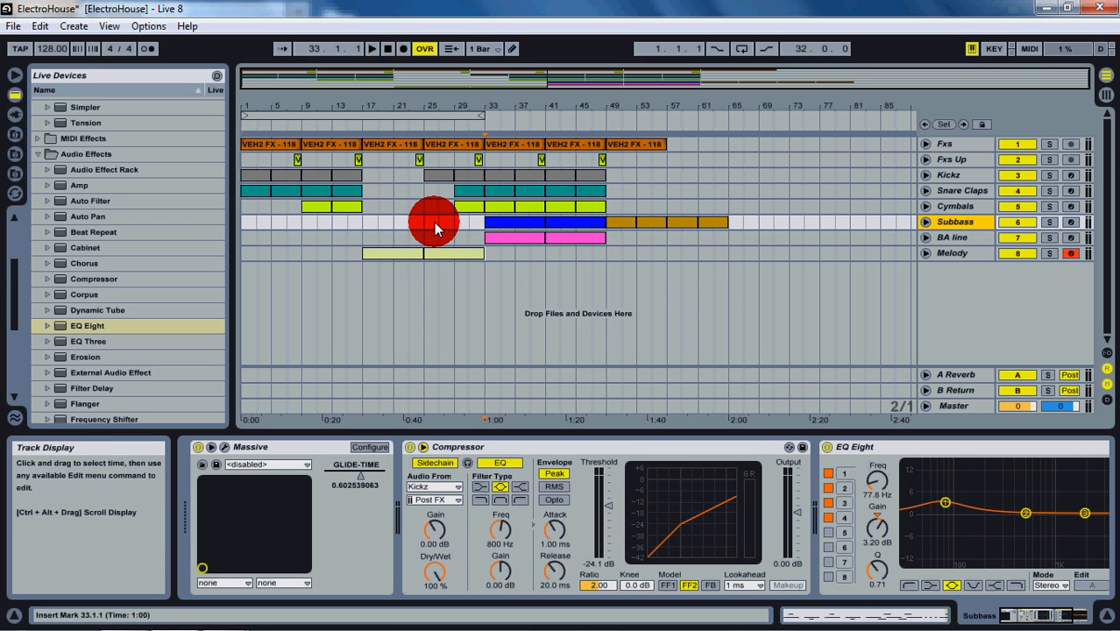
left_click(472, 174)
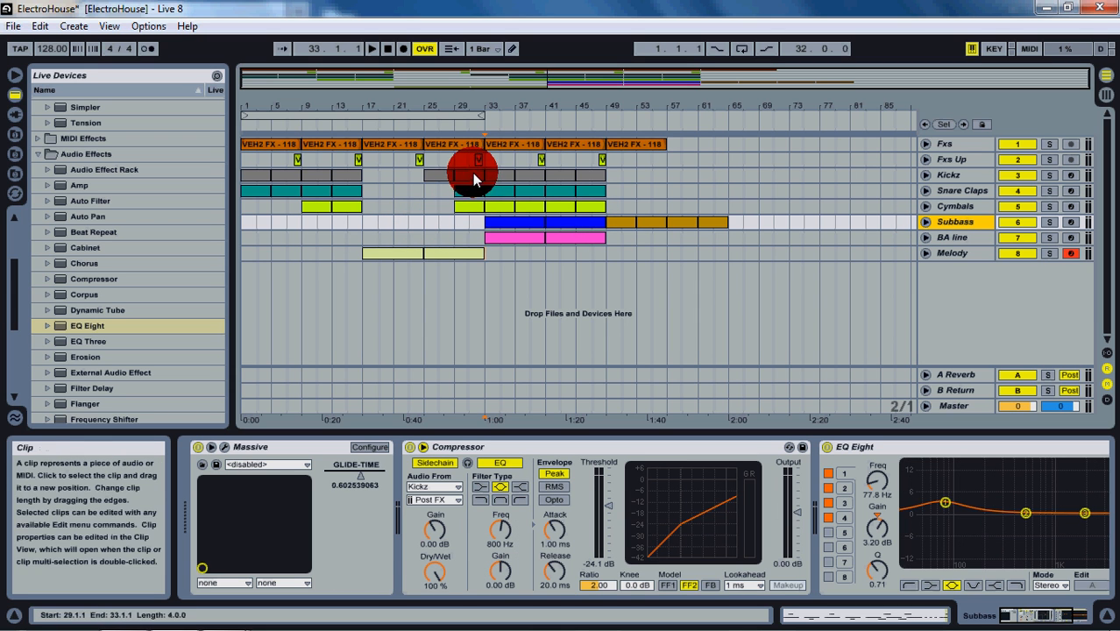
right_click(964, 220)
left_click(843, 254)
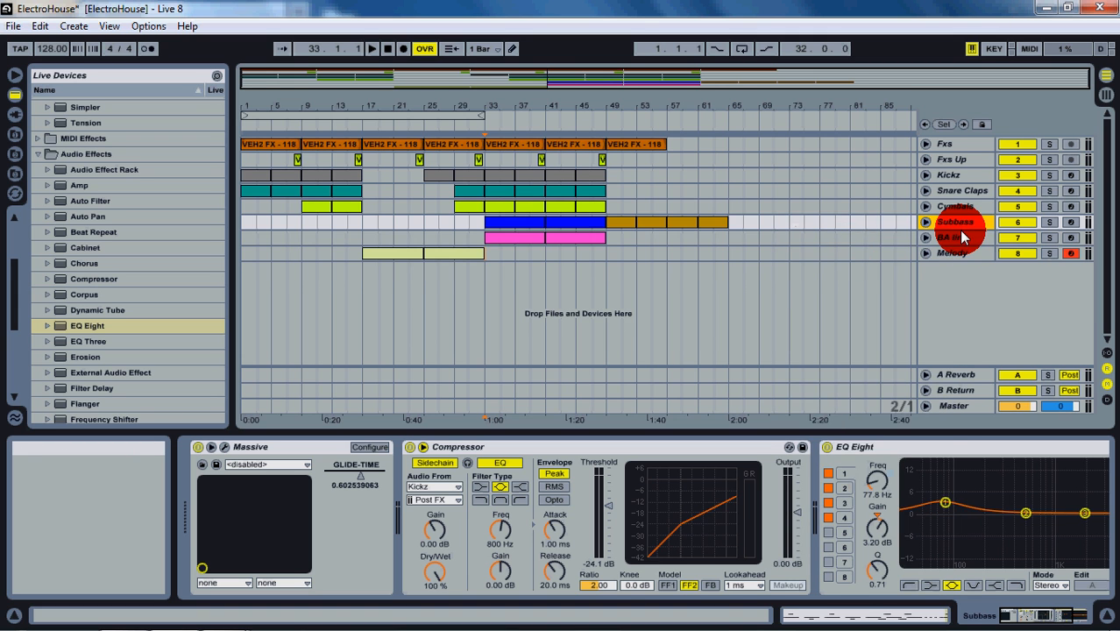
left_click(862, 305)
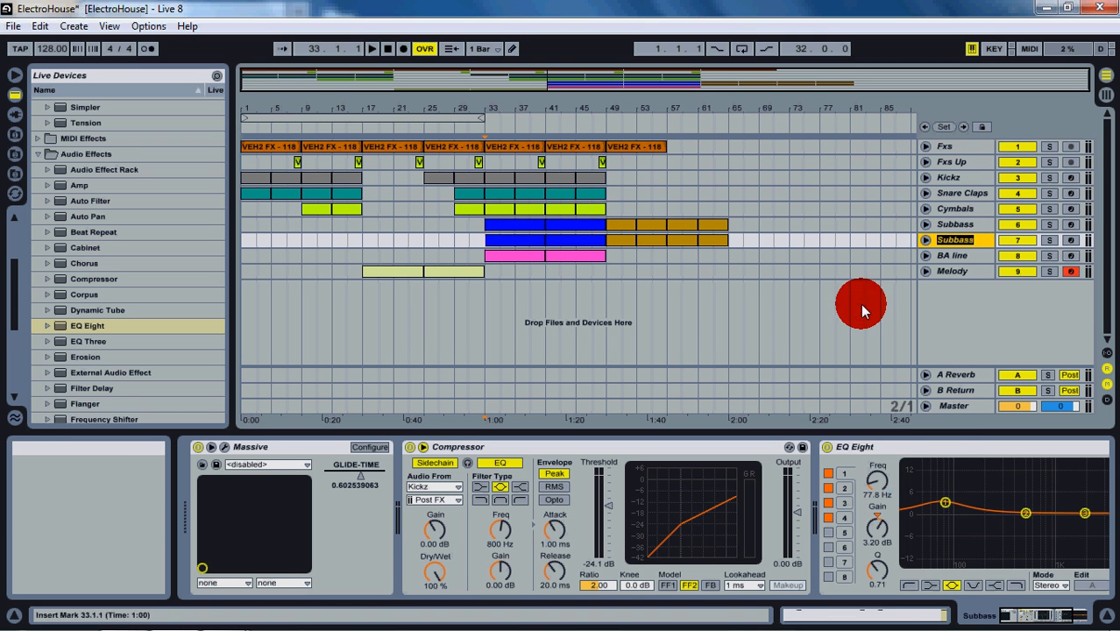
type("Glide")
key("Return")
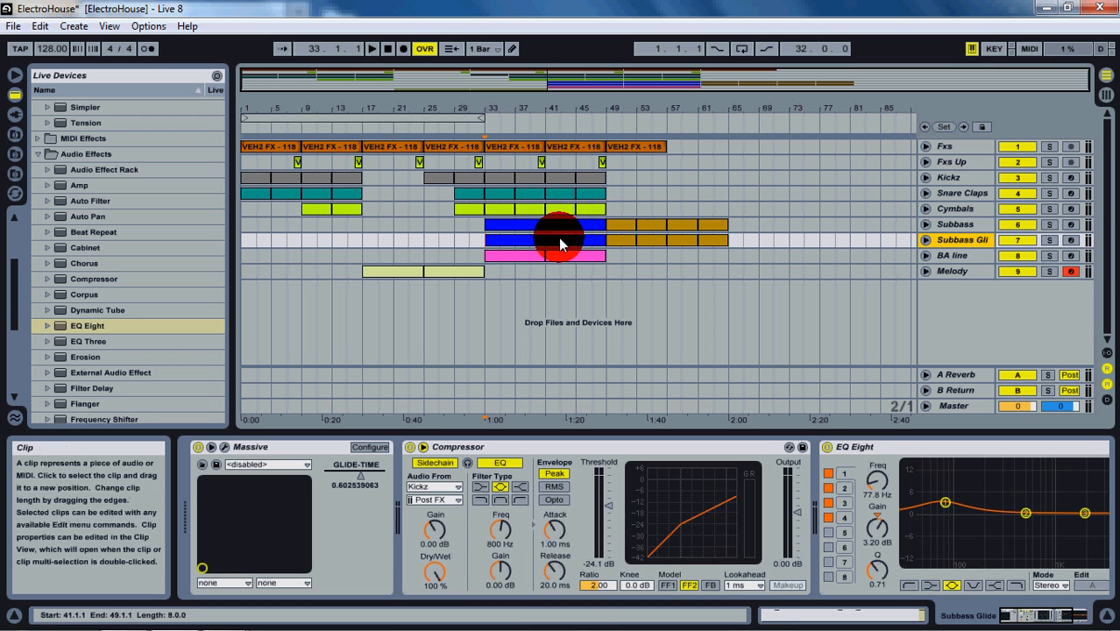
Step: Delete the Subbass Glide track's clips from bar 41 to bar 65
left_click_drag(731, 238, 708, 247)
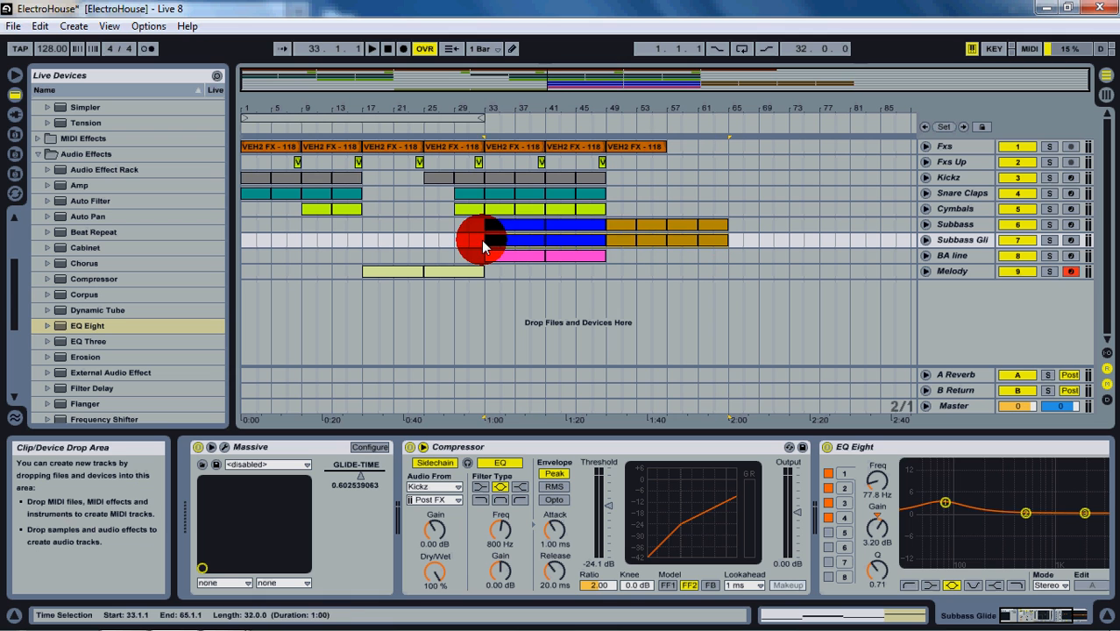
left_click(542, 240)
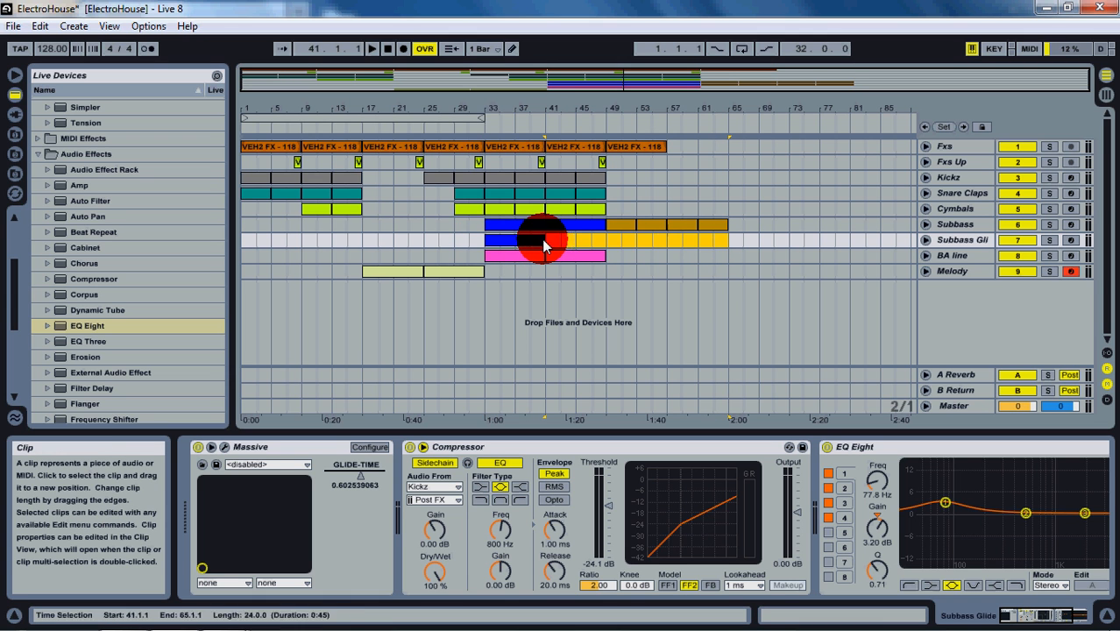
key("Delete")
Step: Move the remaining Subbass Glide clip to bar 25 and color it red
left_click(528, 240)
left_click_drag(452, 239, 463, 239)
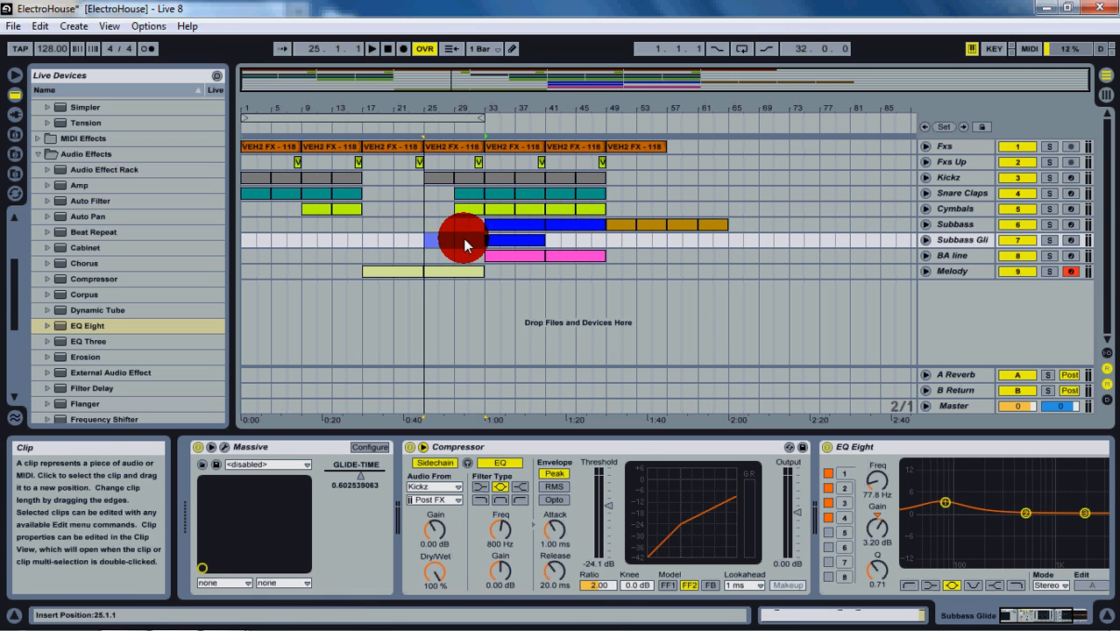
right_click(463, 238)
left_click(561, 438)
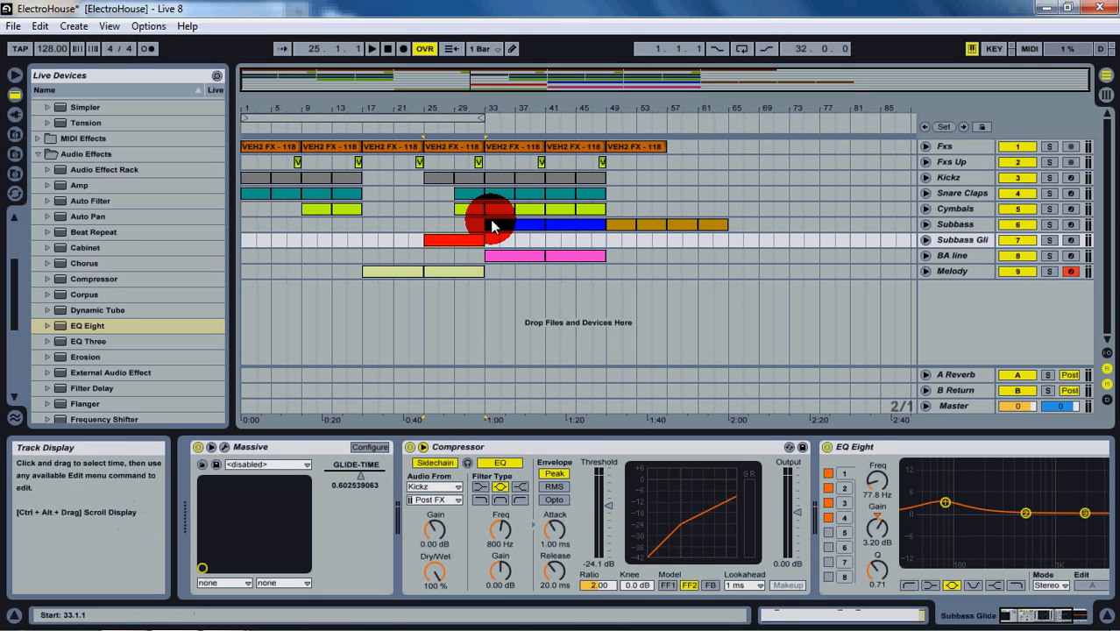
Step: Adjust the oscillator glide time in the Subbass Glide track's Massive and arm the track for recording
left_click(926, 239)
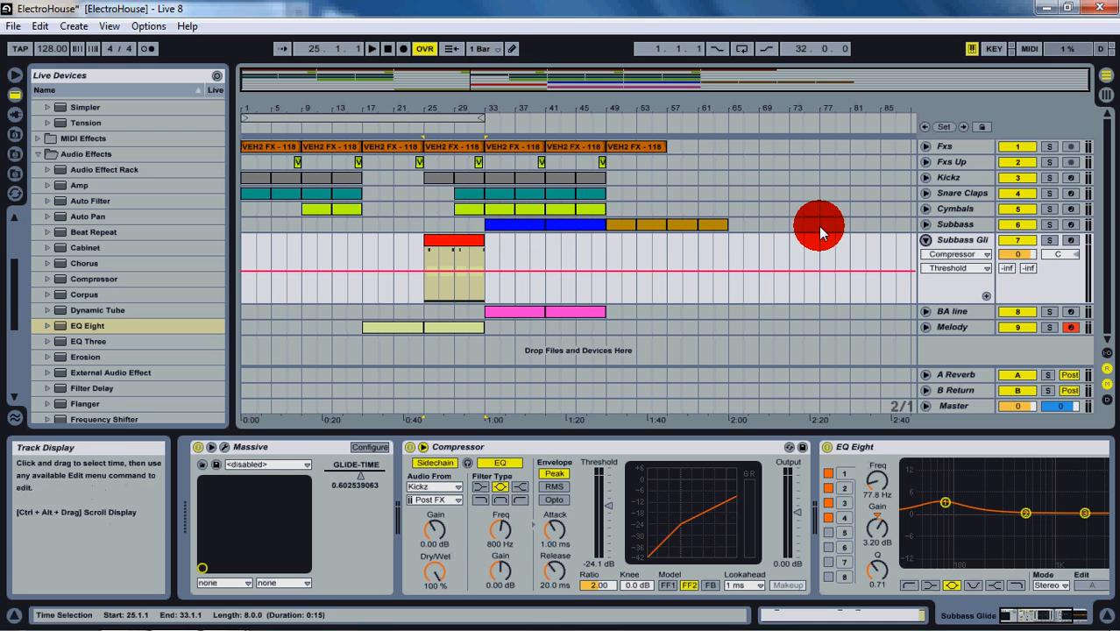
left_click(953, 241)
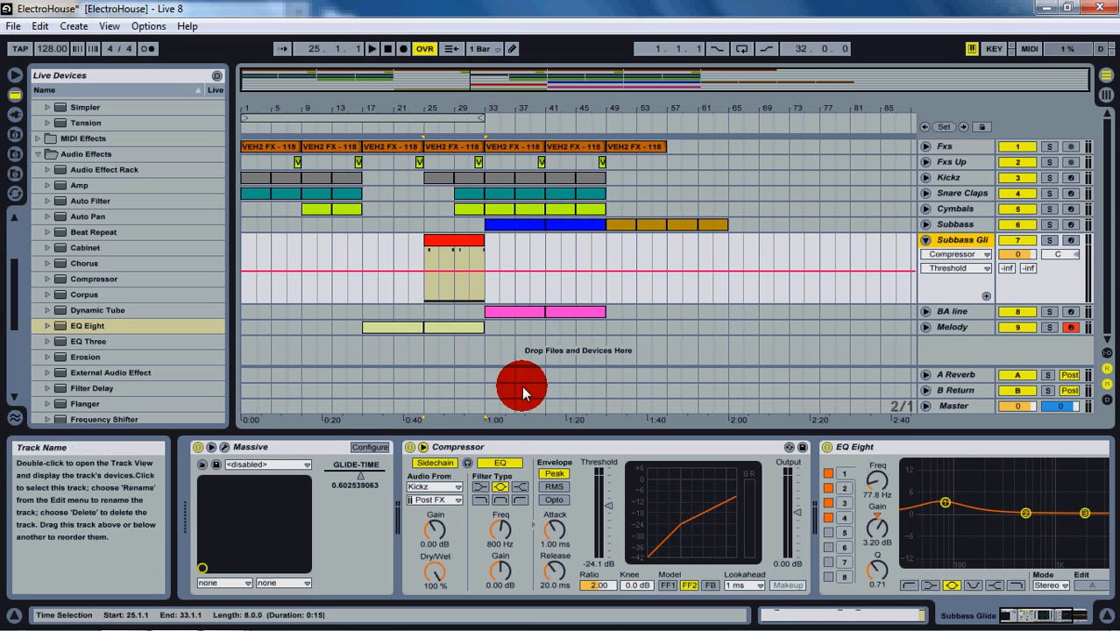
left_click(372, 449)
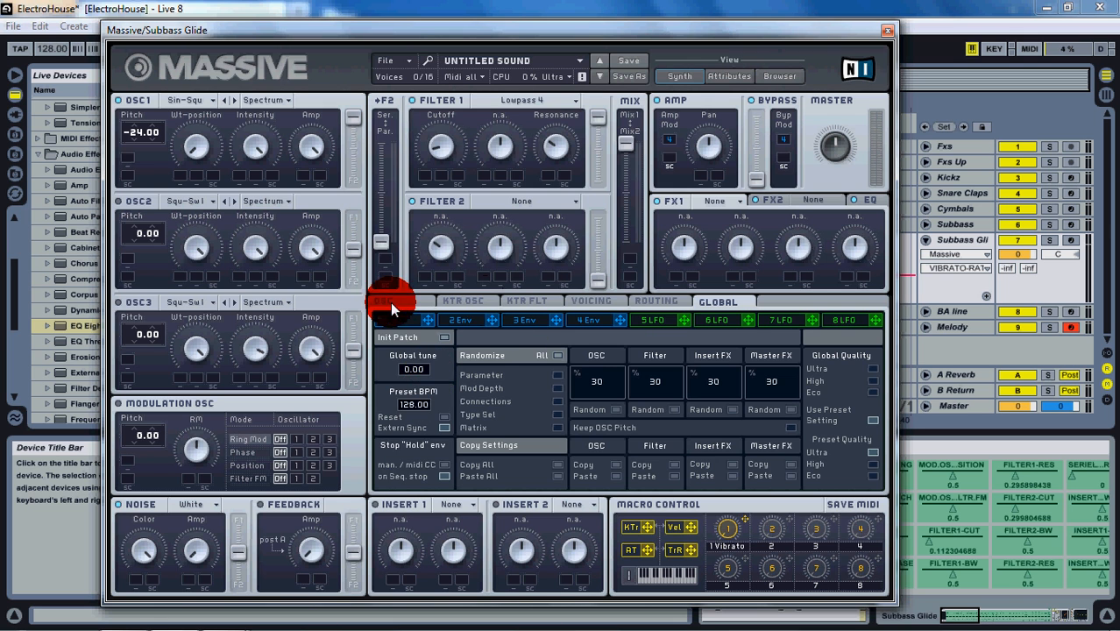
left_click(391, 301)
left_click(408, 457)
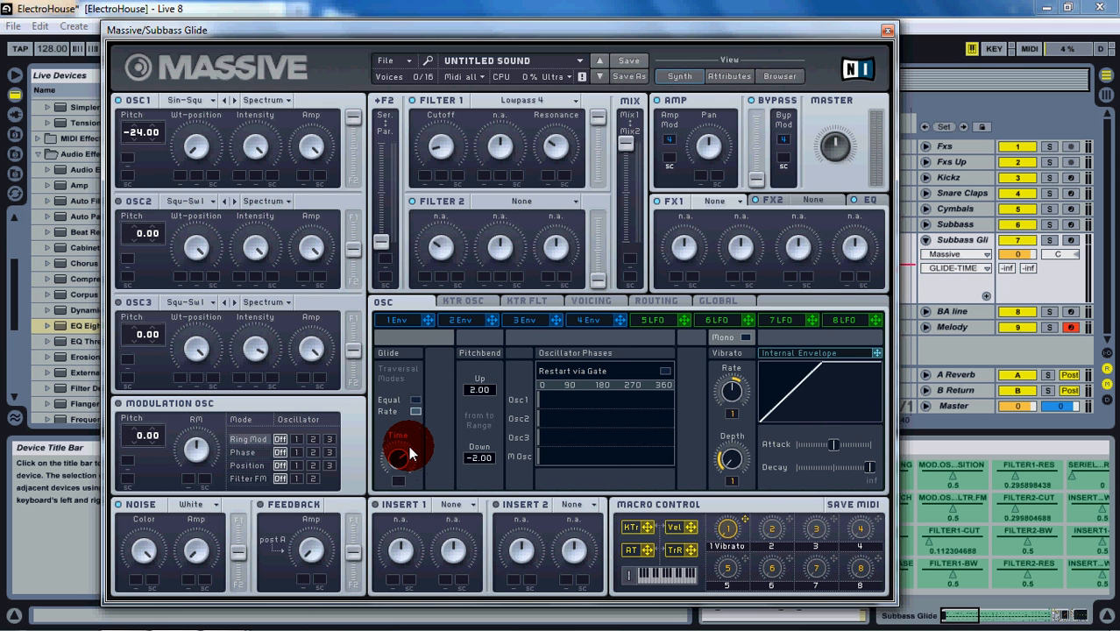
left_click_drag(410, 439, 413, 424)
left_click(1073, 240)
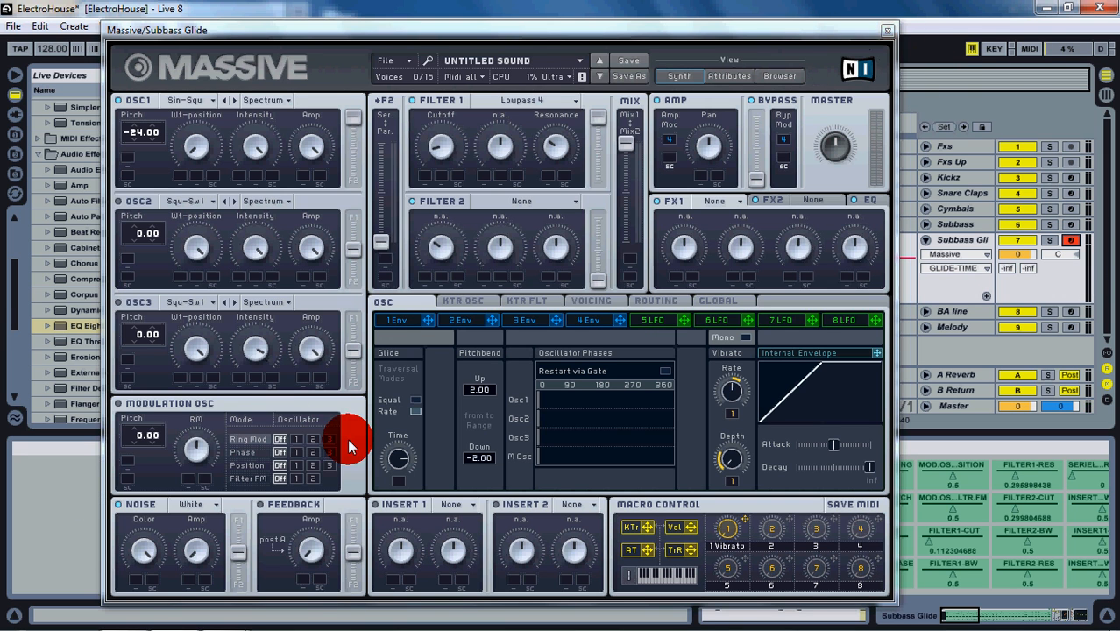
Step: Open the Subbass Glide clip's notes for editing and delete its short notes across the whole clip
left_click(888, 30)
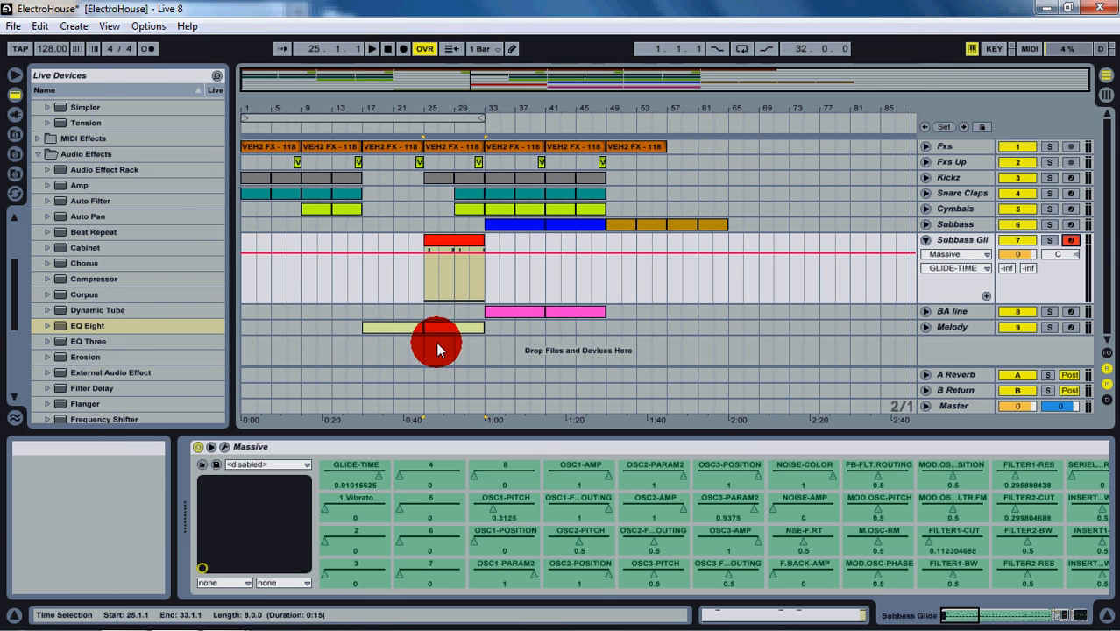
double_click(446, 243)
left_click_drag(567, 427, 579, 256)
left_click_drag(433, 321, 1106, 371)
key("Delete")
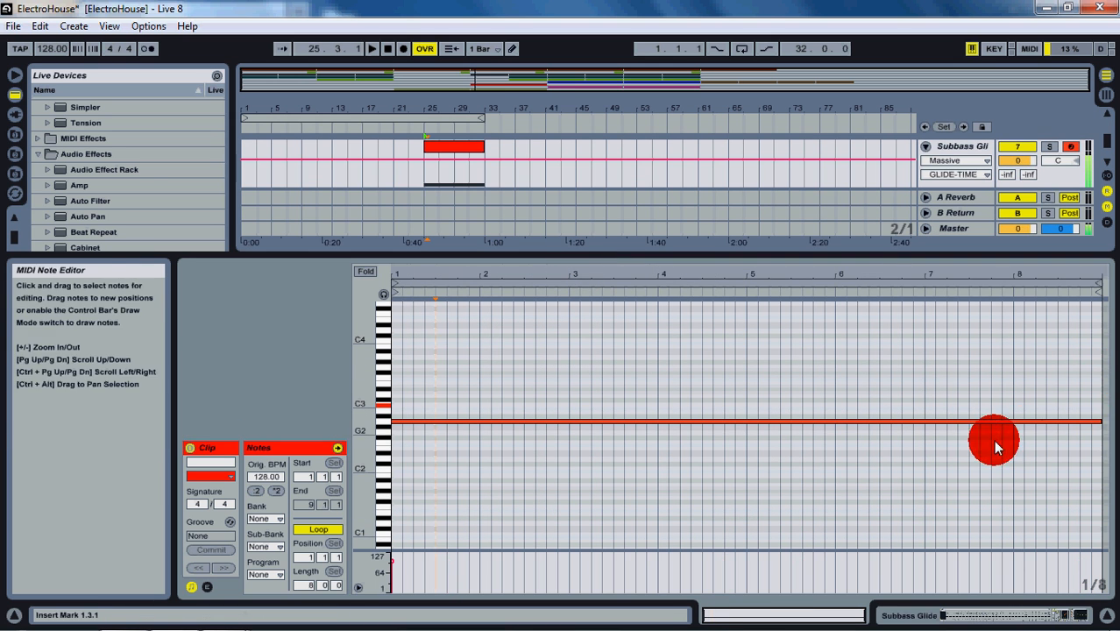
Step: Add a C2 note spanning all eight bars of the Subbass Glide clip and remove the long note above it
double_click(392, 469)
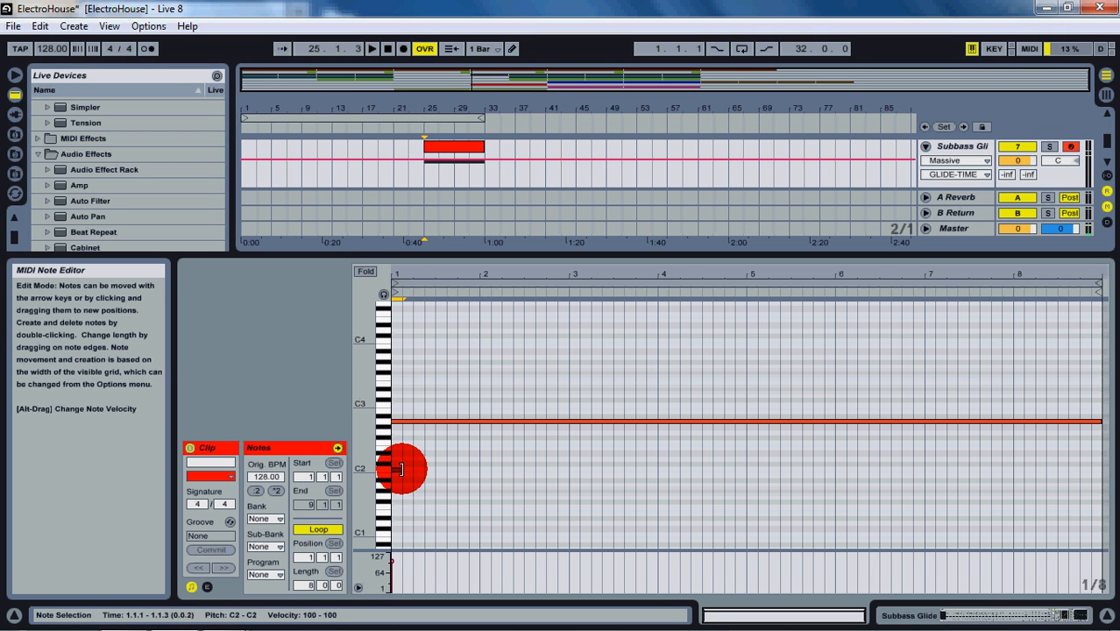
left_click_drag(401, 469, 1094, 472)
left_click(938, 426)
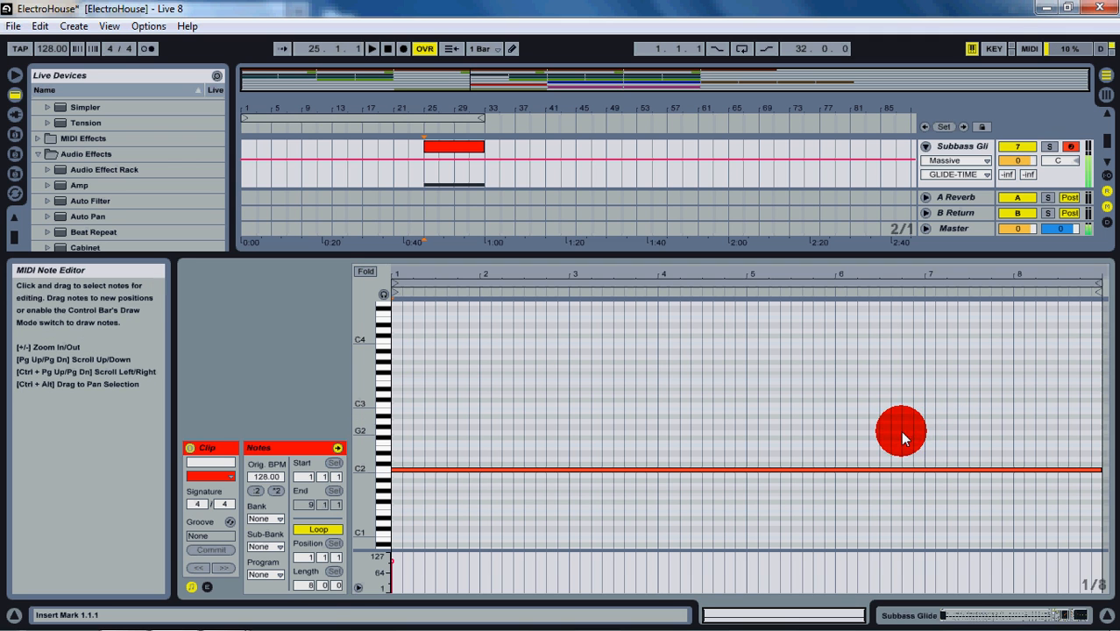
Step: Play the Subbass Glide clip's C2 note and solo the track
left_click(386, 474)
key("space")
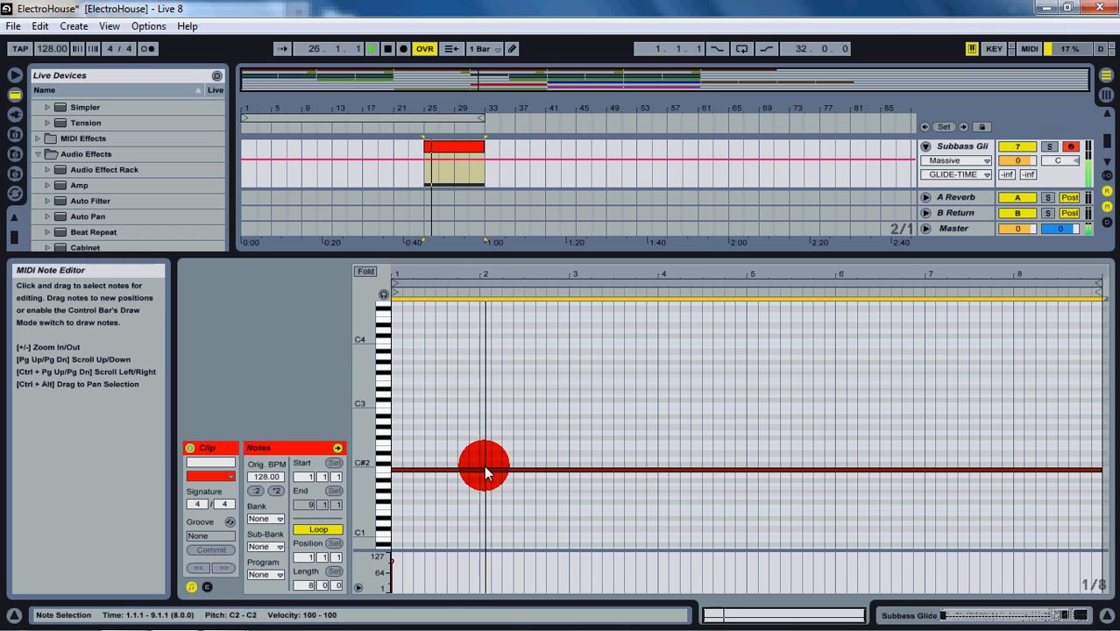
left_click(1043, 154)
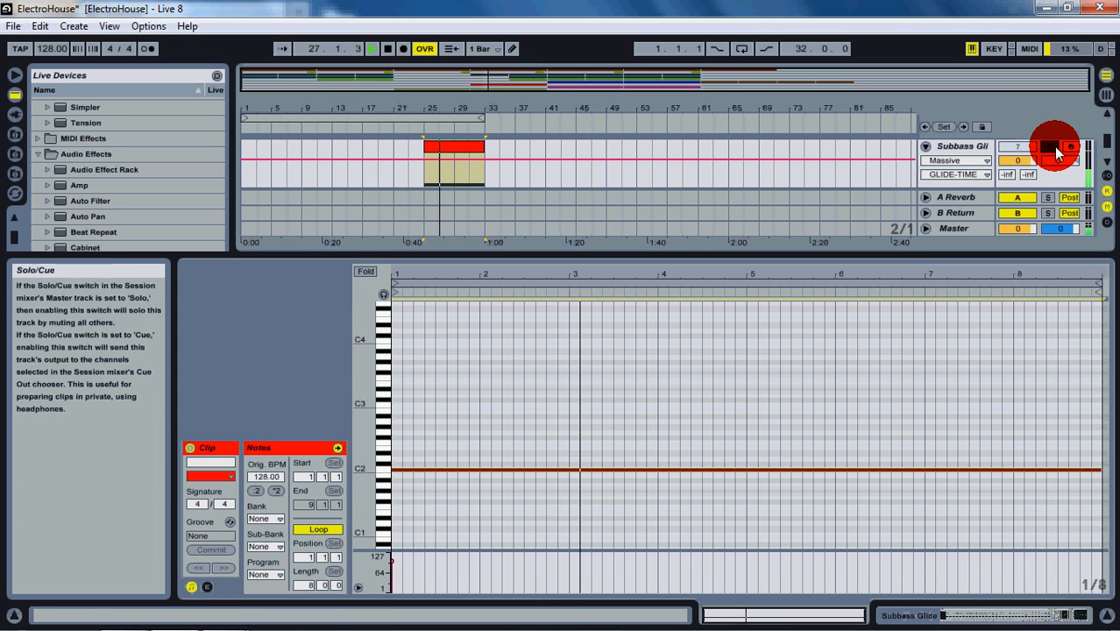
Step: Add a C4 note from bar 2 to the end of the Subbass Glide clip and play it back
scroll(800, 393, "up", 1)
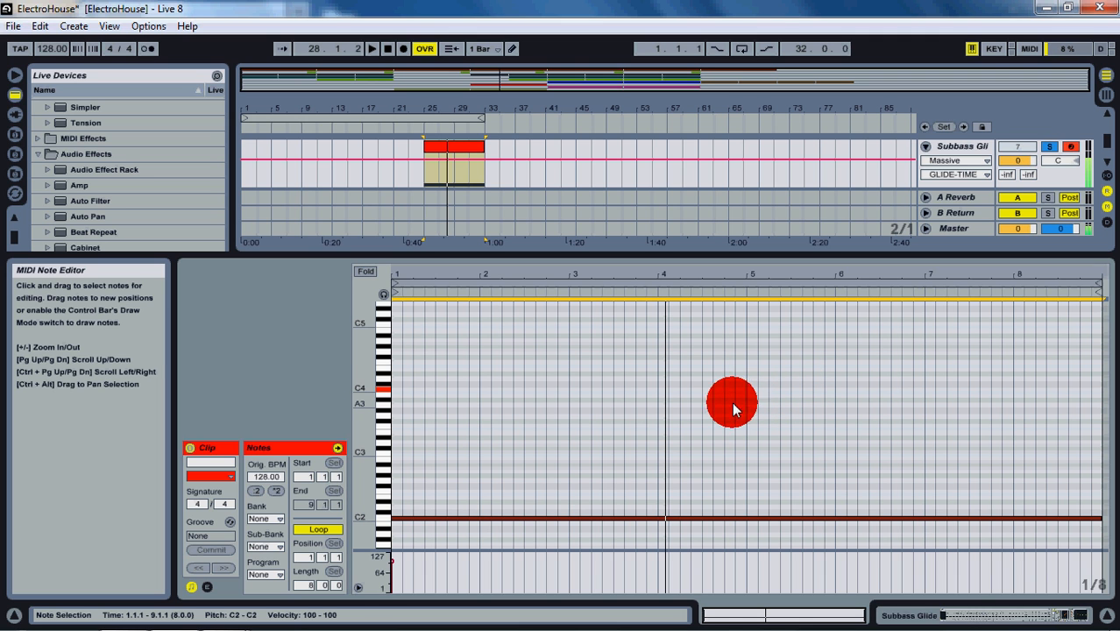
left_click(481, 397)
double_click(482, 389)
left_click_drag(483, 389, 1093, 392)
key("space")
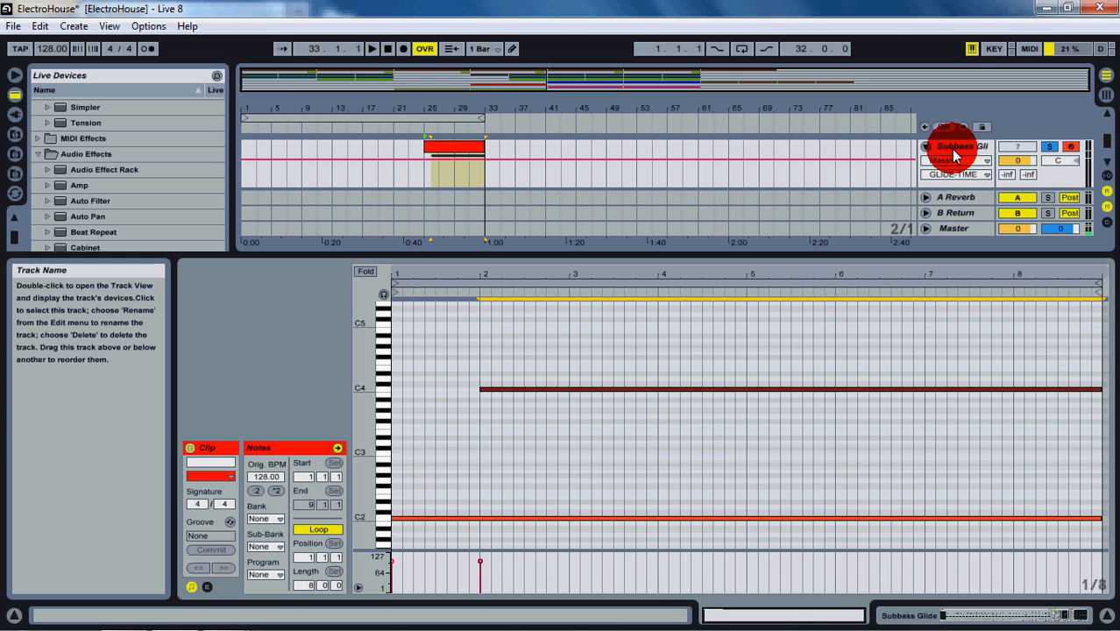
Step: Check the oscillator glide time in the Subbass Glide track's Massive and play the glide from bar 25
double_click(956, 150)
left_click_drag(932, 611, 905, 568)
left_click(506, 446)
left_click(394, 460)
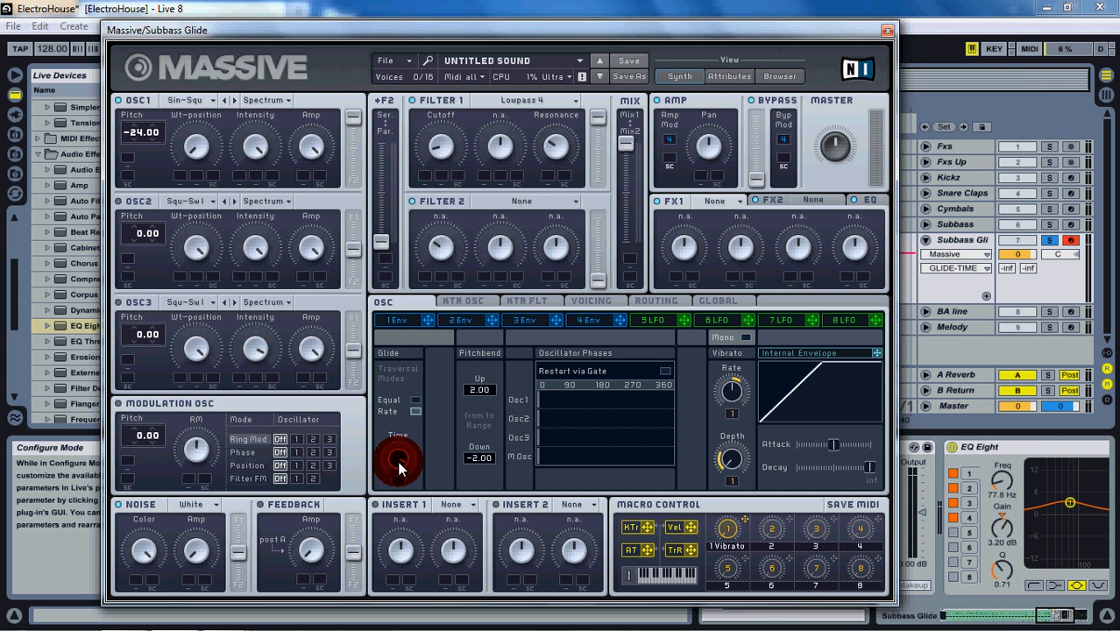
left_click(887, 30)
key("space")
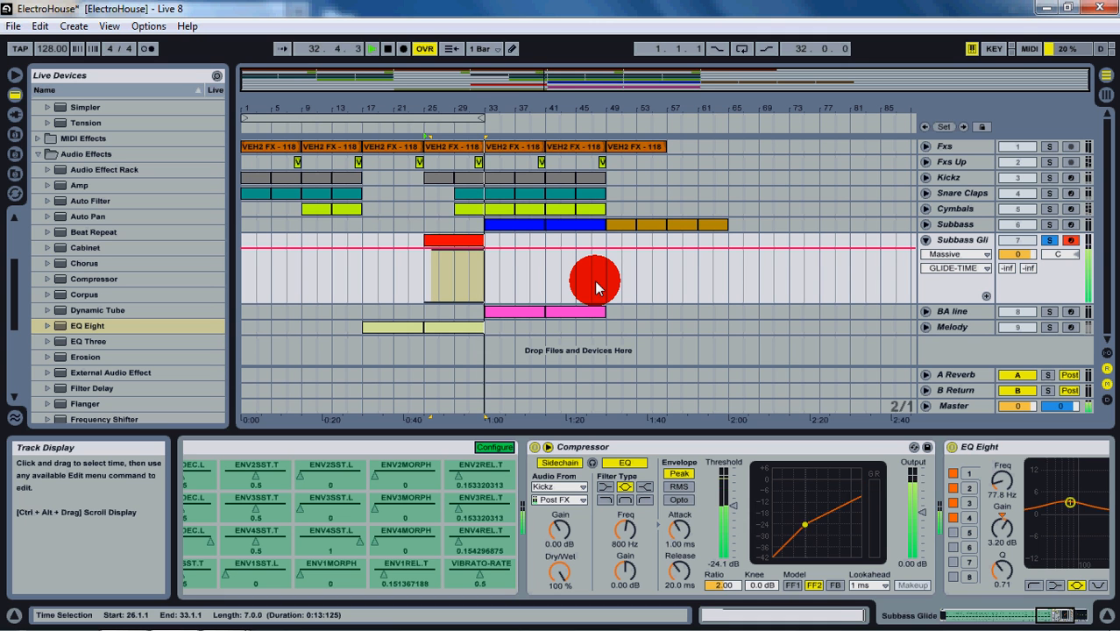
key("space")
key("space")
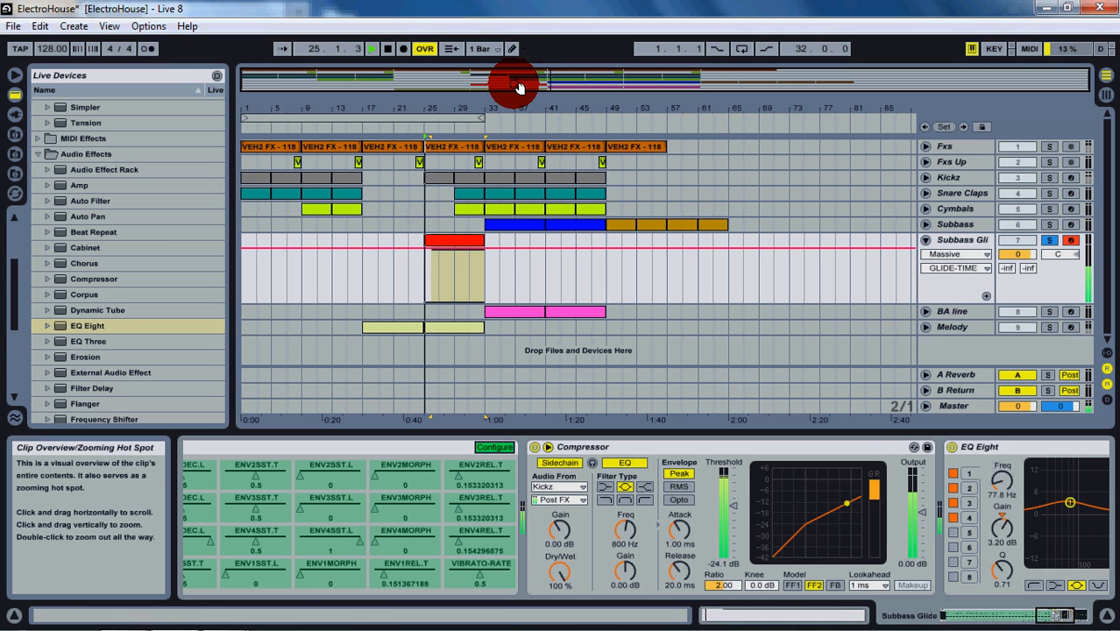
Step: Shorten the Subbass Glide clip so it ends at 32.4.1, where the kick pattern pauses before bar 33
left_click_drag(515, 84, 513, 82)
left_click(926, 178)
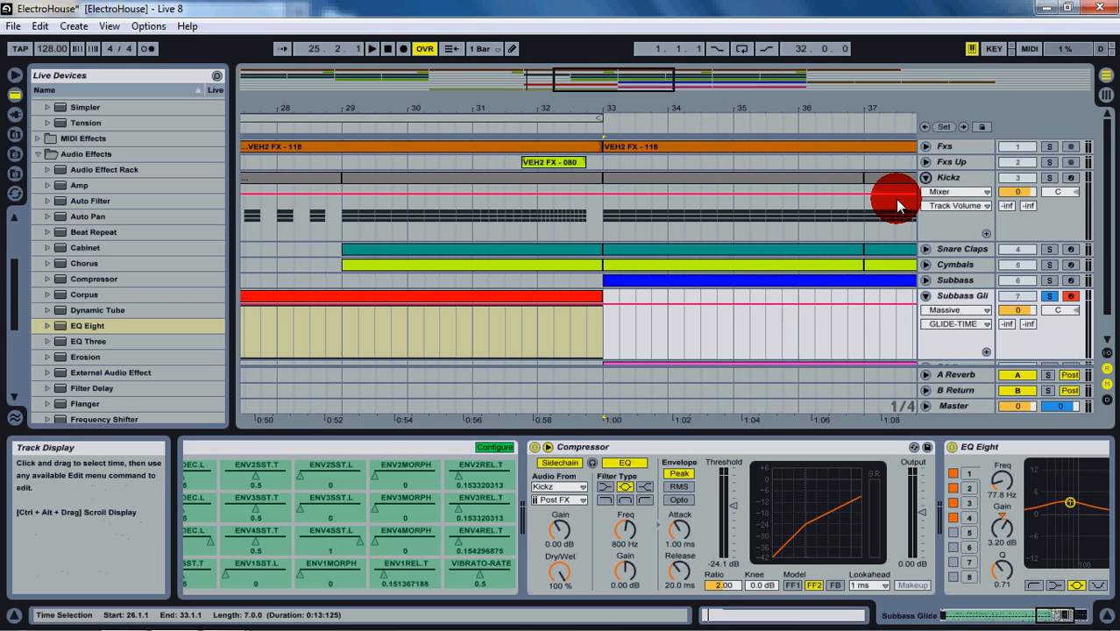
left_click_drag(600, 82, 604, 98)
left_click_drag(680, 286, 647, 292)
scroll(675, 285, "down", 1)
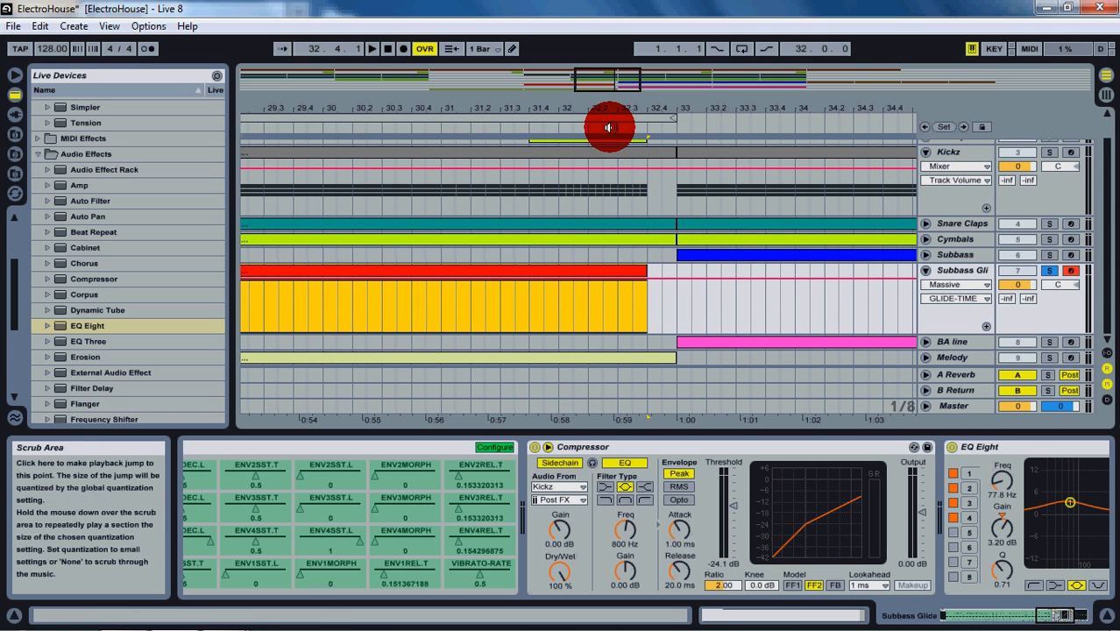
Step: Turn off solo on the Subbass Glide track, play the transition into bar 33, and fold the track
left_click(1049, 270)
left_click(625, 193)
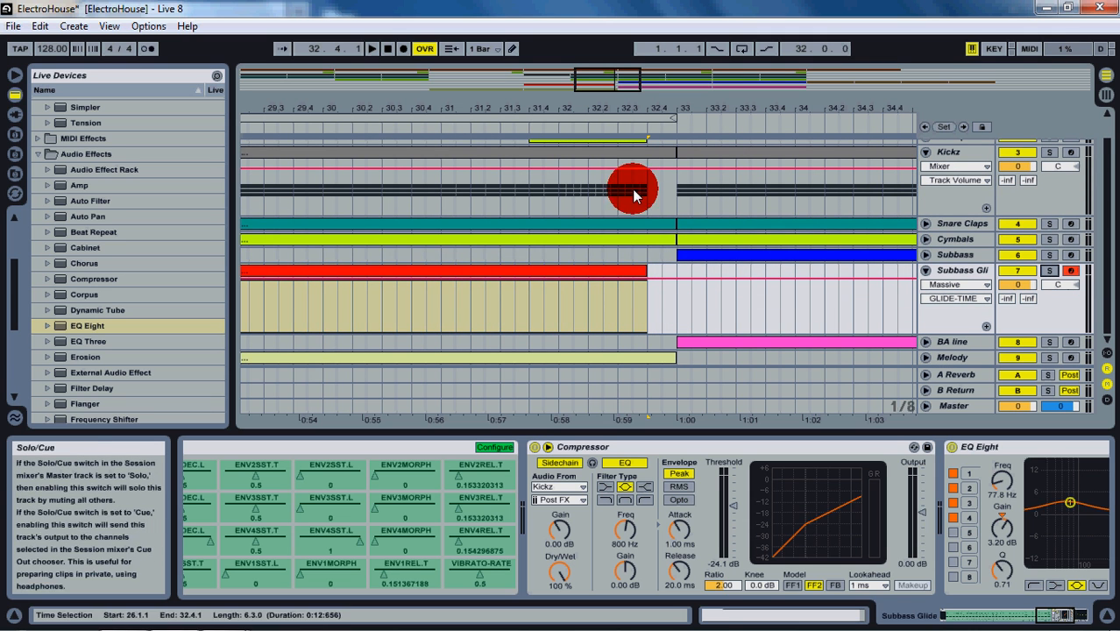
left_click(561, 129)
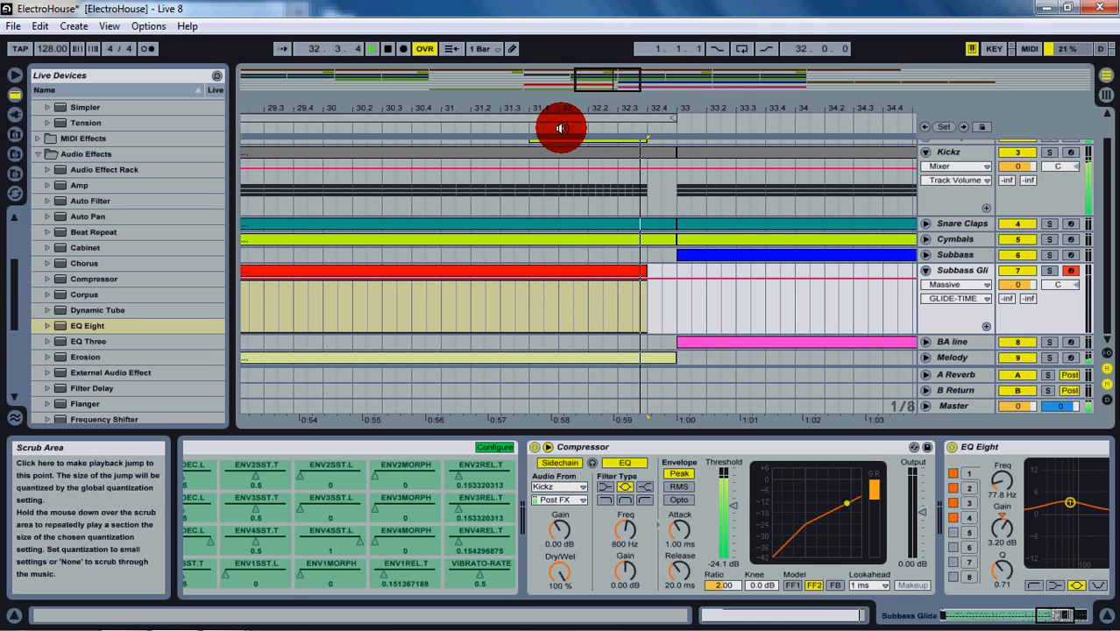
double_click(612, 91)
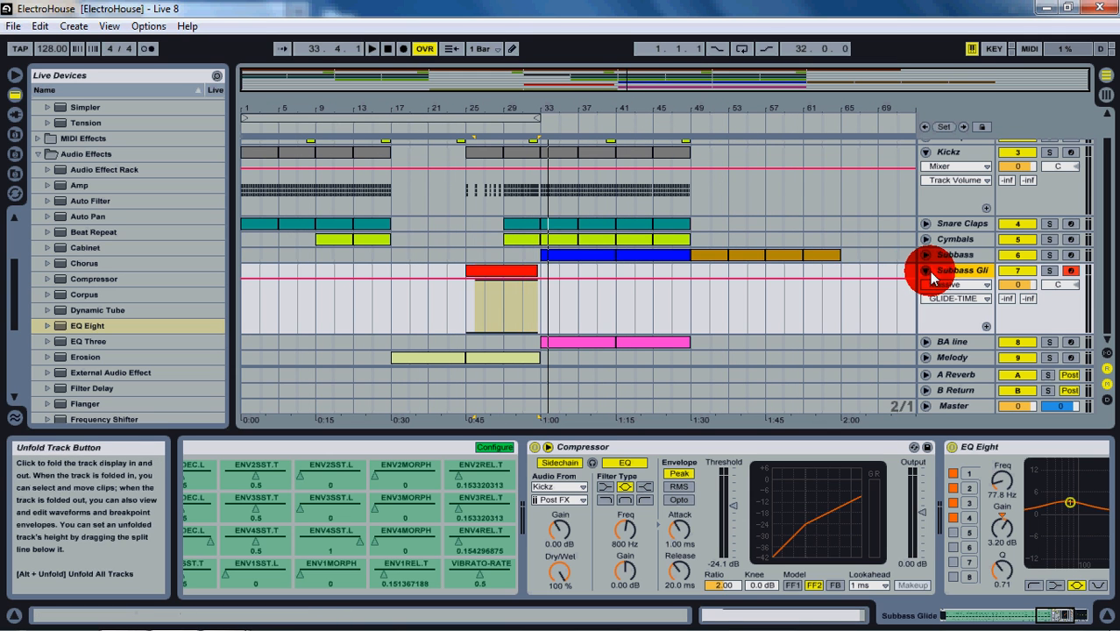
left_click(924, 271)
Step: Duplicate the two Melody clips at bars 17 to 33 and place the copies at bars 49 to 65
left_click(415, 327)
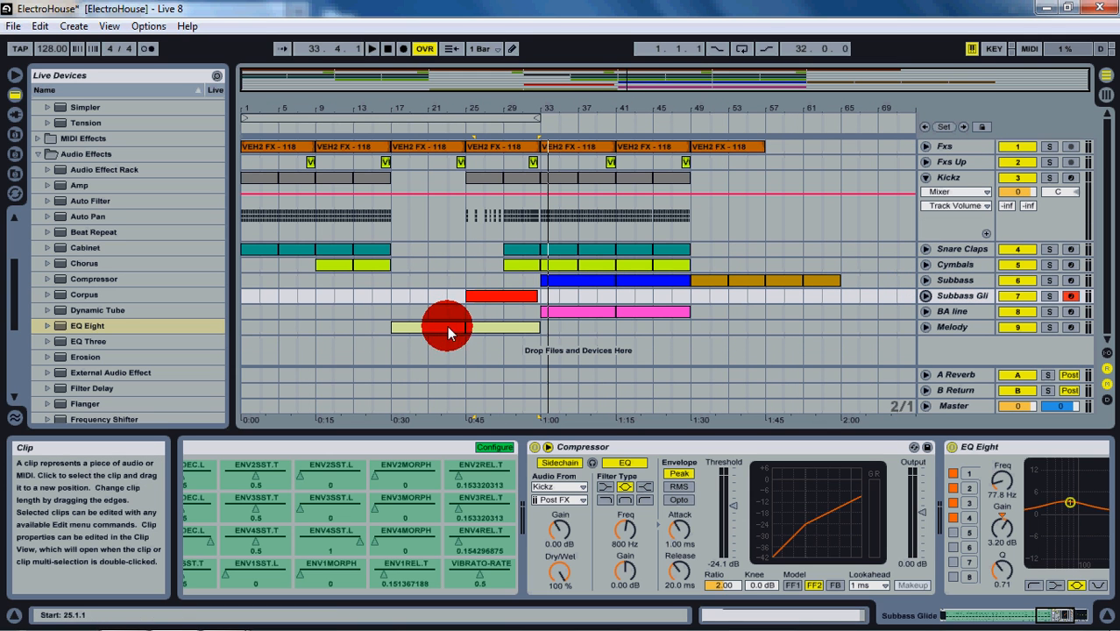
left_click(392, 328)
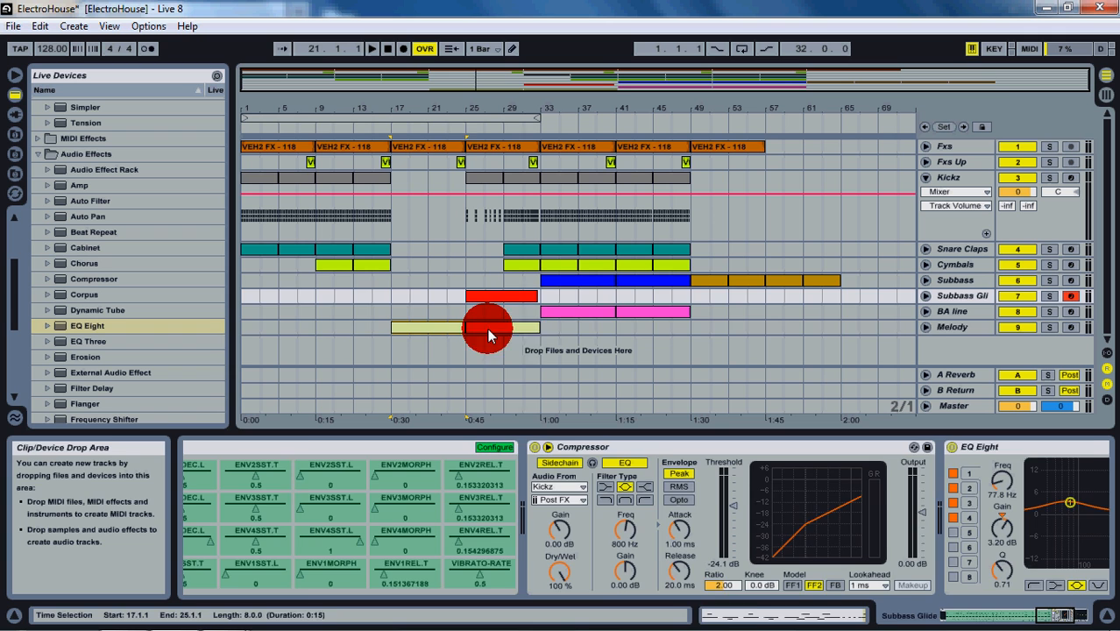
left_click(487, 328, "shift")
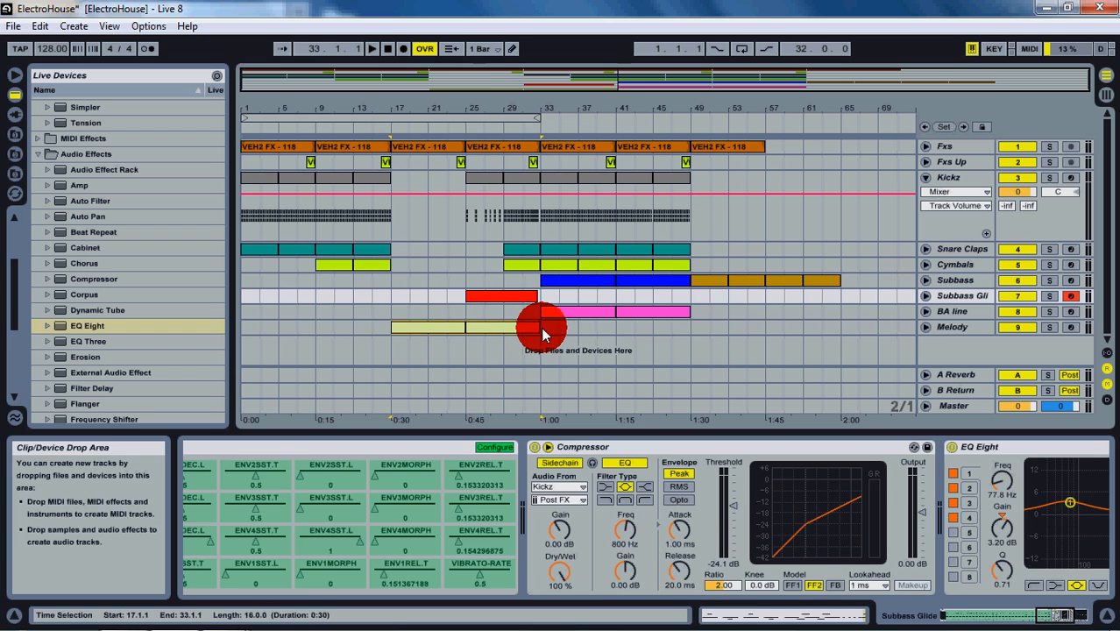
key("ctrl+d")
left_click_drag(577, 329, 727, 326)
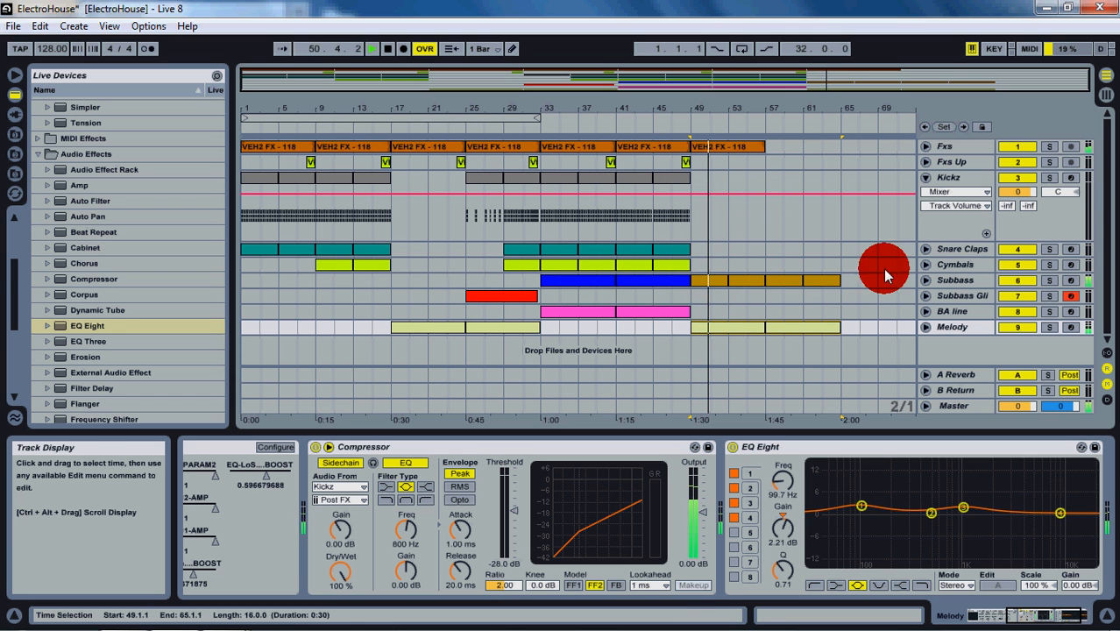
Step: Copy the Melody clips at bars 49 to 65 onto the Subbass track, replacing its orange clips, and audition them
left_click(927, 281)
scroll(870, 273, "down", 2)
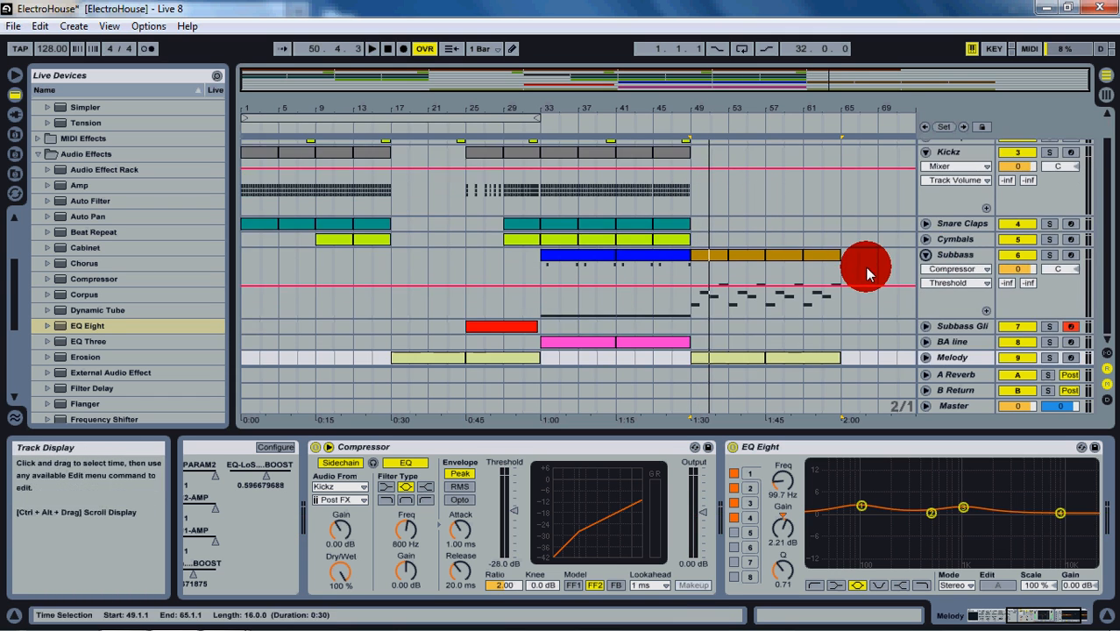
left_click(927, 356)
scroll(849, 268, "down", 3)
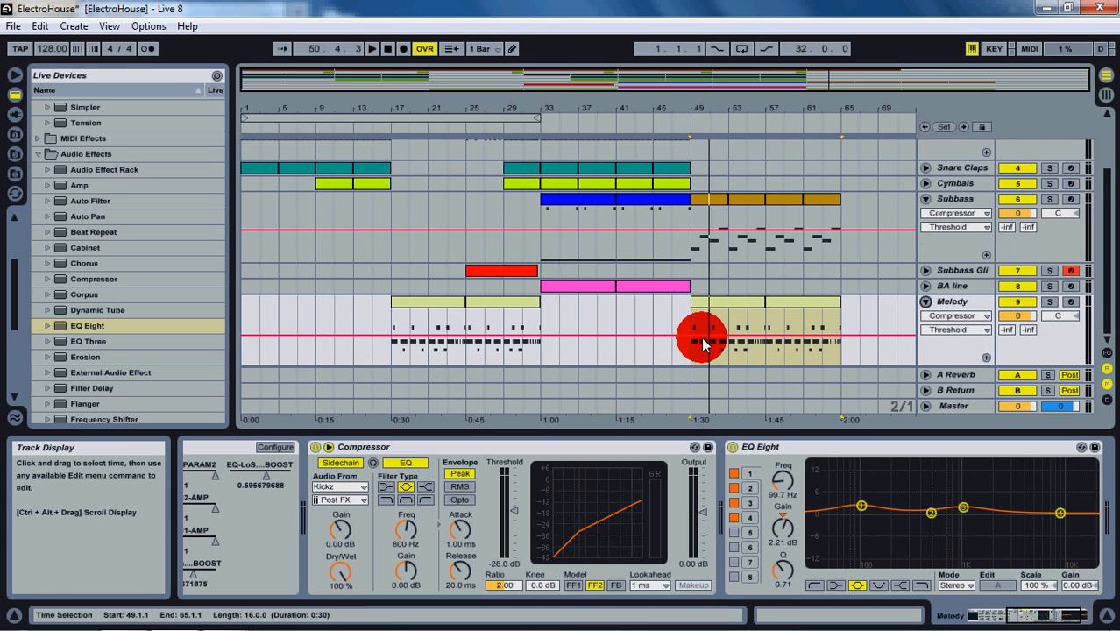
left_click_drag(686, 350, 822, 244)
key("space")
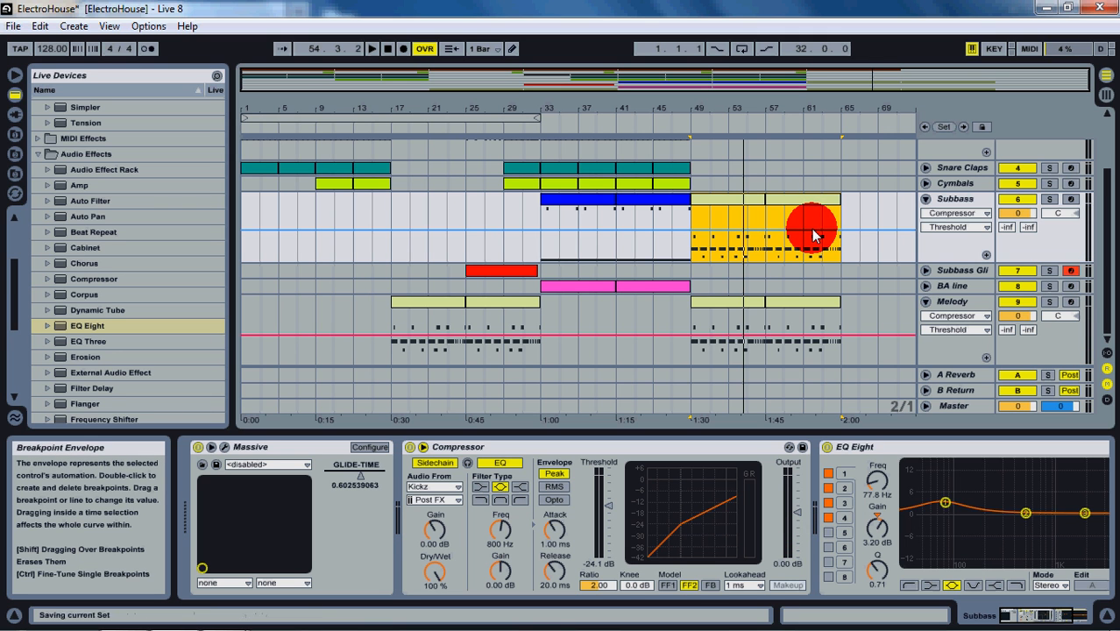
Step: Fold the Subbass, Kickz and Melody tracks in the arrangement
left_click(925, 199)
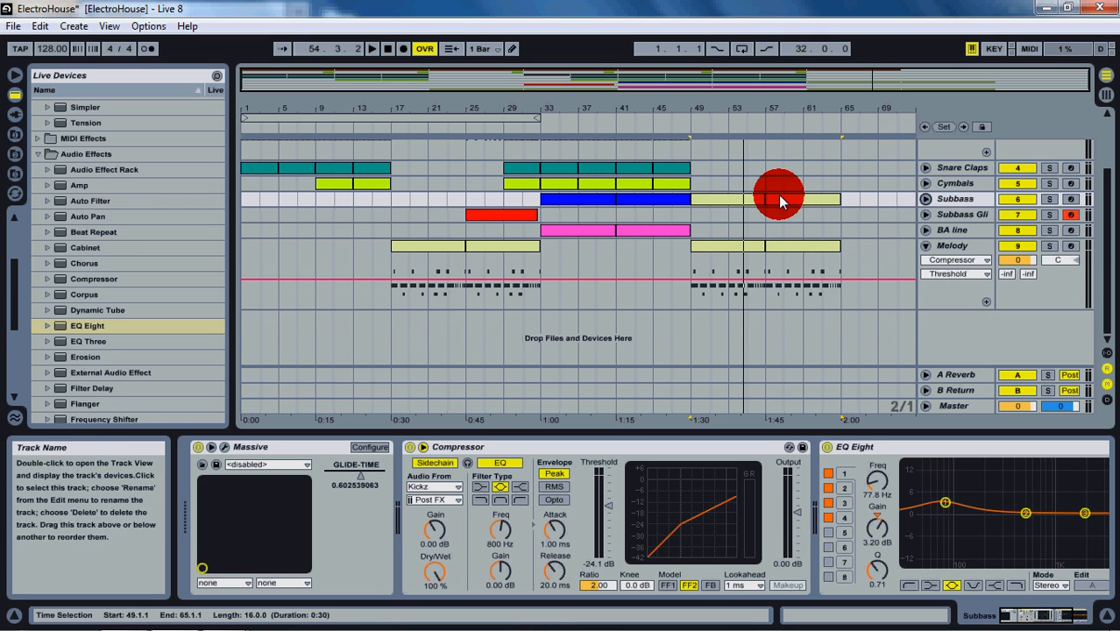
scroll(832, 204, "up", 5)
left_click(922, 169)
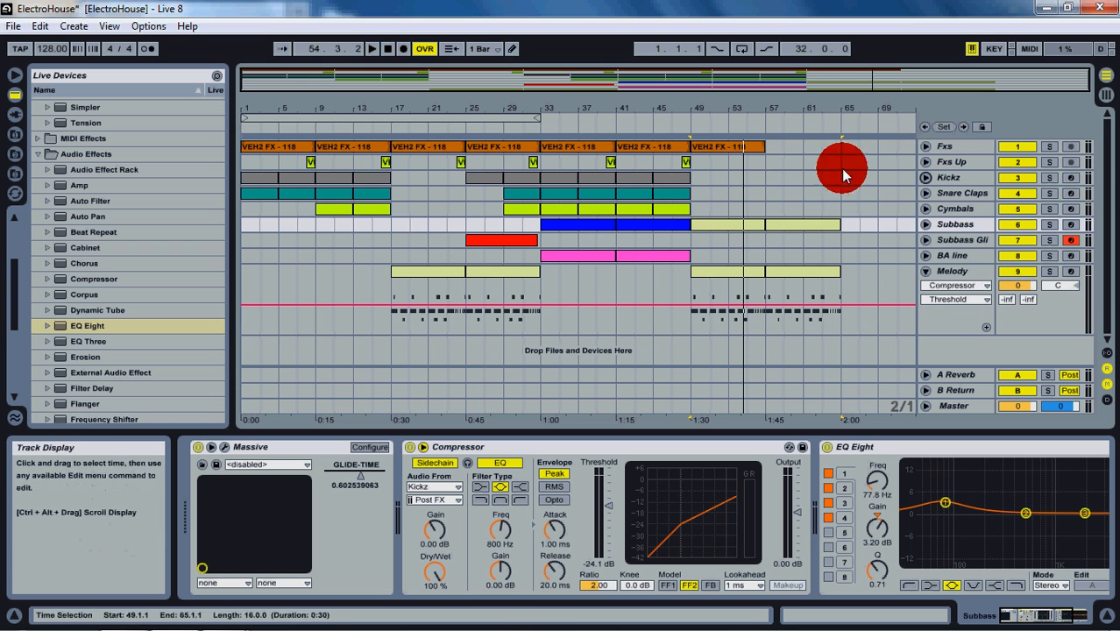
left_click(926, 271)
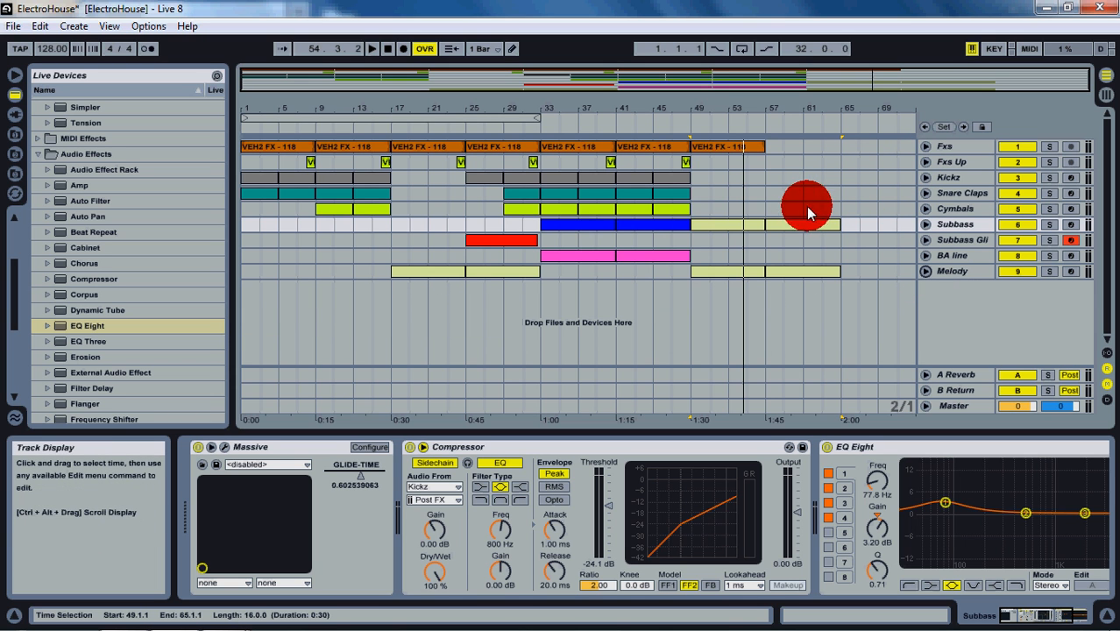